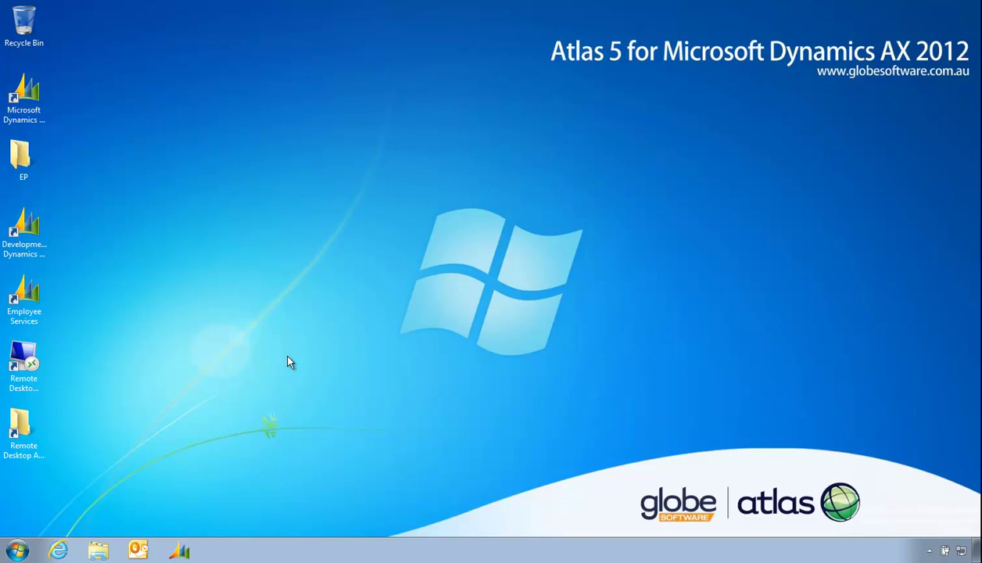
Open the C:\Atlas folder in Windows Explorer and select the GlobeSoftware.Atlas5.0.3110.exe installer
click(99, 552)
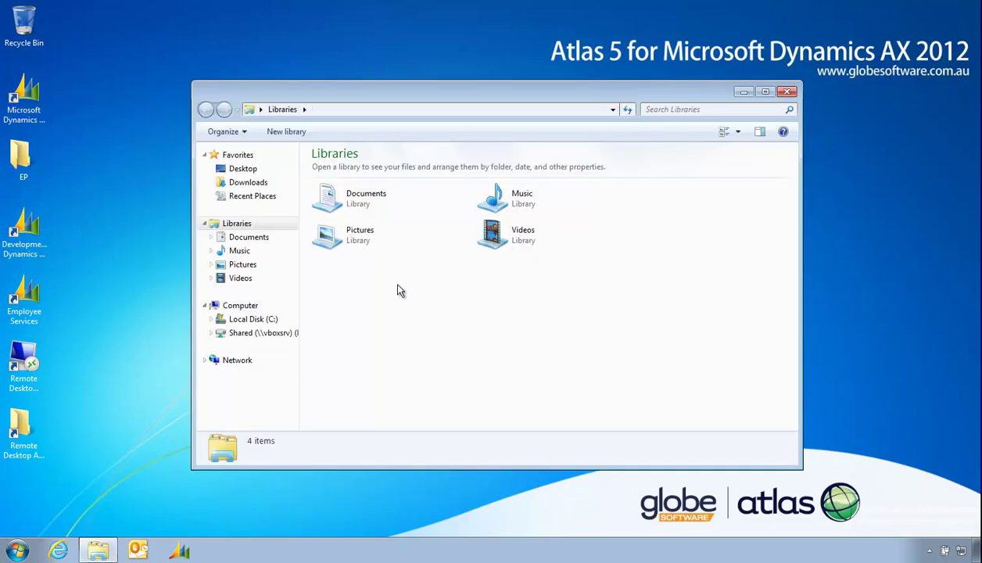
click(251, 319)
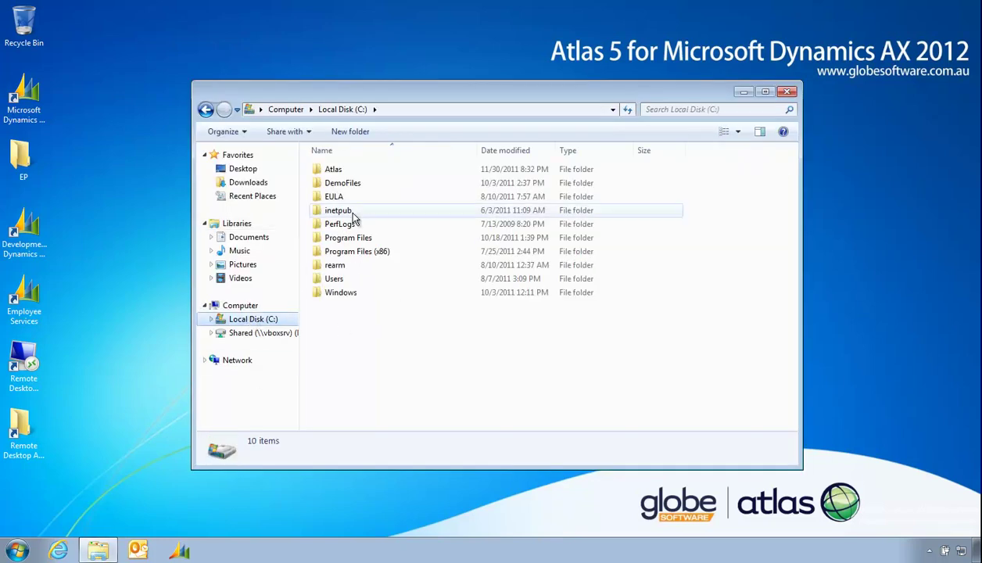
click(332, 170)
double_click(332, 170)
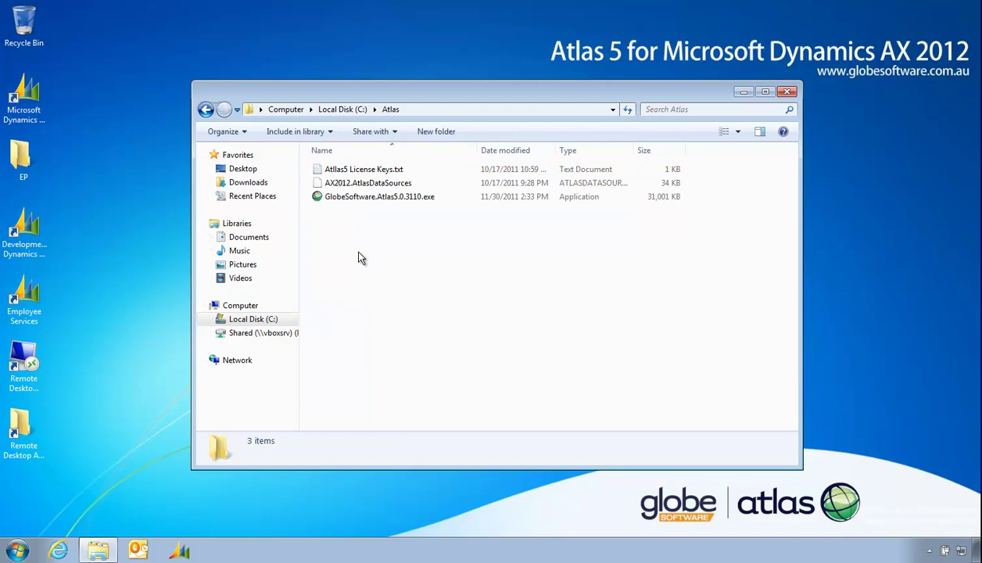
click(372, 197)
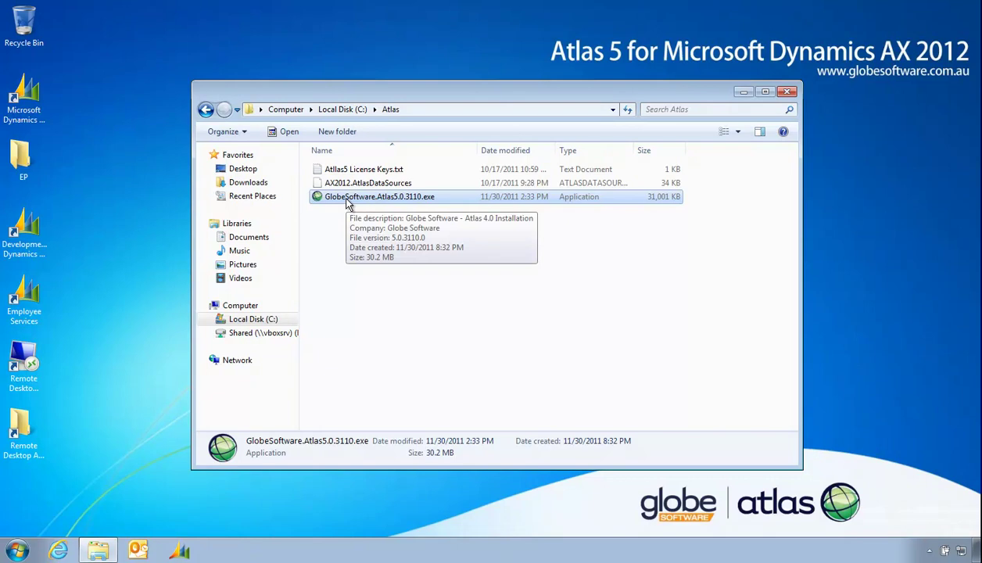
click(17, 550)
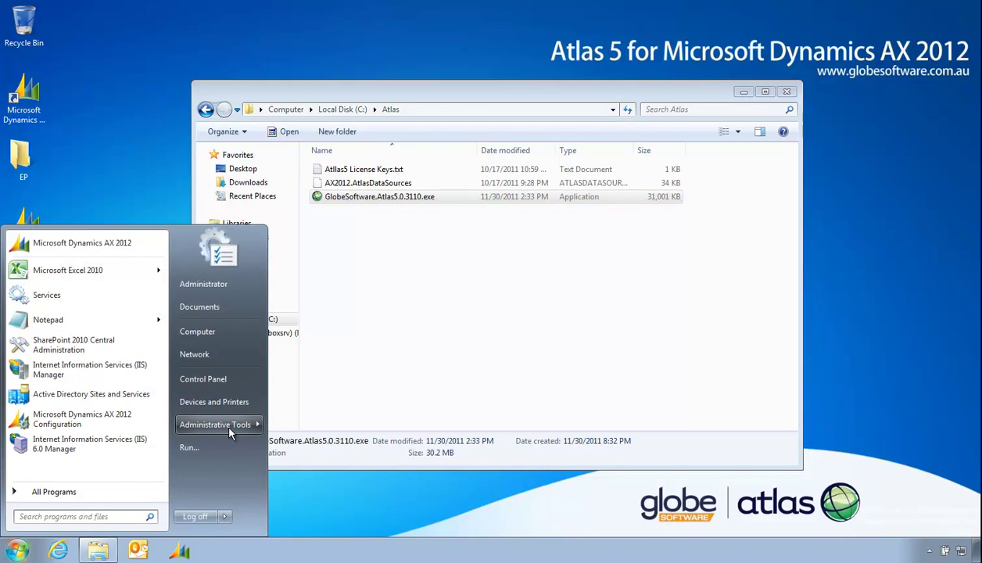
mouse_move(230, 429)
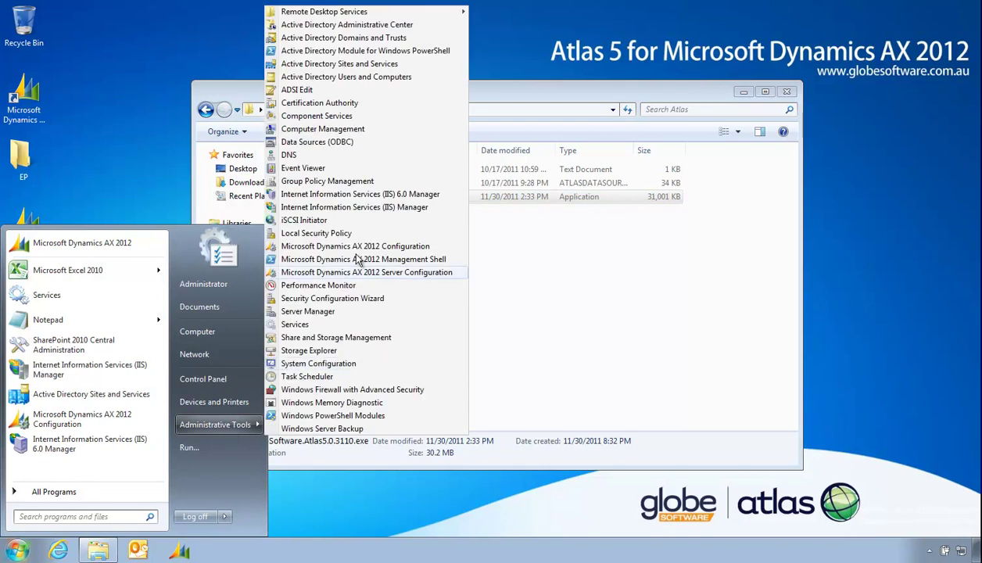
click(360, 247)
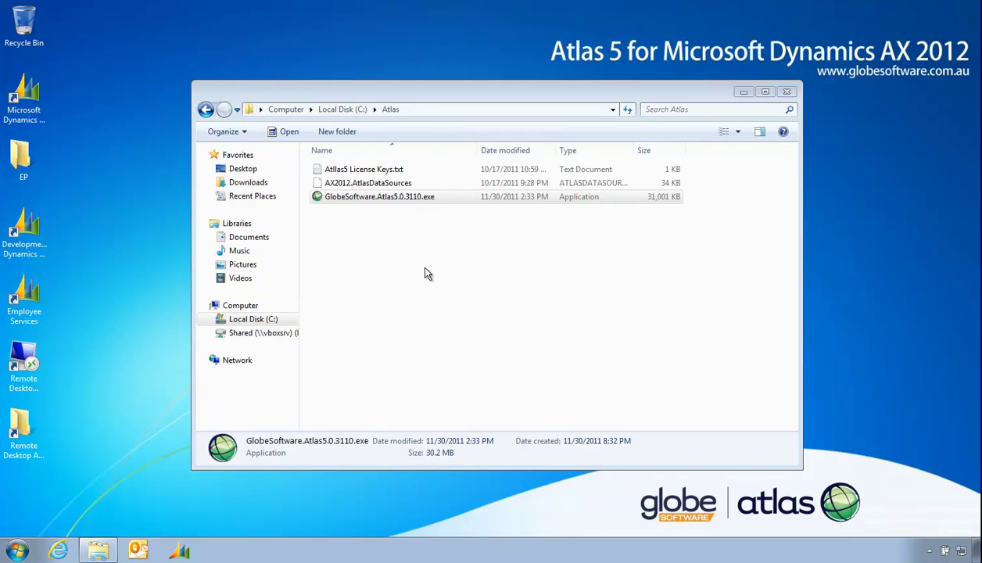
drag(432, 93, 293, 64)
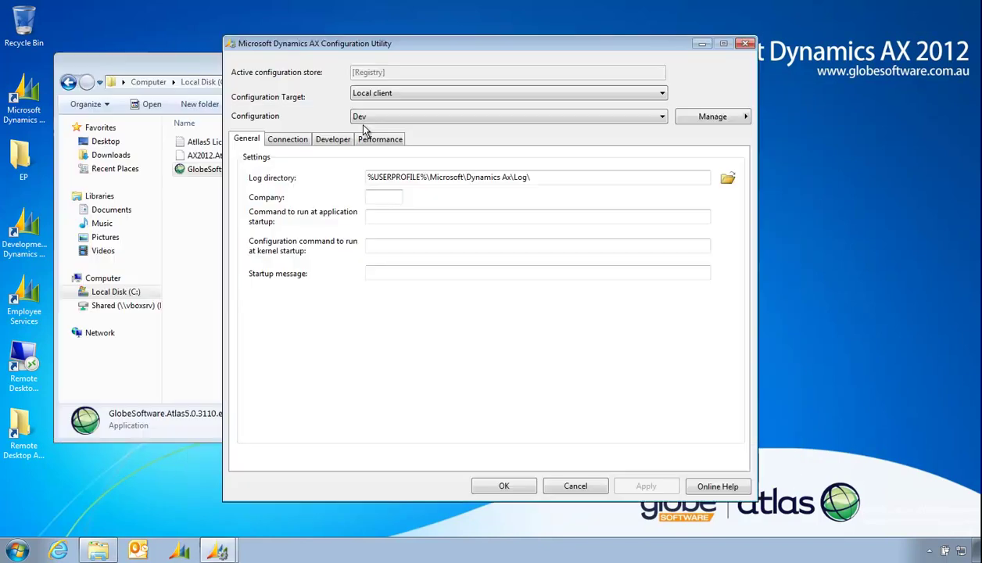
click(289, 140)
click(268, 248)
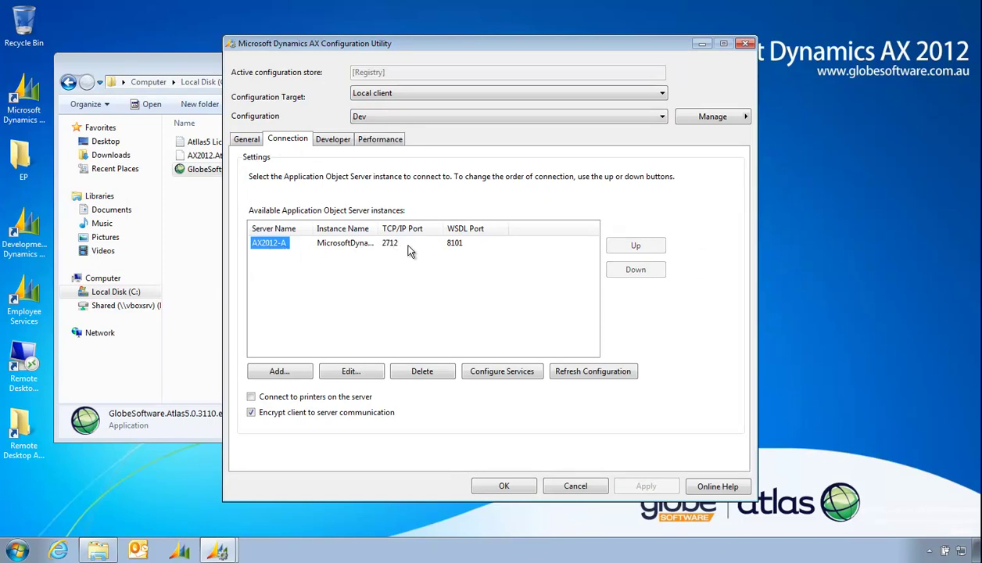
click(583, 487)
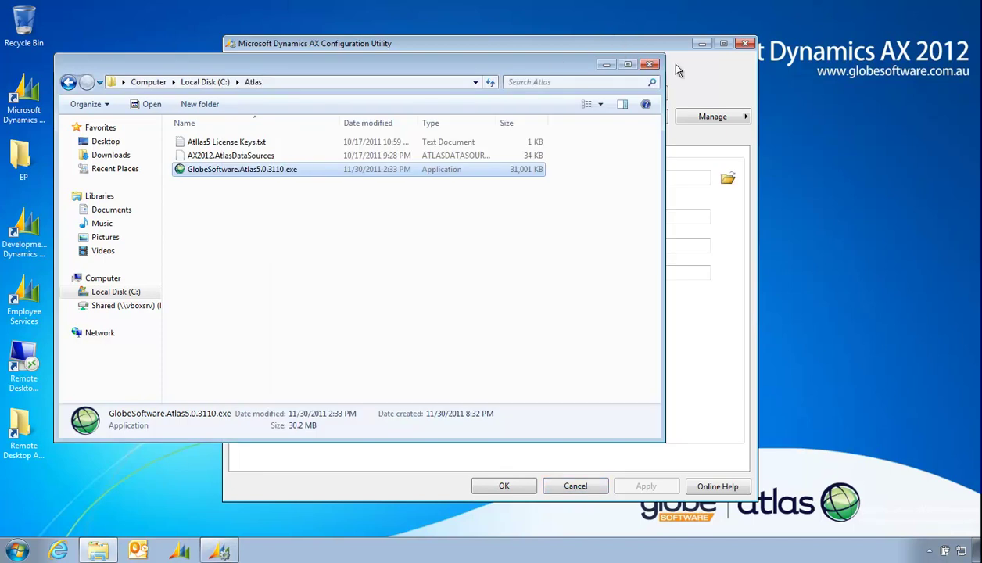
click(747, 44)
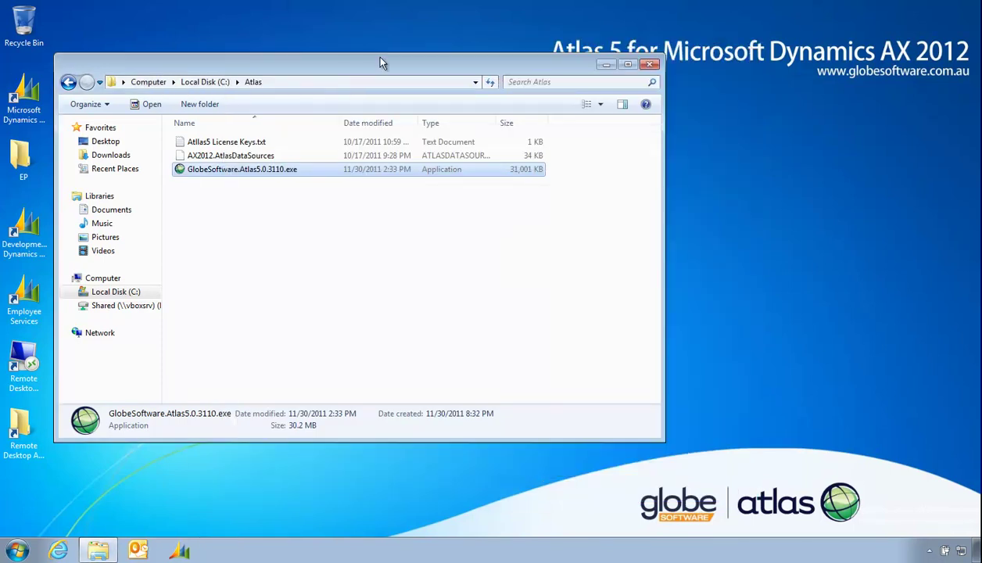
drag(377, 69, 432, 84)
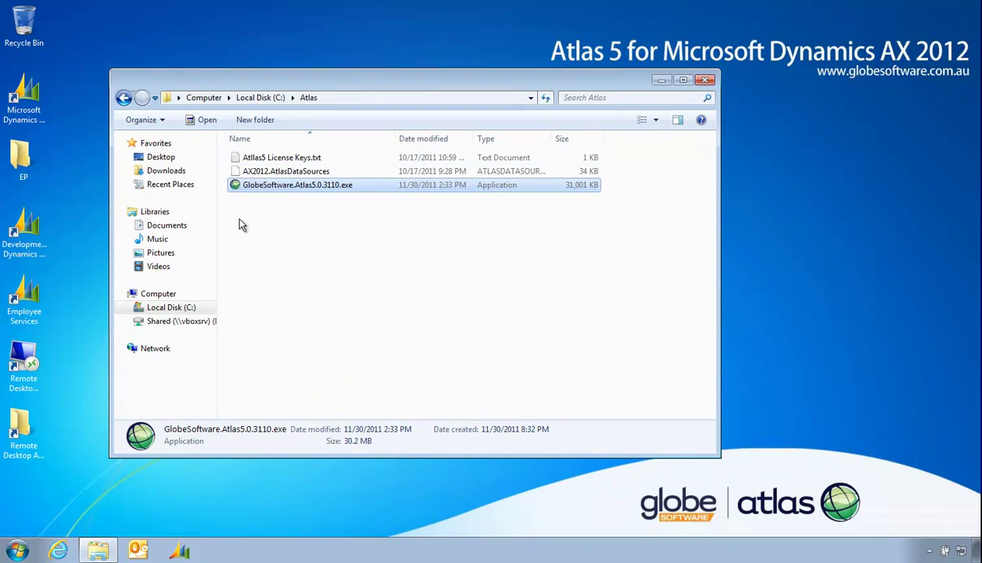
Launch the Atlas 5.0 installer and accept the license agreement
double_click(235, 185)
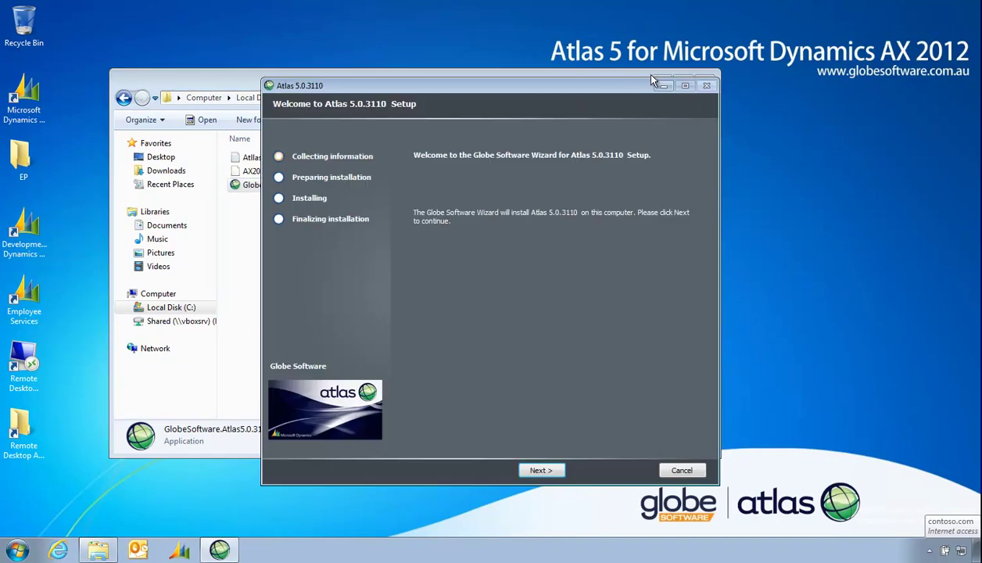
click(659, 80)
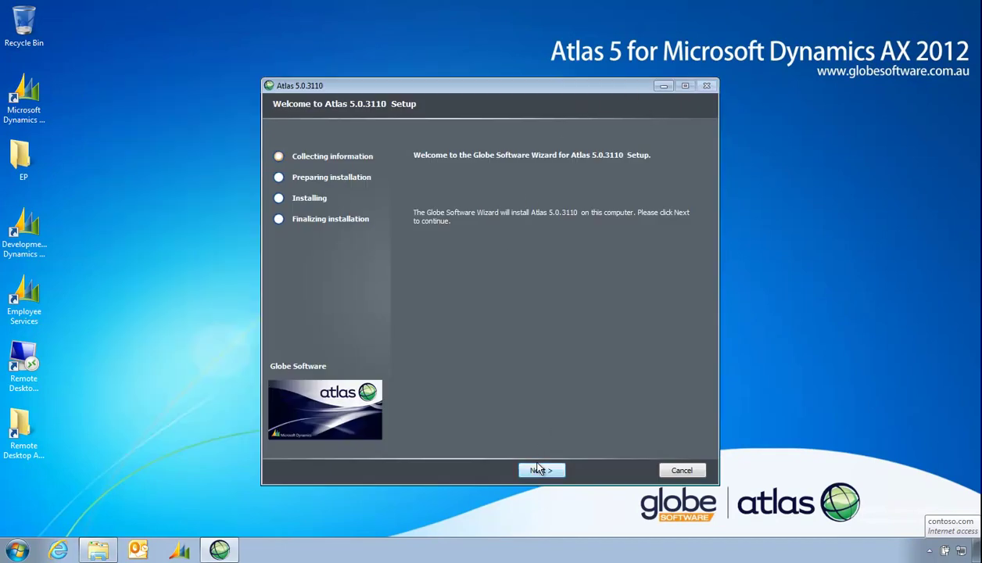
click(540, 470)
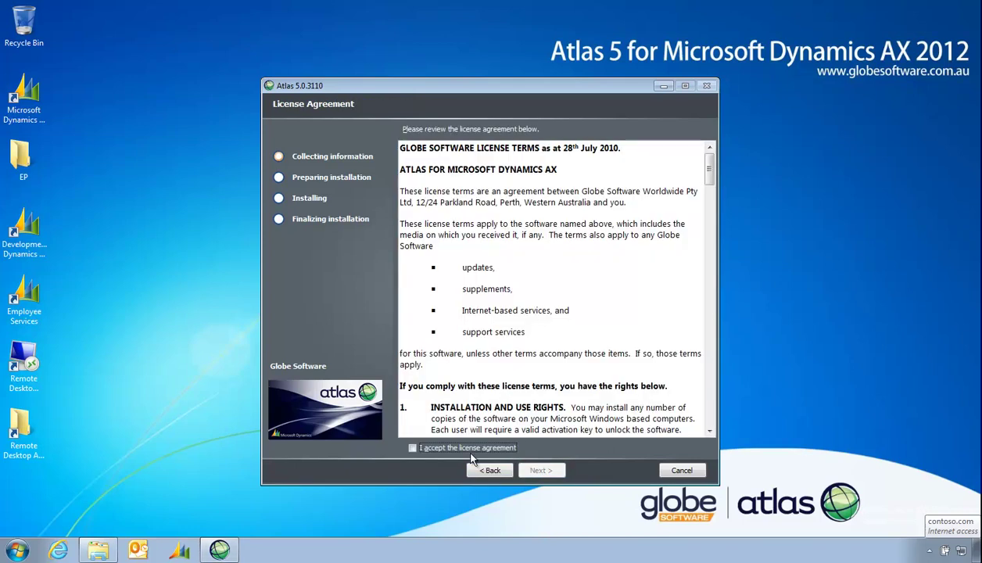
click(413, 447)
click(541, 470)
Pass the beta disclaimer and choose the Demonstration setup type
click(541, 470)
click(480, 283)
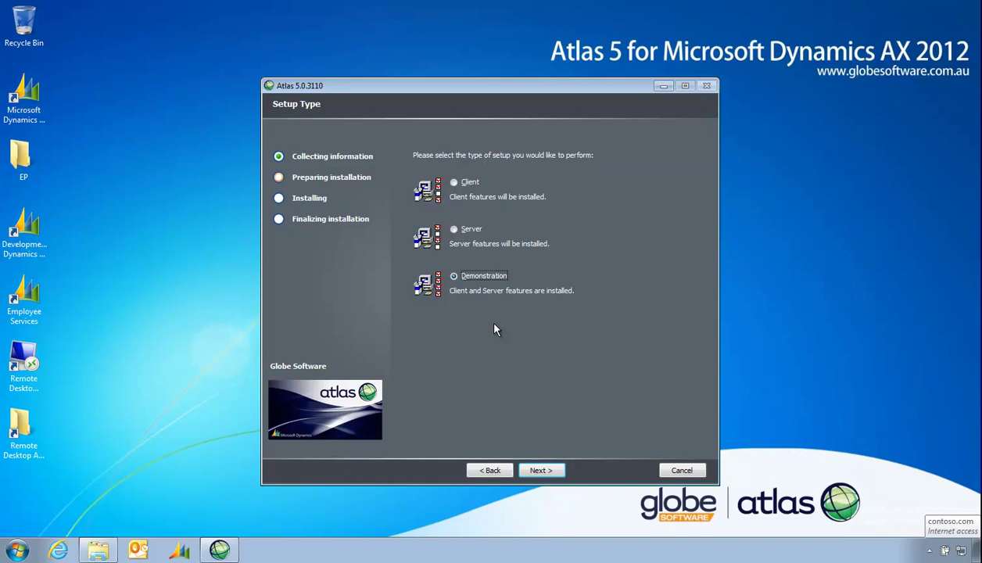
click(536, 471)
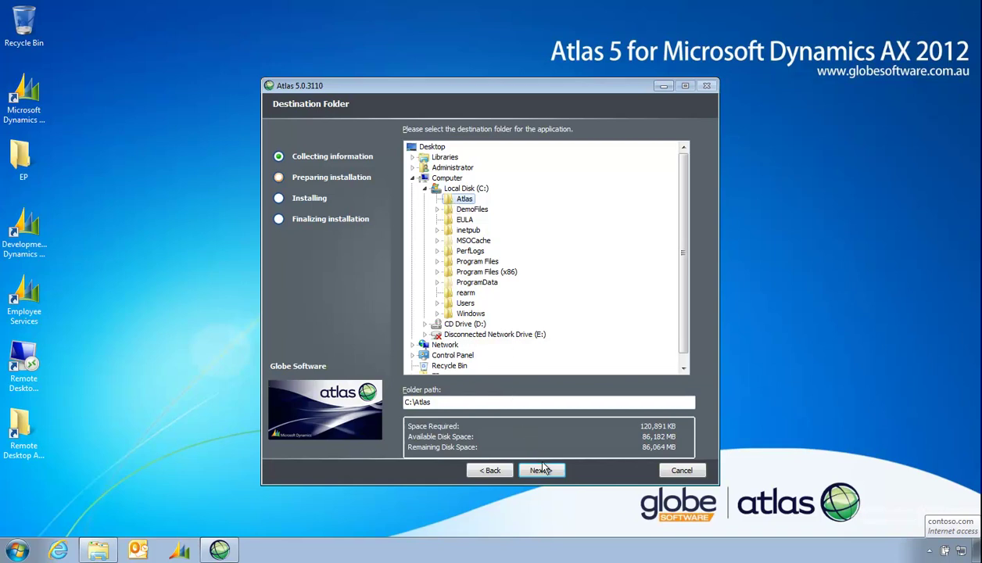
Keep C:\Atlas as the install folder and start installing Atlas 5.0.3110
click(542, 471)
click(543, 471)
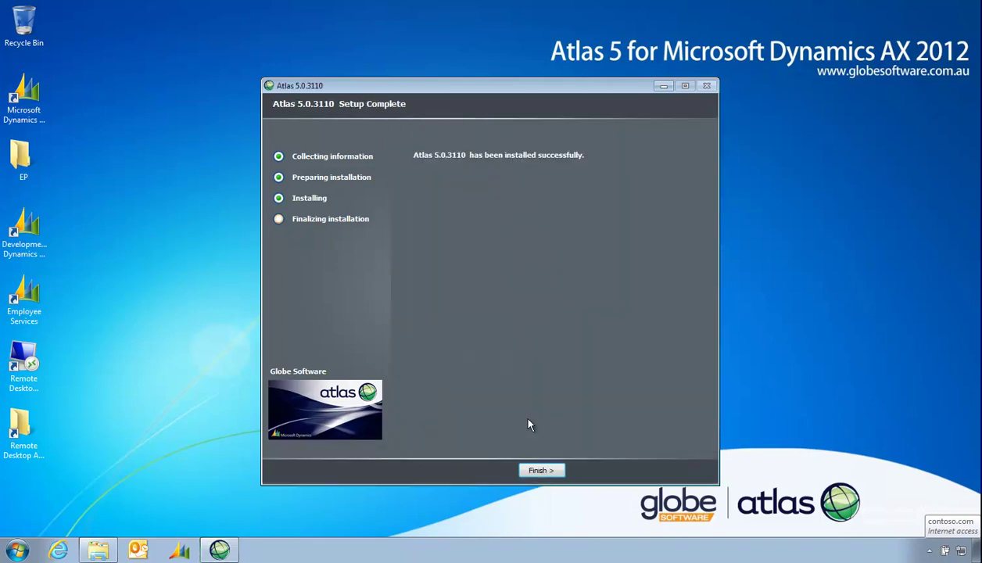
Close the finished installer and name the new service AX2012 on port 9006
click(539, 471)
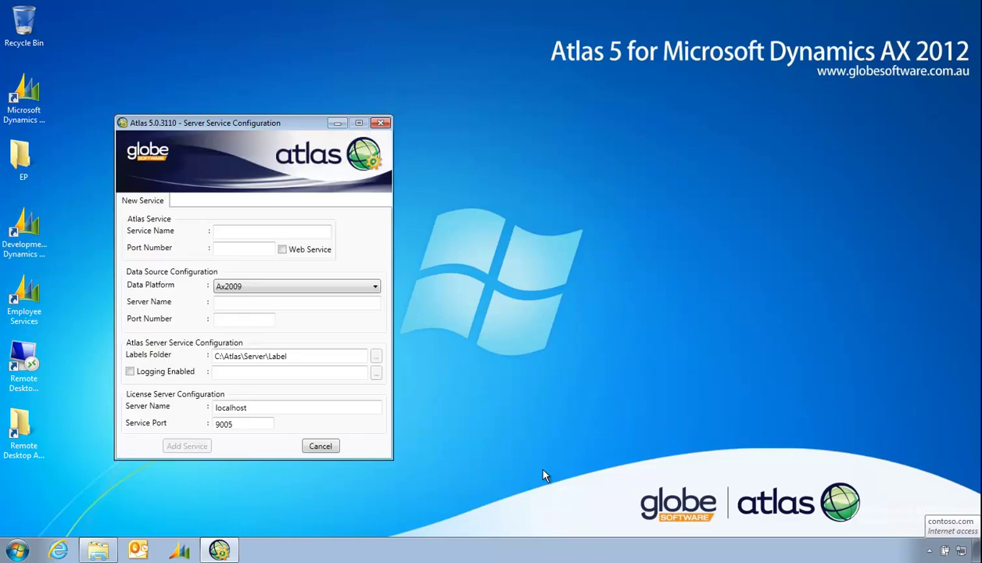
click(234, 233)
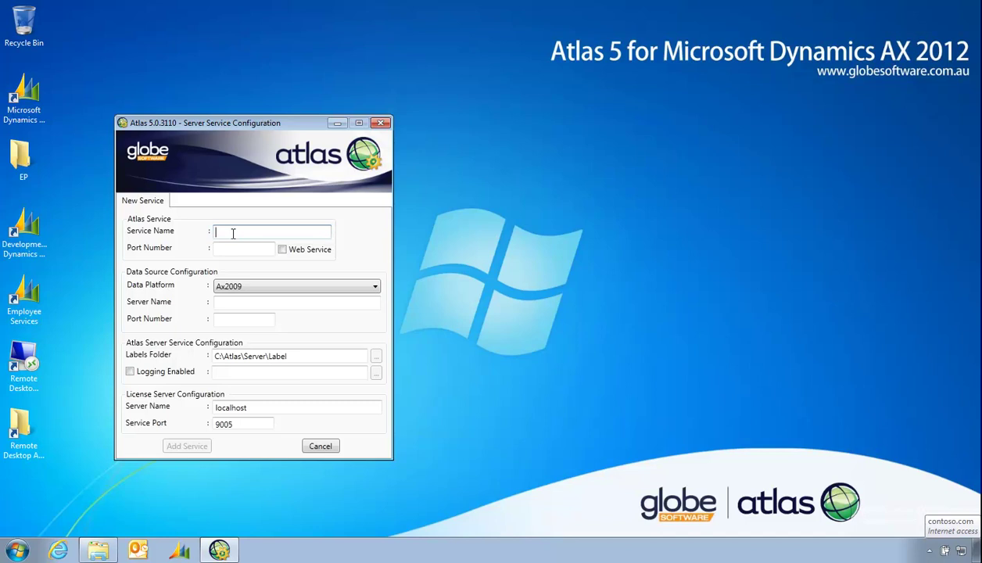
text(CON)
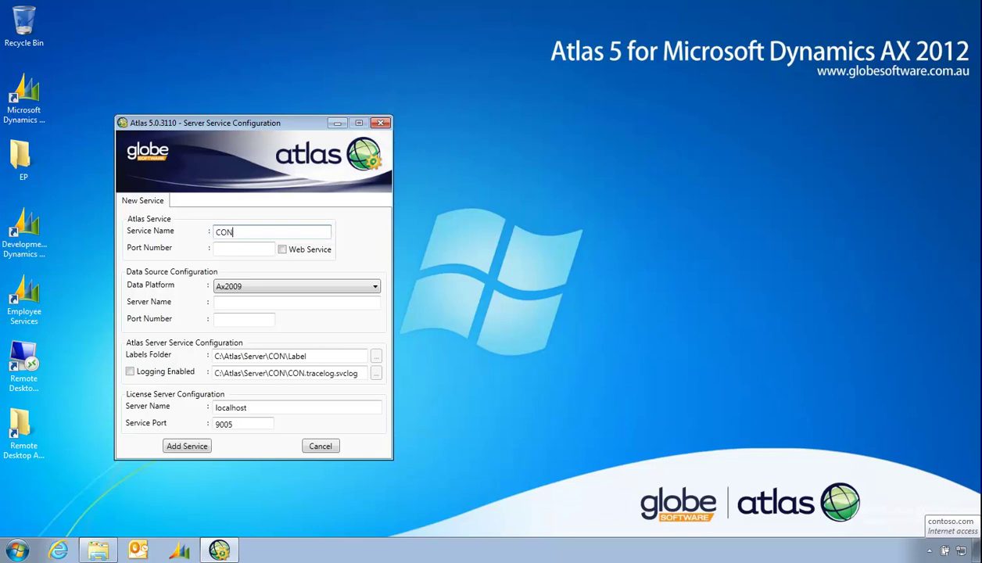
key(BackSpace)
key(BackSpace)
key(BackSpace)
text(AX2012)
key(Tab)
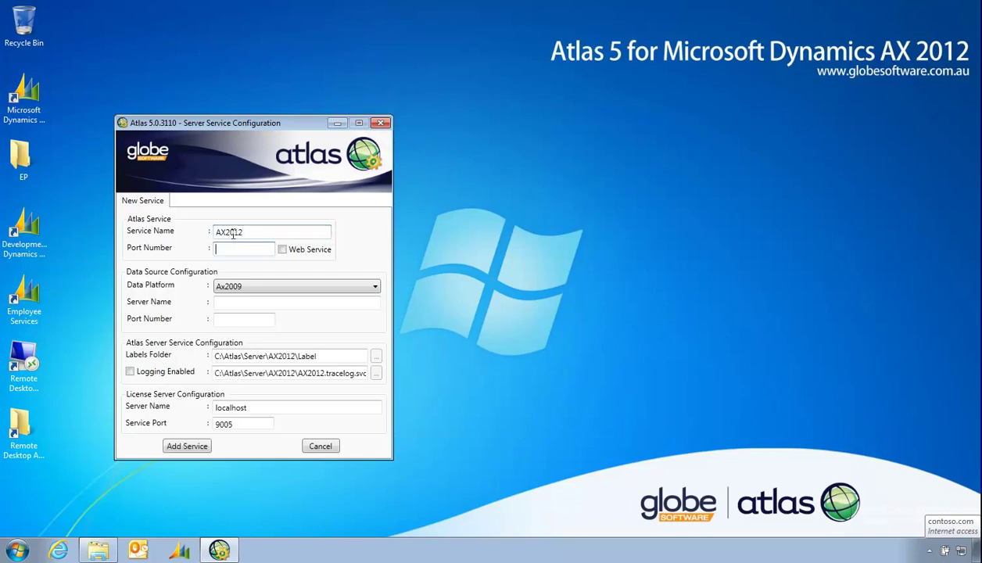
text(9006)
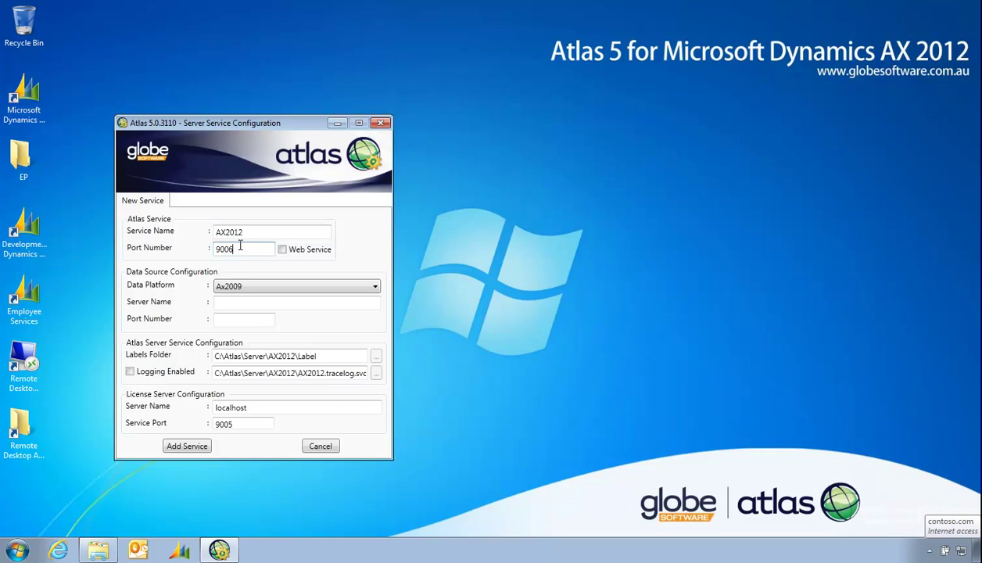
Set the data platform to Ax2012 with server name AX2012-A
click(233, 289)
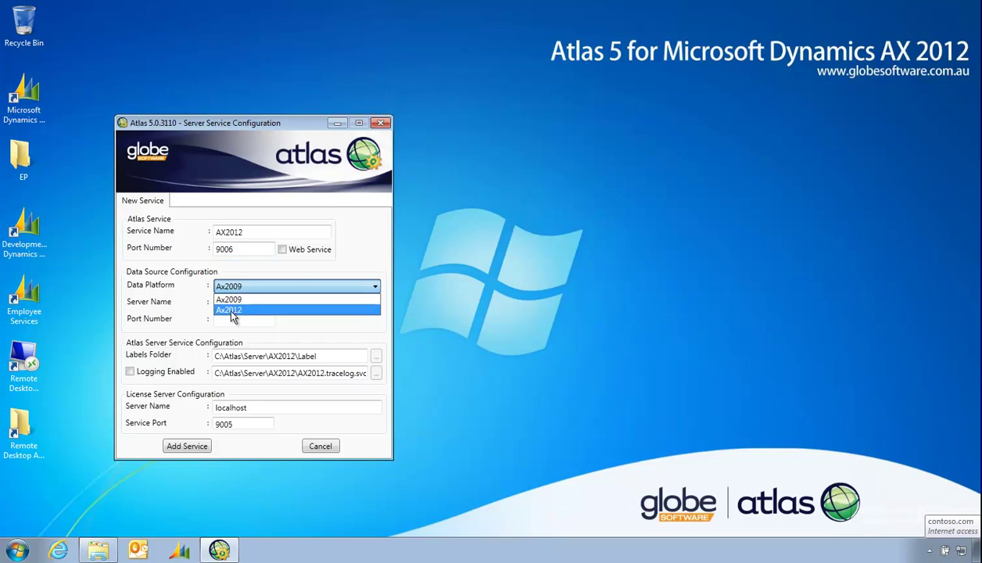
click(231, 312)
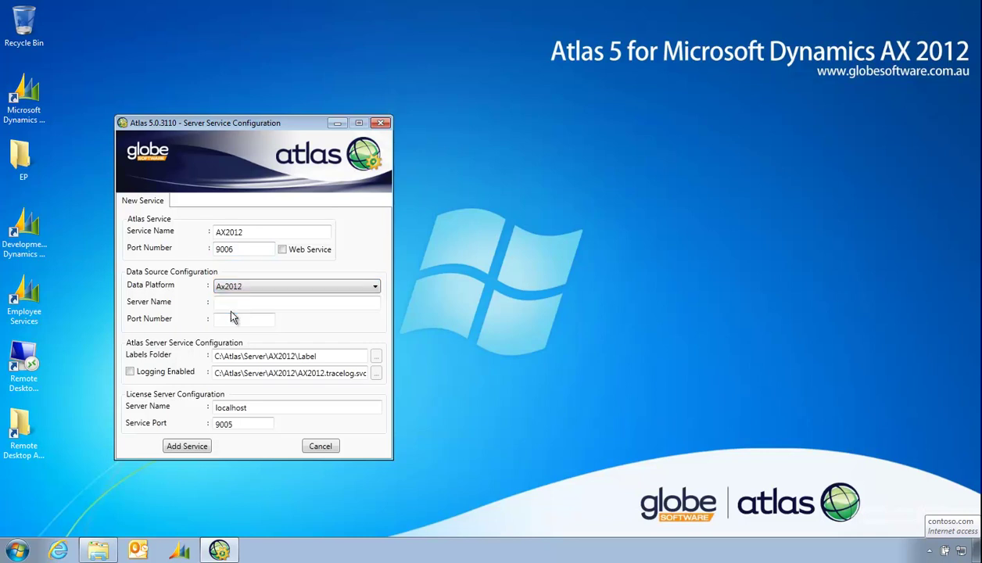
click(240, 304)
text(AX21)
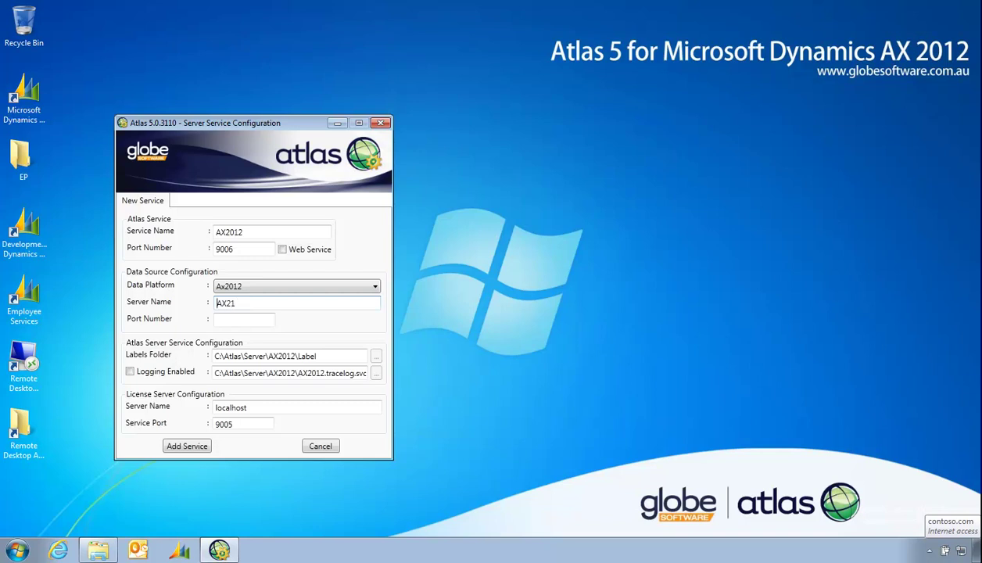
key(BackSpace)
text(-)
key(BackSpace)
text(012-A)
key(Tab)
Replace localhost with AX2012-A as the license server and add the service
click(259, 408)
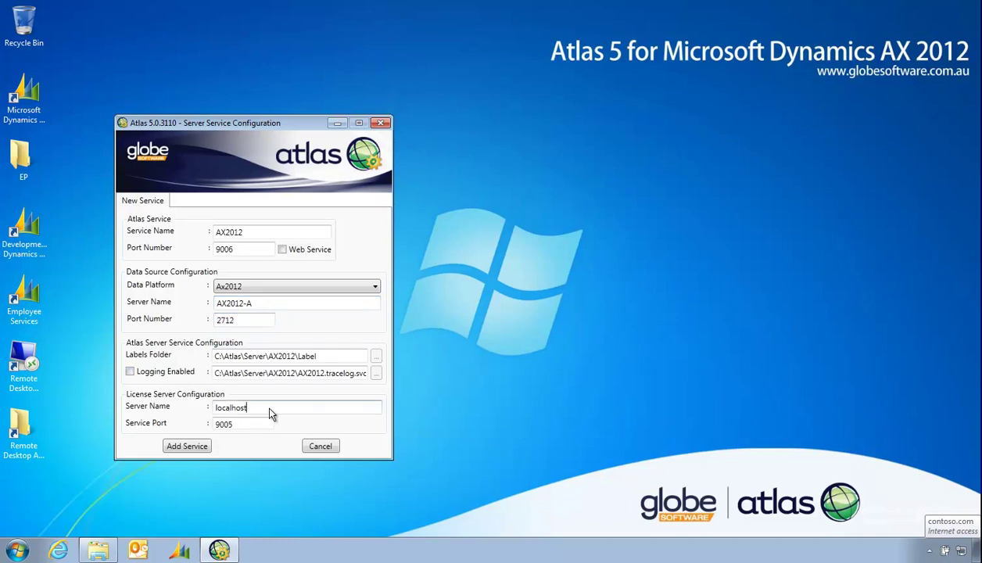
drag(260, 409, 182, 414)
text(AX2012-A)
key(Tab)
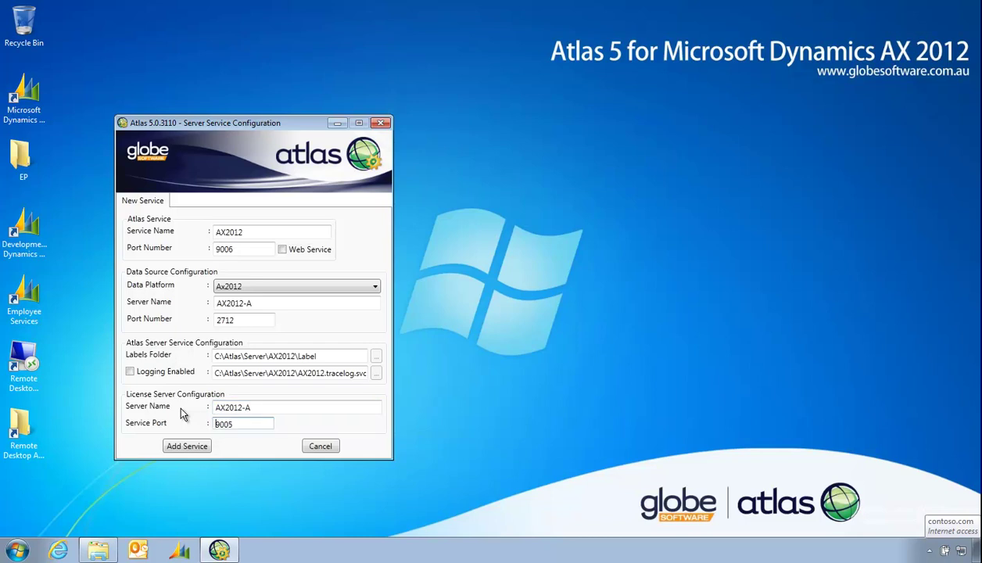
click(188, 446)
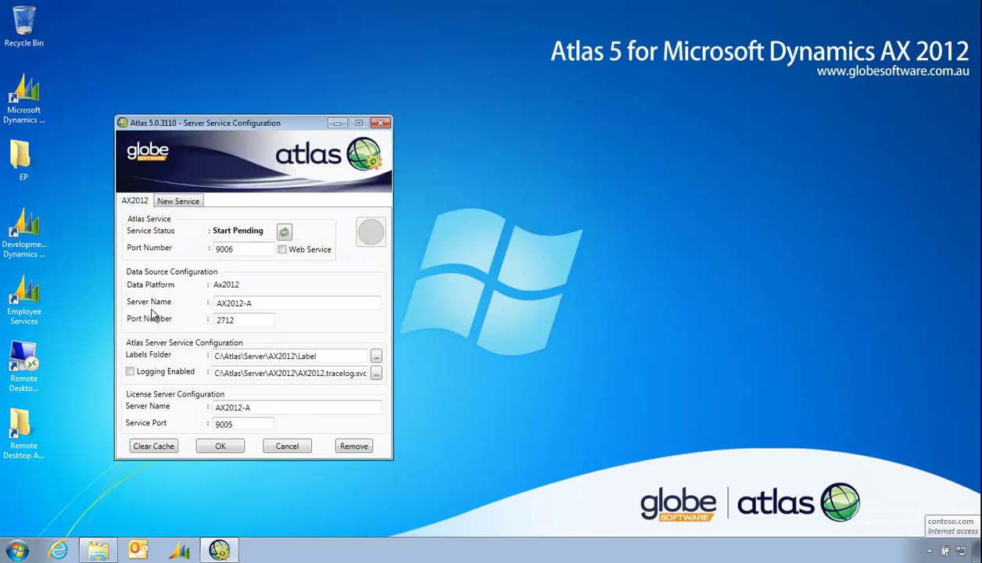
Open Windows Services, widen the Name column and select the Atlas AX2012 service
click(17, 550)
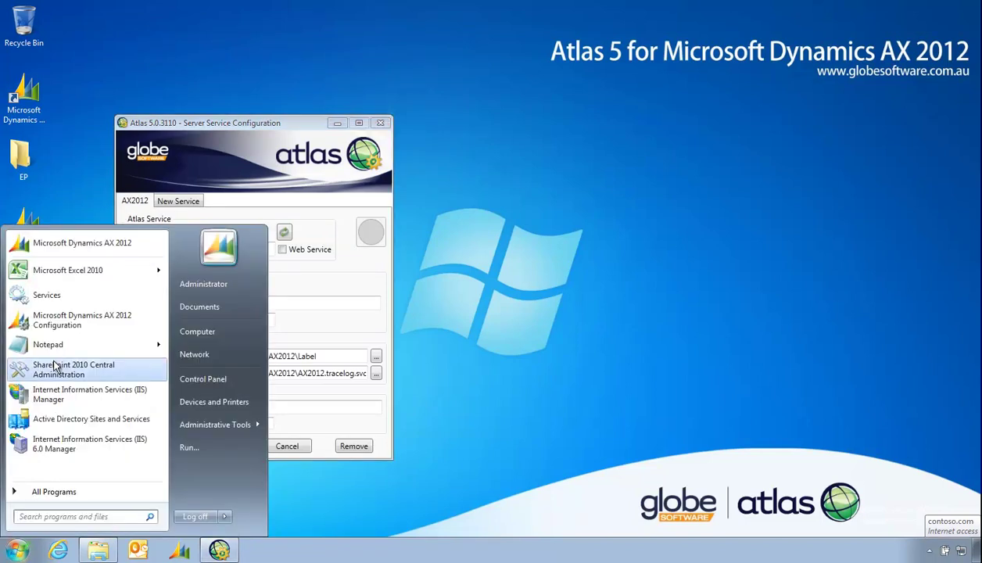
click(55, 299)
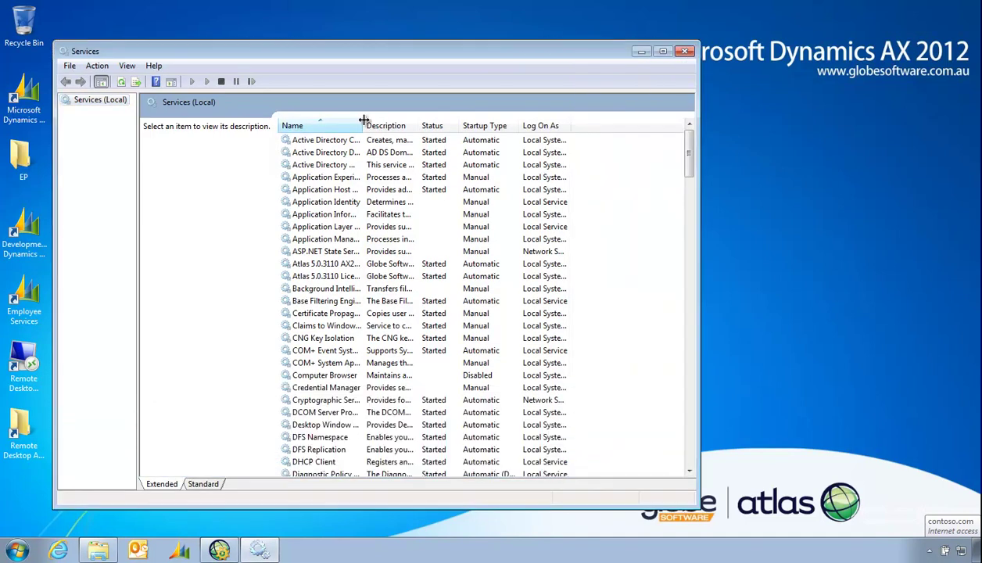
drag(363, 125, 432, 126)
click(359, 266)
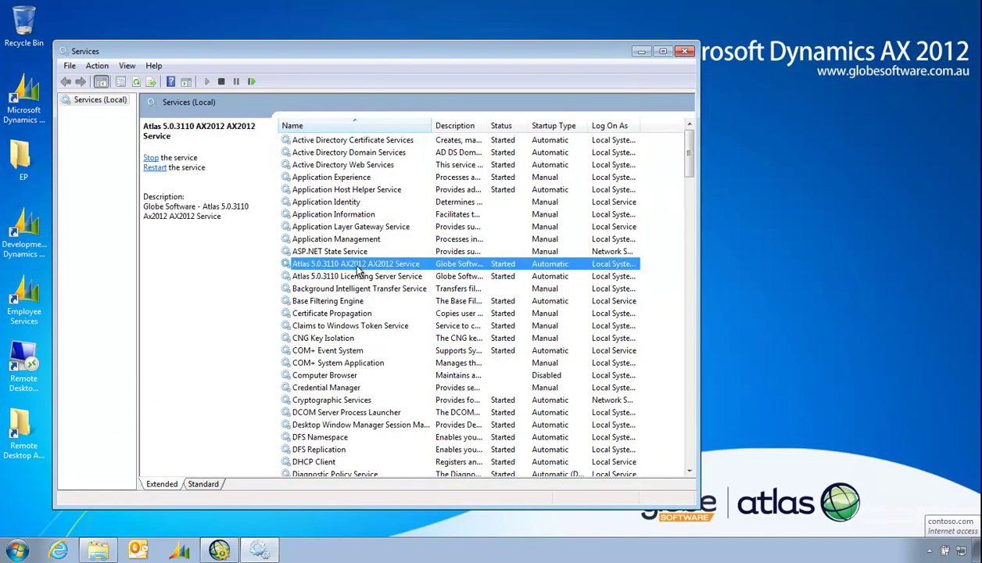
Place Services beside the Atlas configuration and check the AX Object Server's Log On As account
drag(328, 61, 575, 65)
click(199, 159)
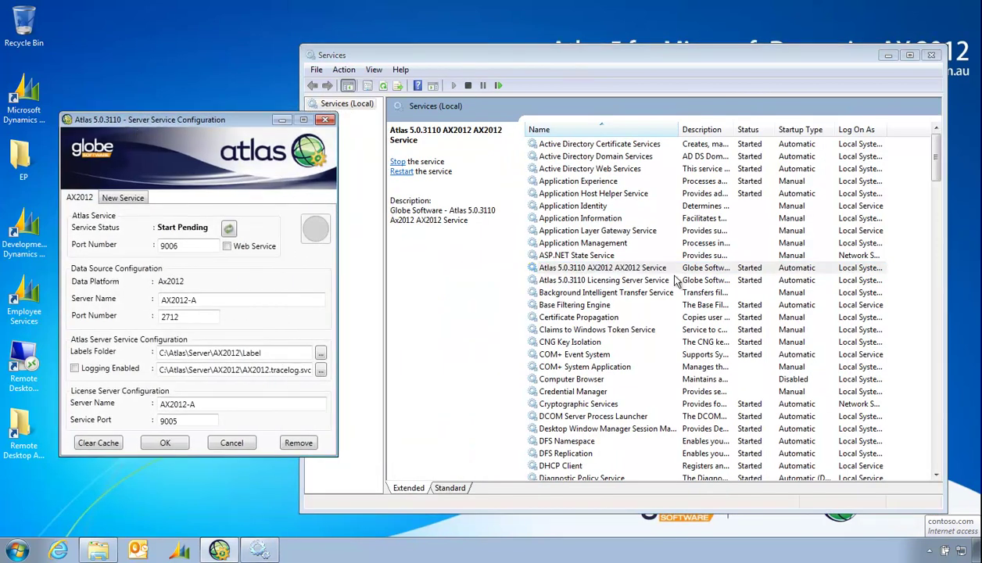
double_click(887, 129)
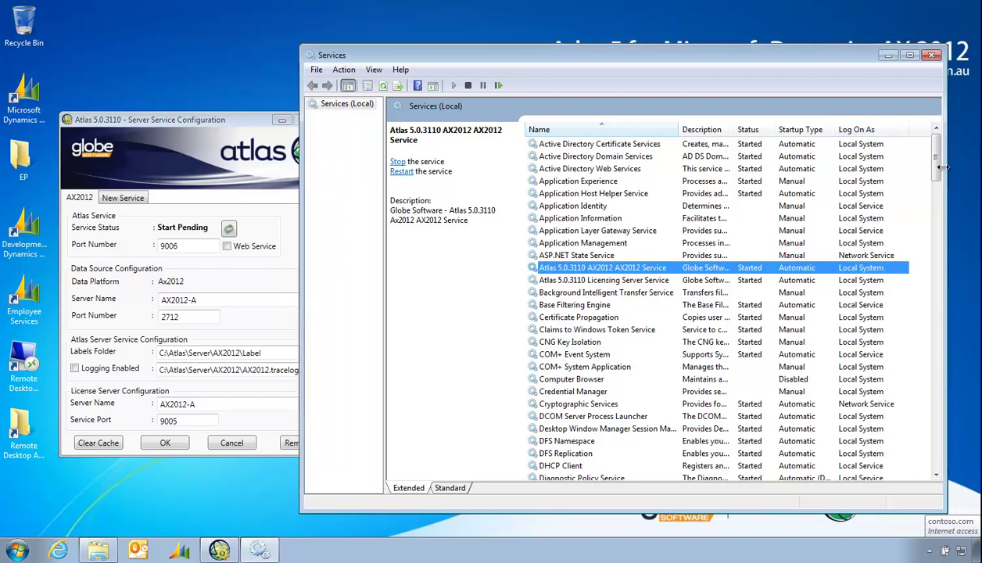
drag(936, 166, 912, 252)
click(555, 354)
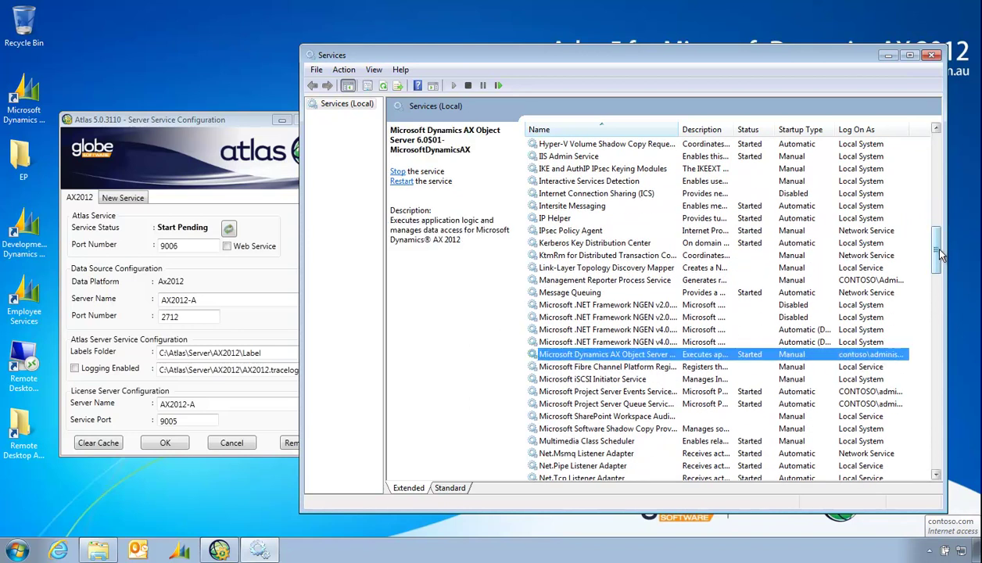
drag(929, 250, 930, 157)
click(208, 117)
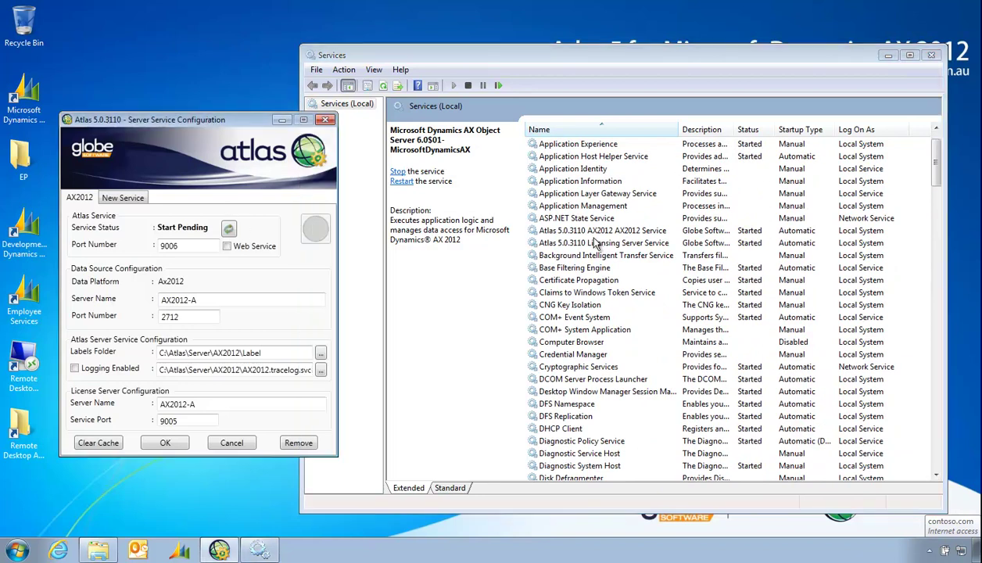
click(585, 231)
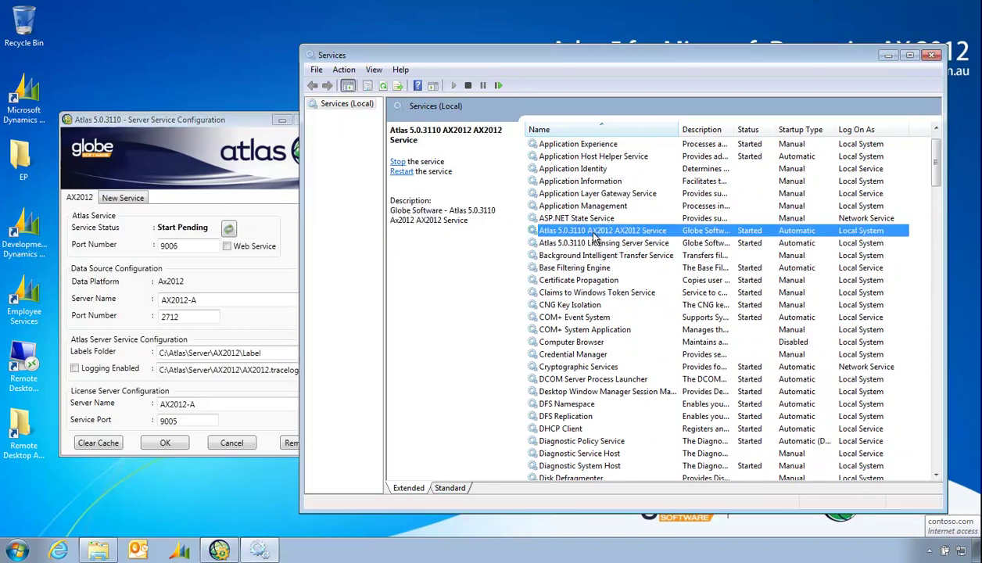
Stop the Atlas AX2012 service and set it to log on as the domain administrator account
click(398, 162)
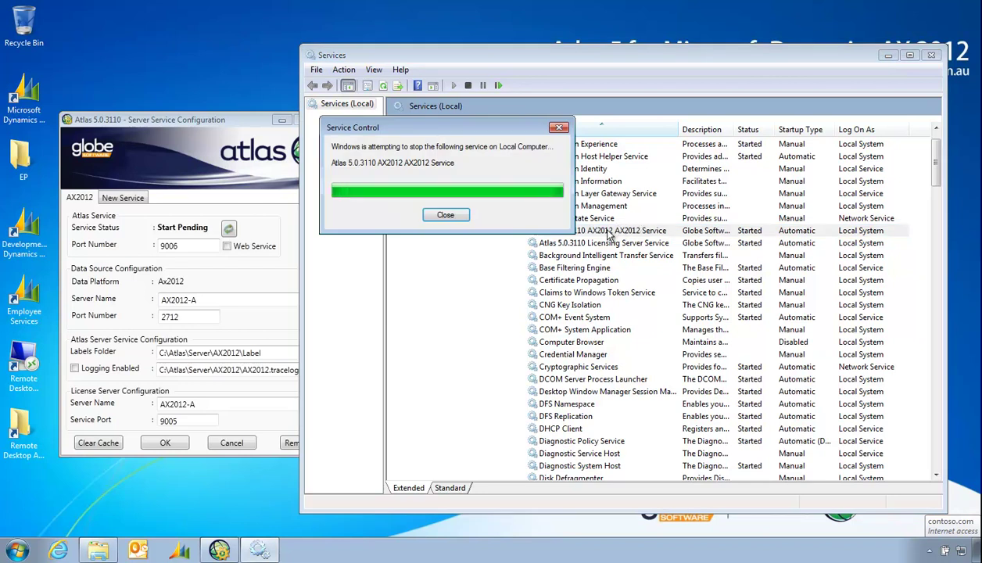
double_click(607, 232)
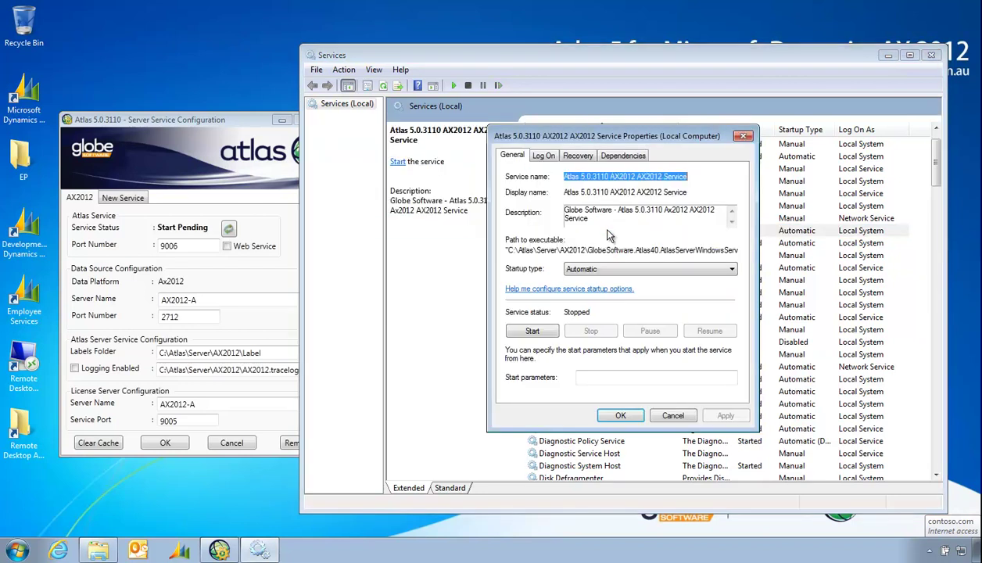
click(554, 157)
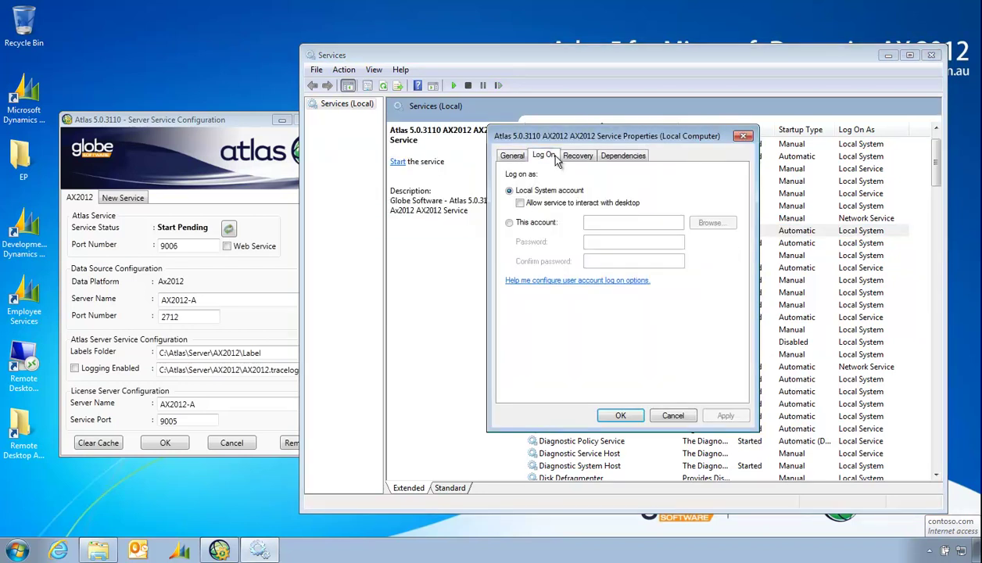
click(528, 222)
click(601, 222)
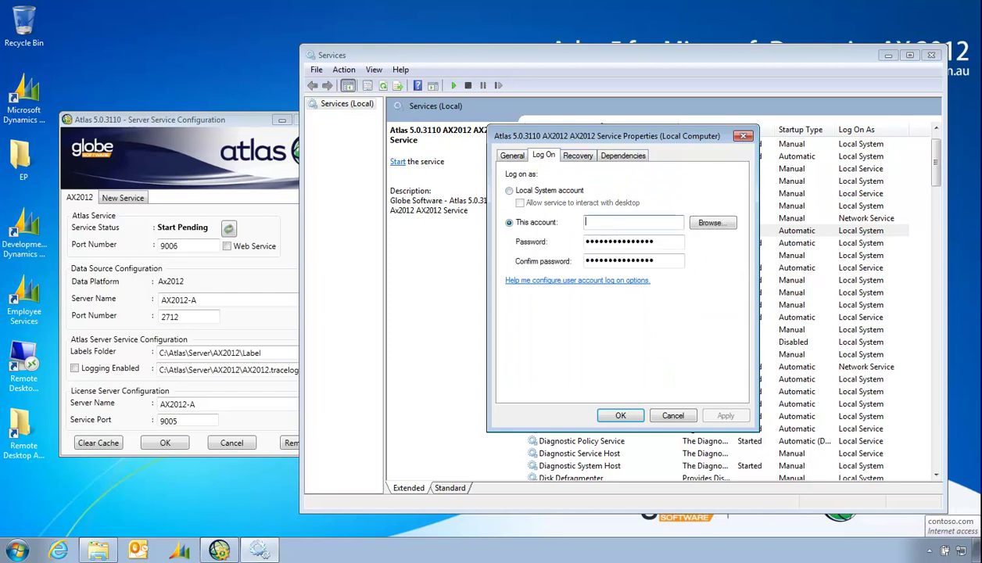
text(CONT)
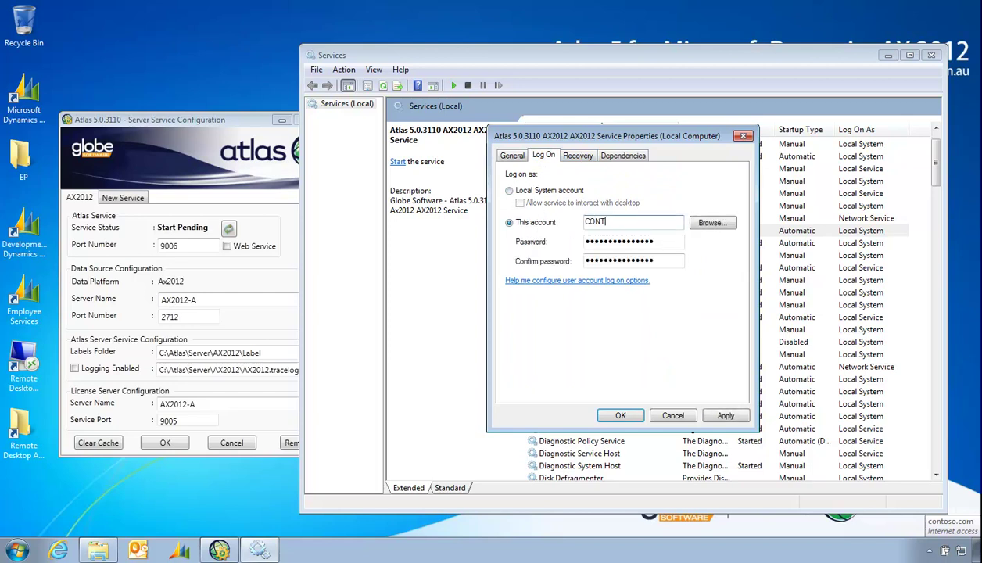
text(OSTSO\Administratorq)
key(Tab)
key(shift+Tab)
key(End)
key(BackSpace)
Enter and confirm the account password, apply it, and start the service again
key(Tab)
text(pa)
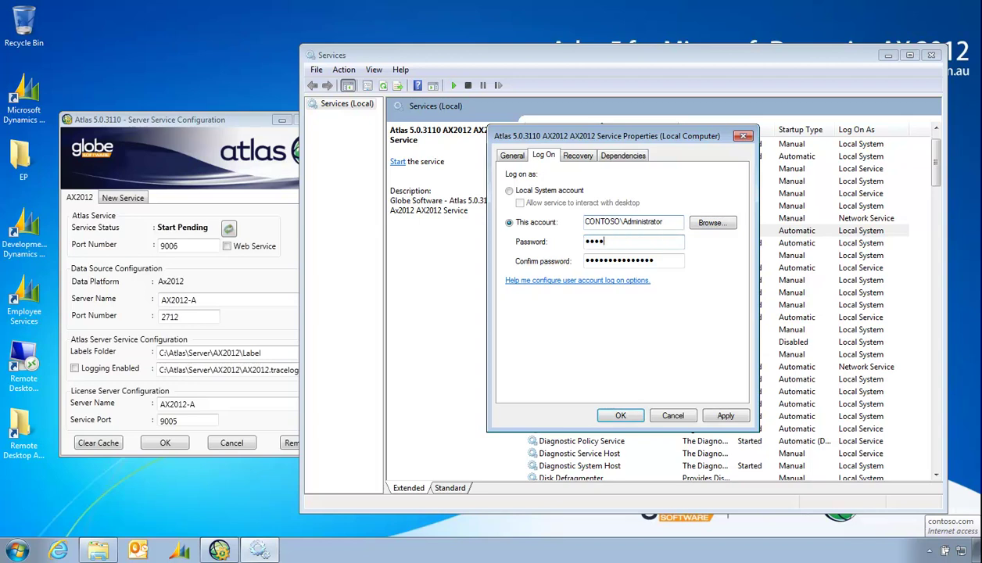
text(ss@word1)
key(Tab)
text(pass@w)
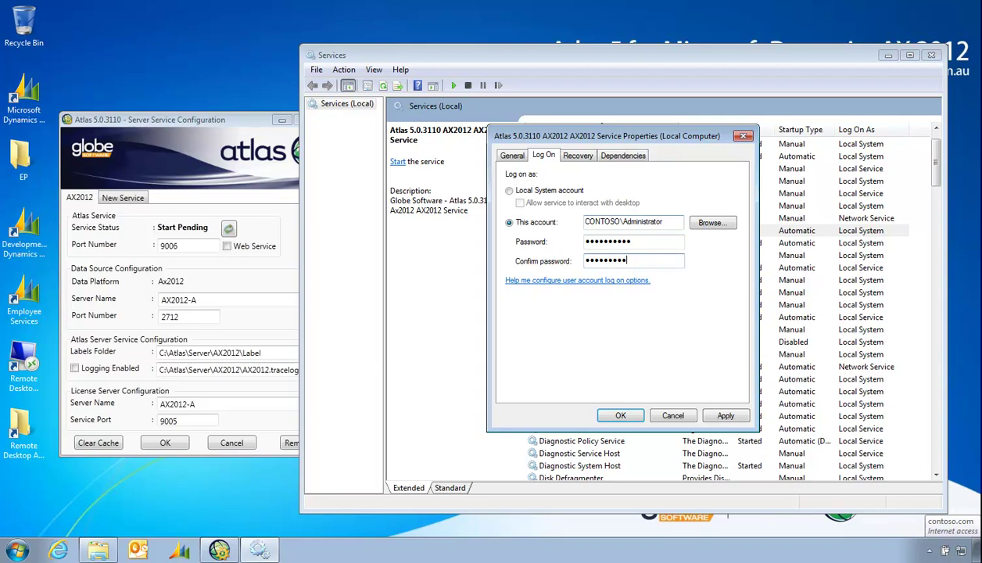
text(ord1)
click(622, 415)
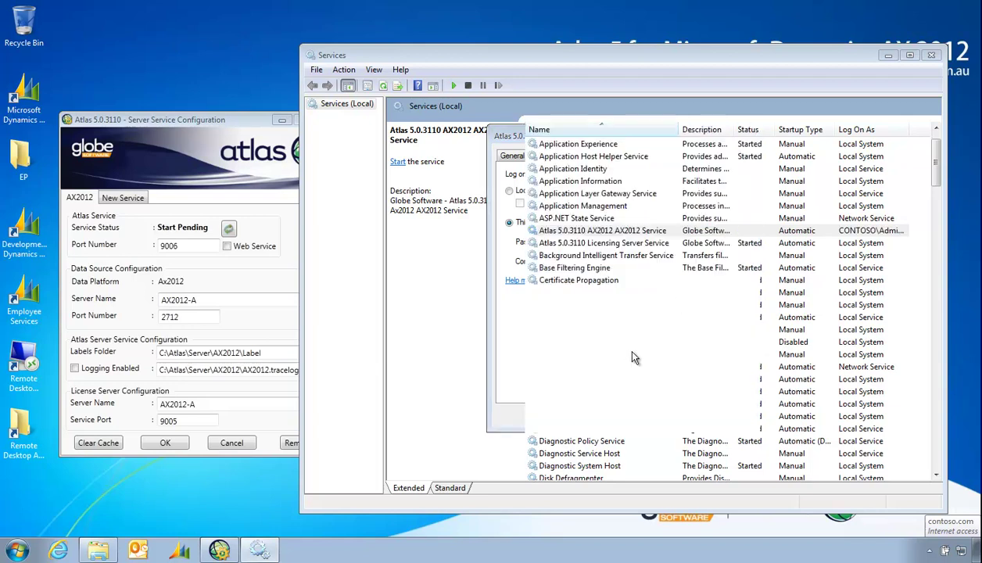
click(396, 162)
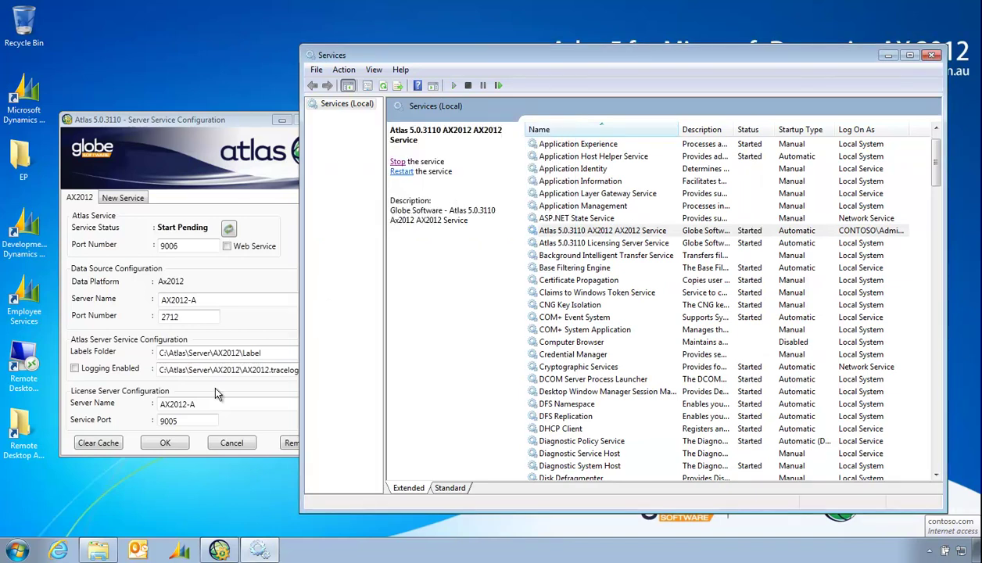
Clear the Atlas server cache and acknowledge the confirmation
click(98, 443)
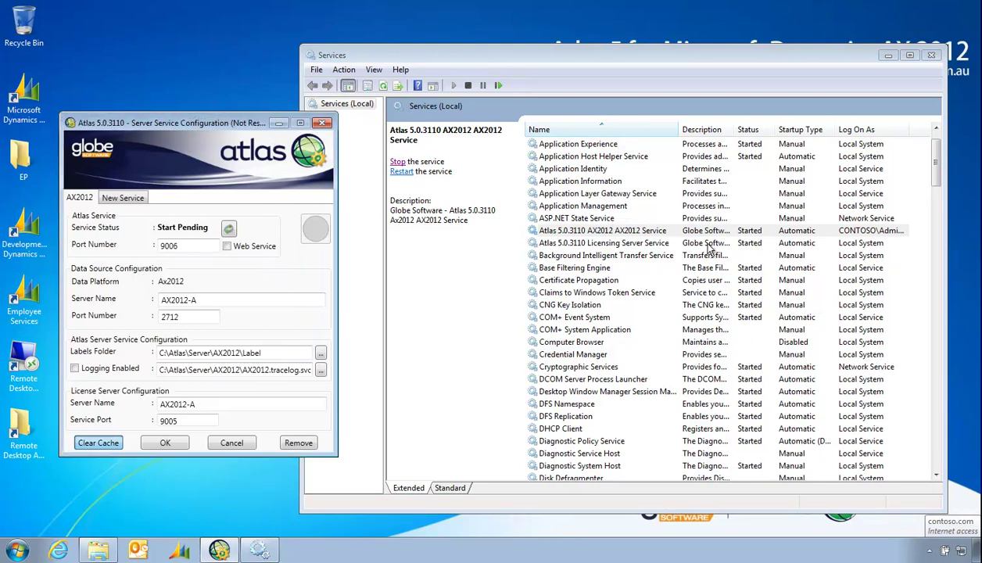
click(24, 549)
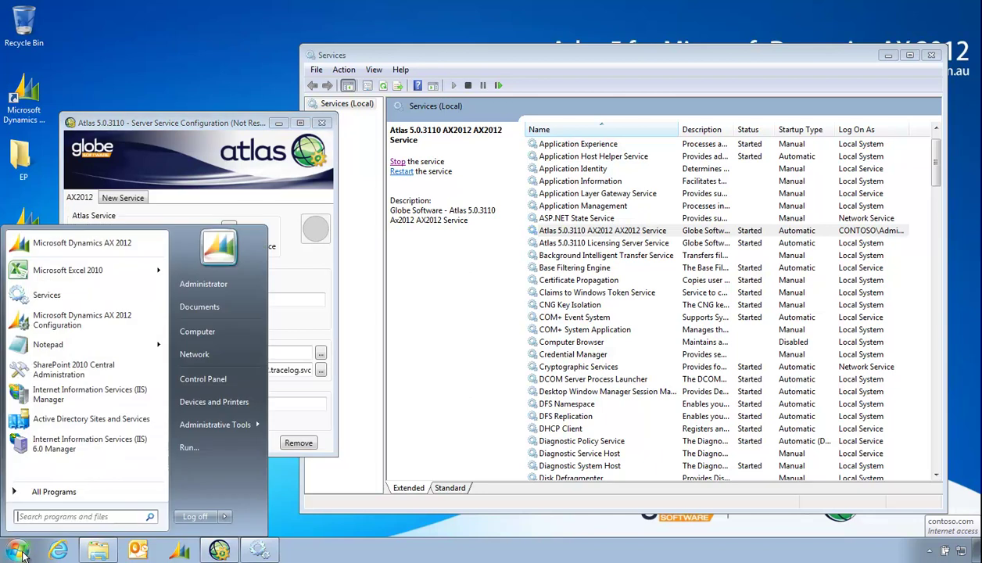
click(54, 497)
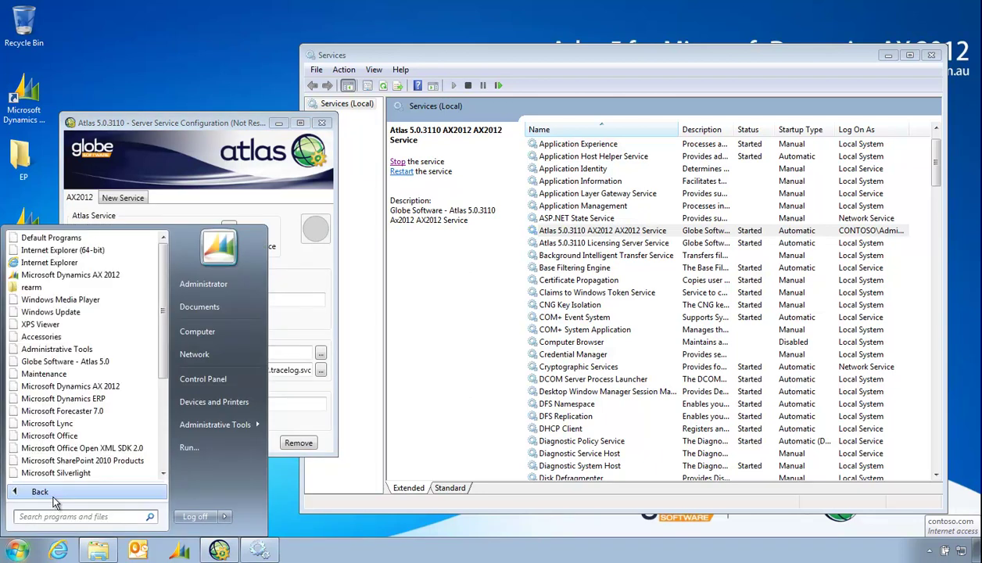
click(65, 362)
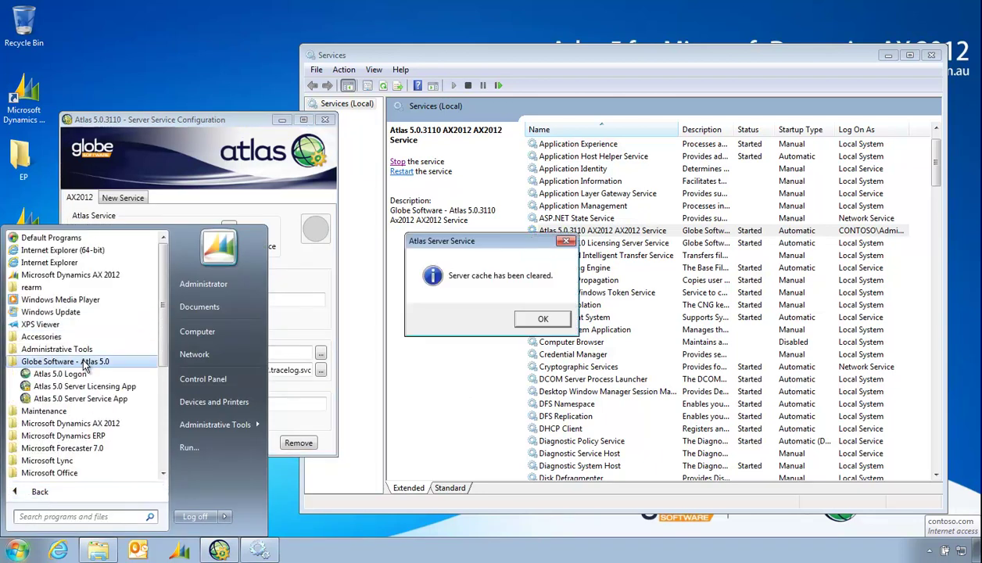
click(552, 321)
Launch the Atlas 5.0 Server Licensing App from the Globe Software - Atlas 5.0 folder
click(22, 548)
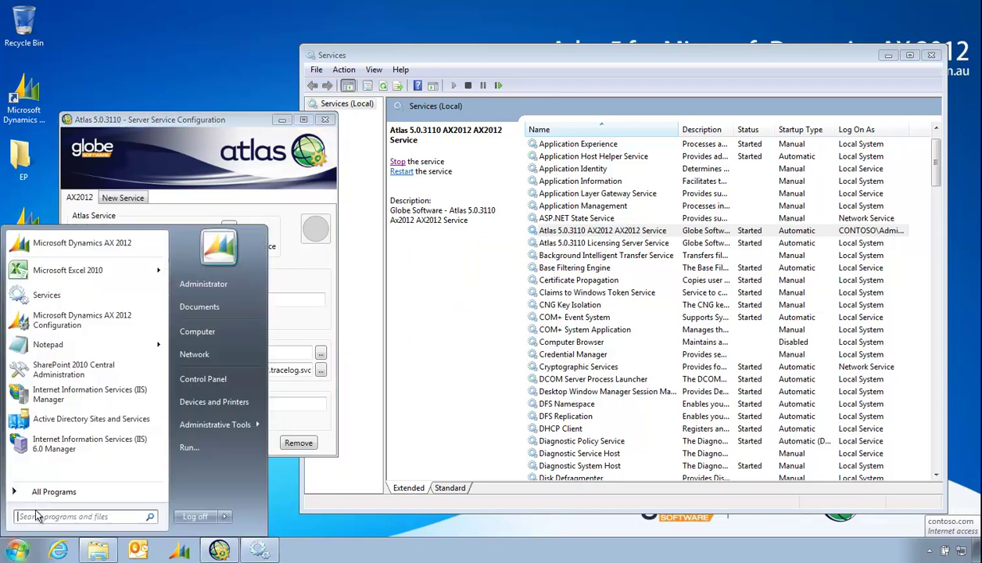
click(40, 495)
click(65, 361)
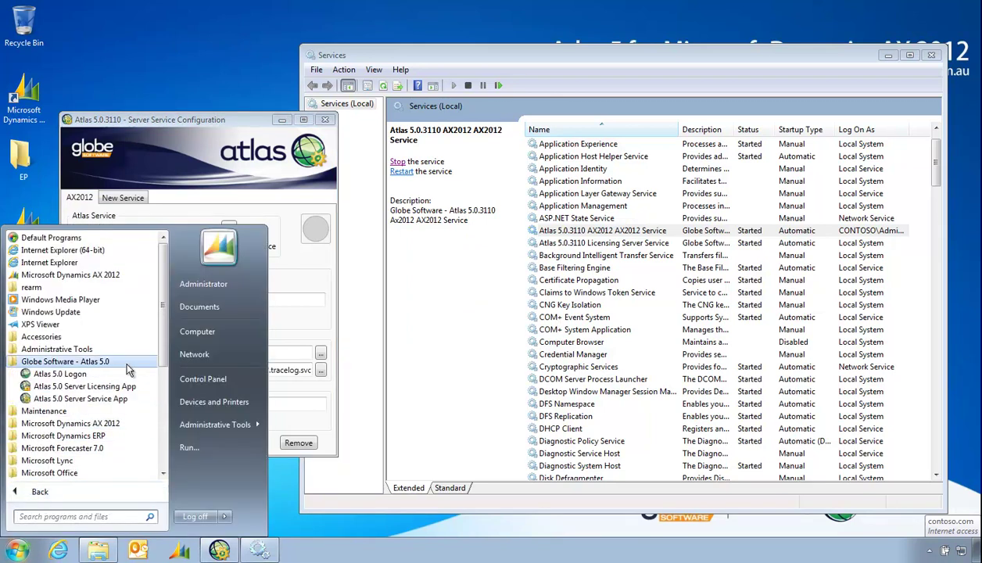
click(82, 388)
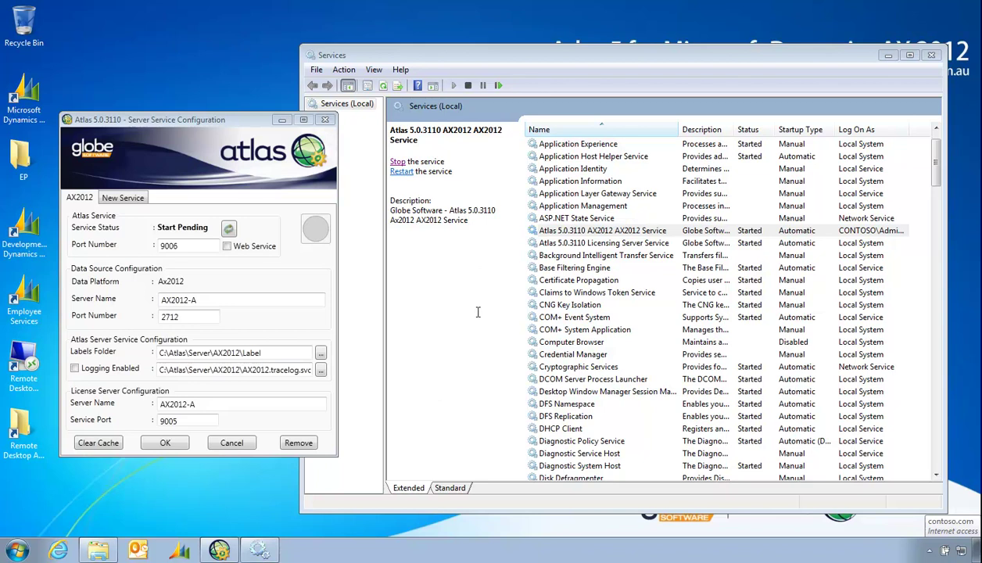
Arrange the windows and show the licensing app's configuration settings
drag(181, 118, 160, 73)
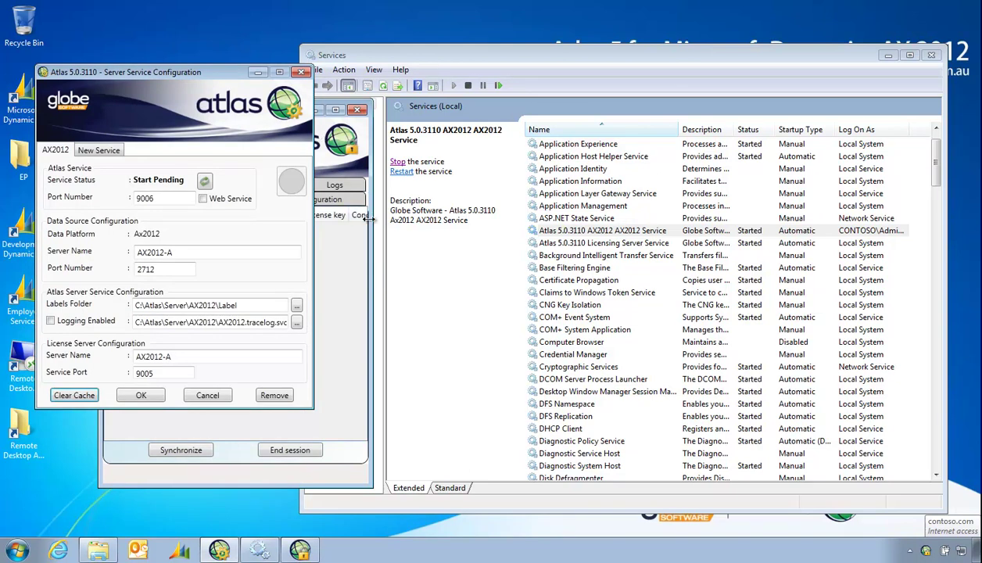
click(362, 216)
drag(261, 109, 451, 101)
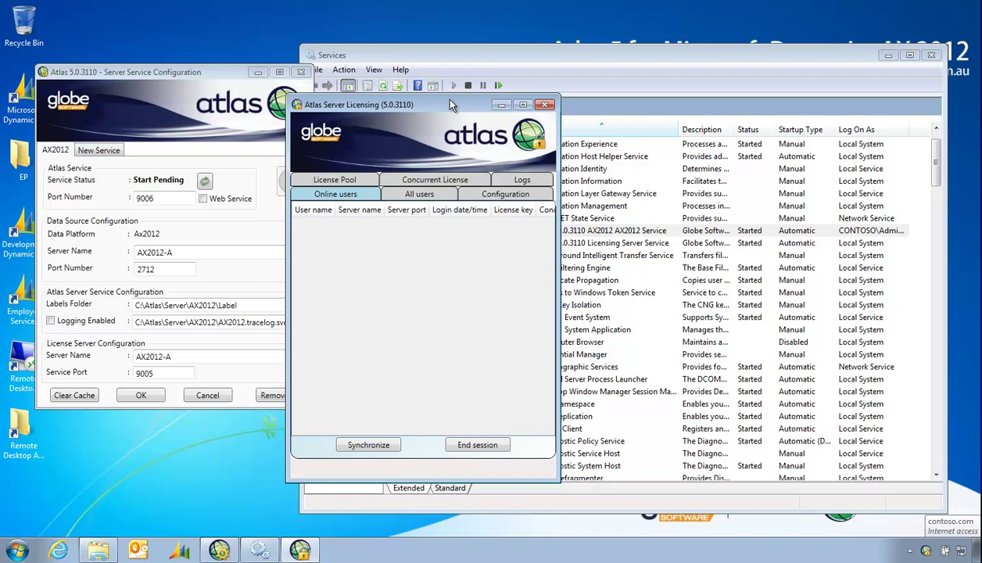
click(539, 194)
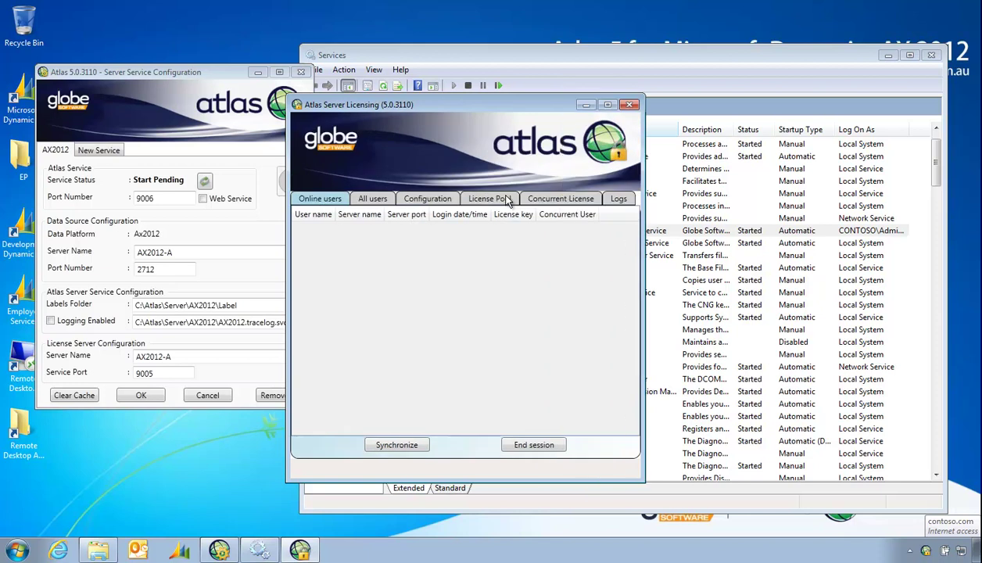
click(428, 199)
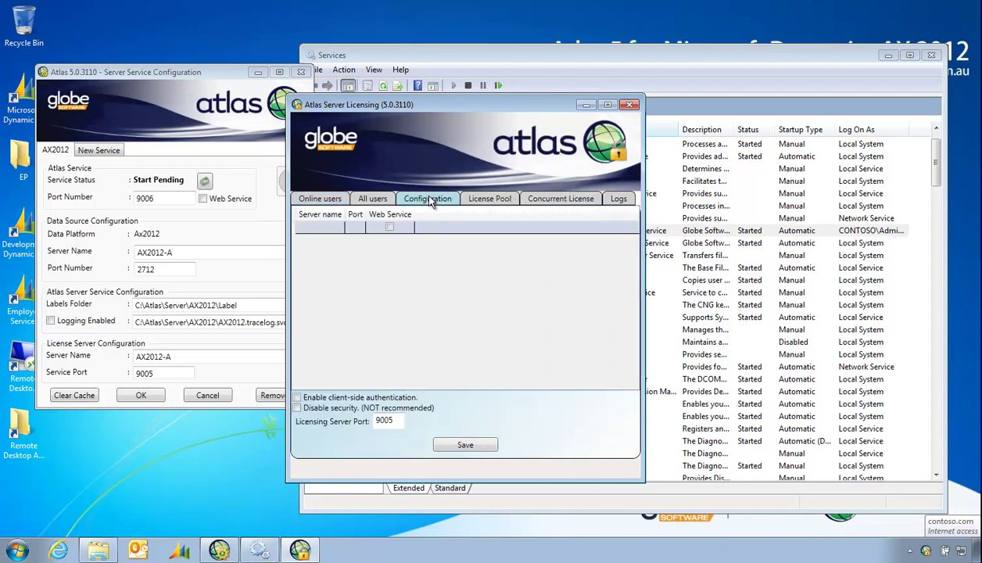
Enter server AX2012-A with port 9006 and save the configuration
click(317, 229)
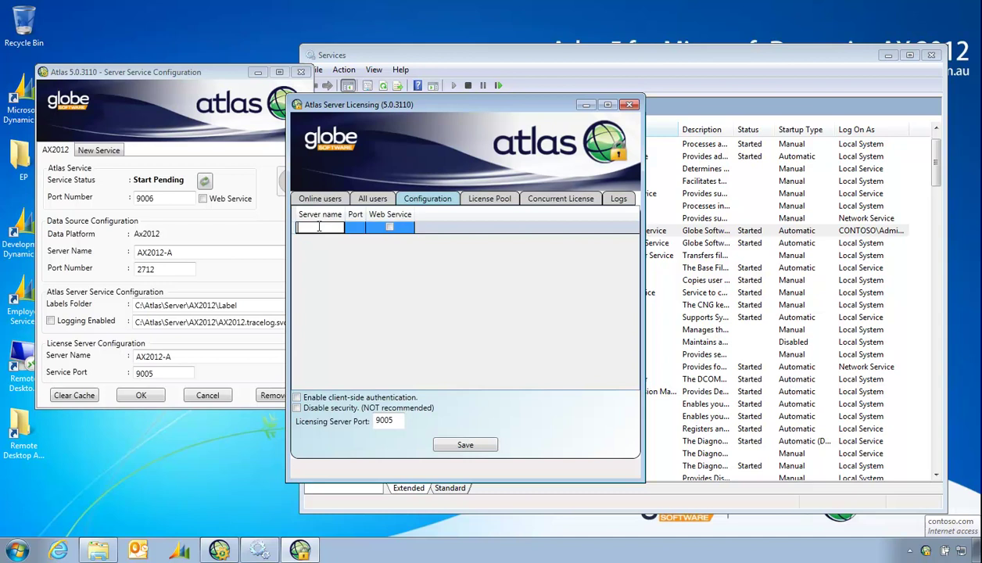
text(AX2012-A)
key(Tab)
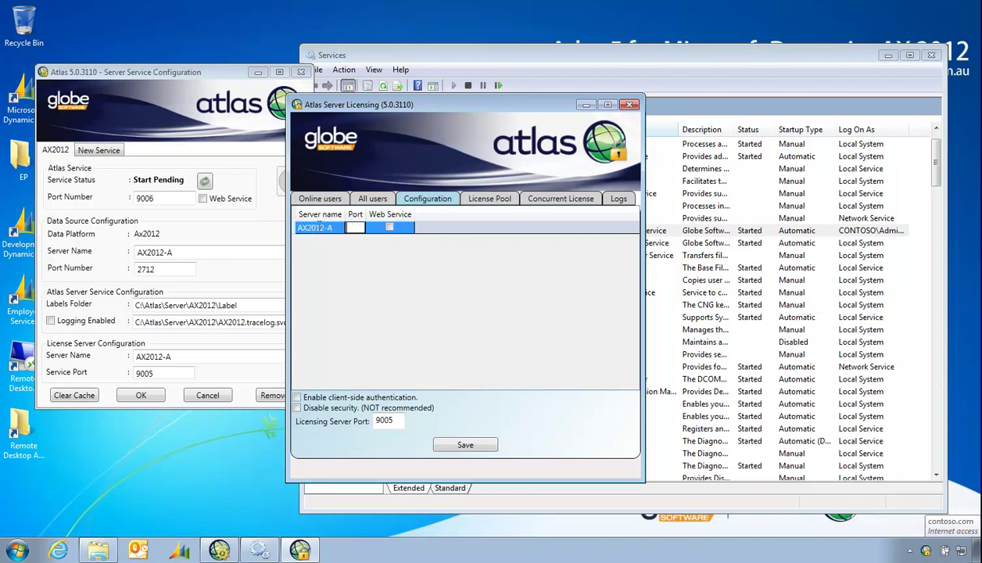
text(9006)
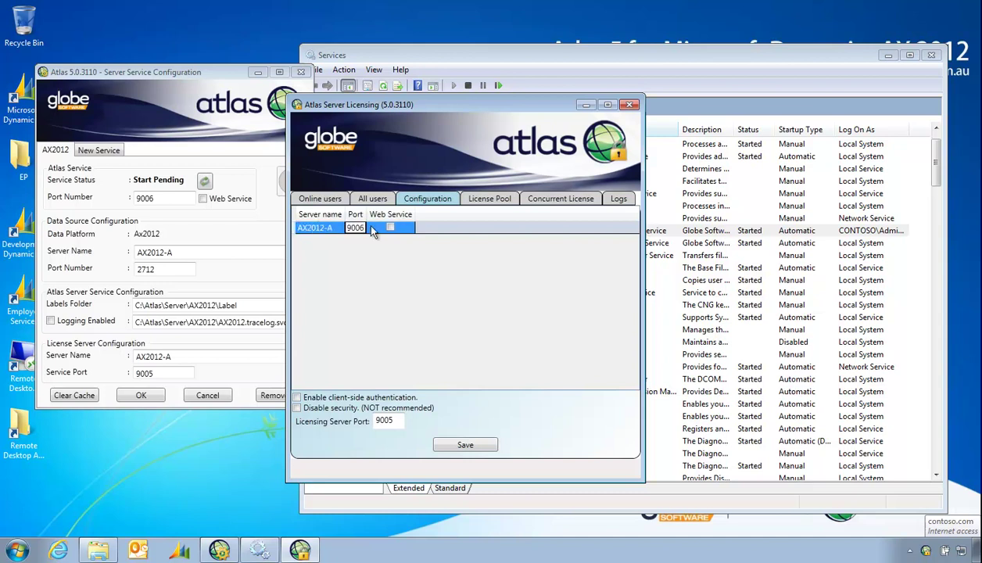
mouse_move(368, 213)
mouse_down()
mouse_move(389, 214)
mouse_move(359, 214)
mouse_up()
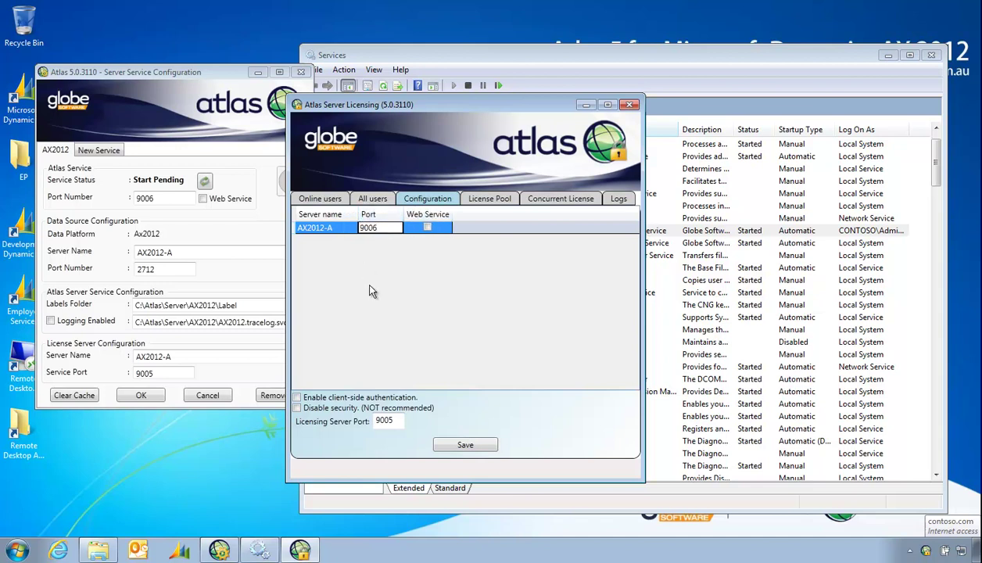
click(464, 446)
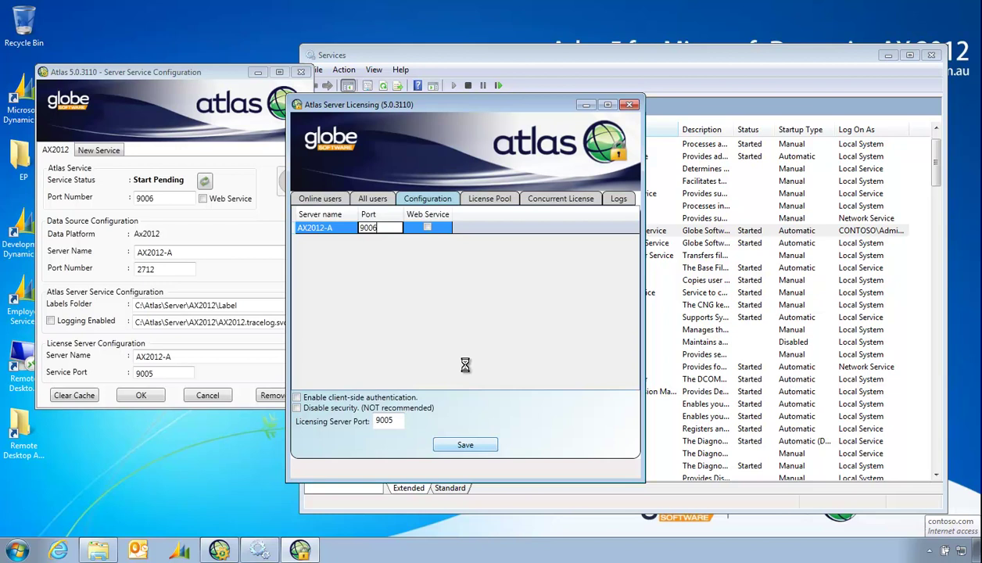
Show the Concurrent License settings and open the Atlas5 license keys text file
click(561, 198)
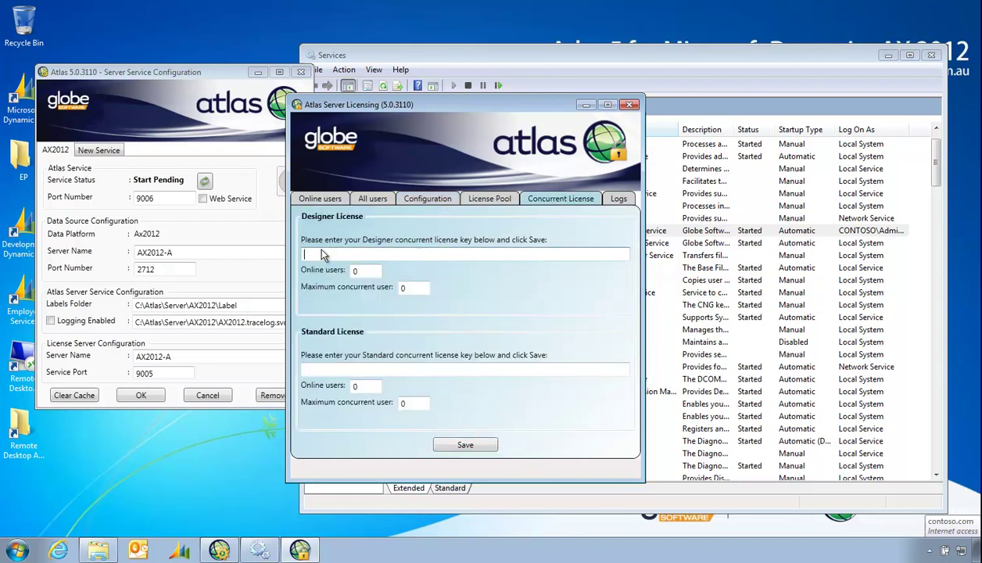
click(334, 369)
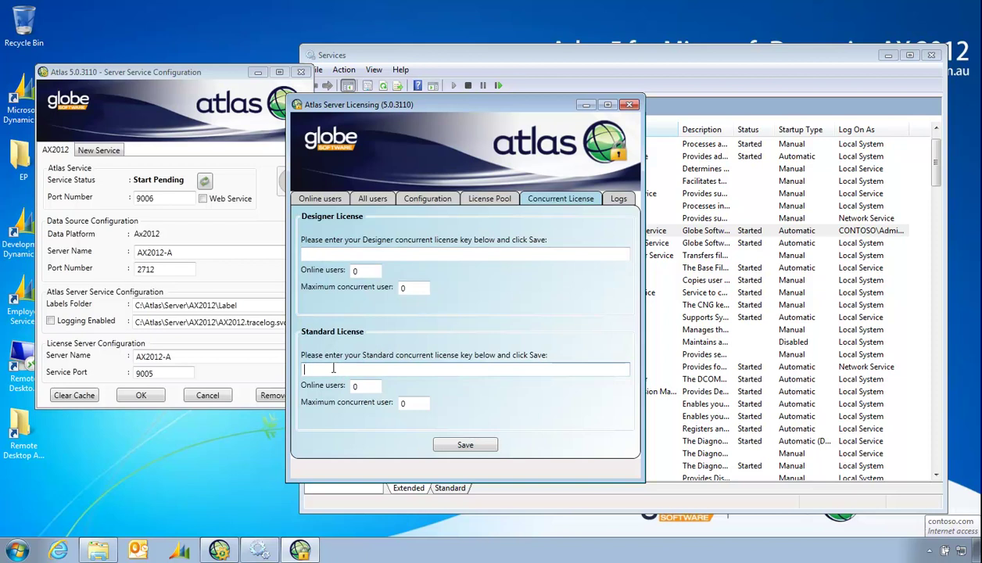
click(933, 55)
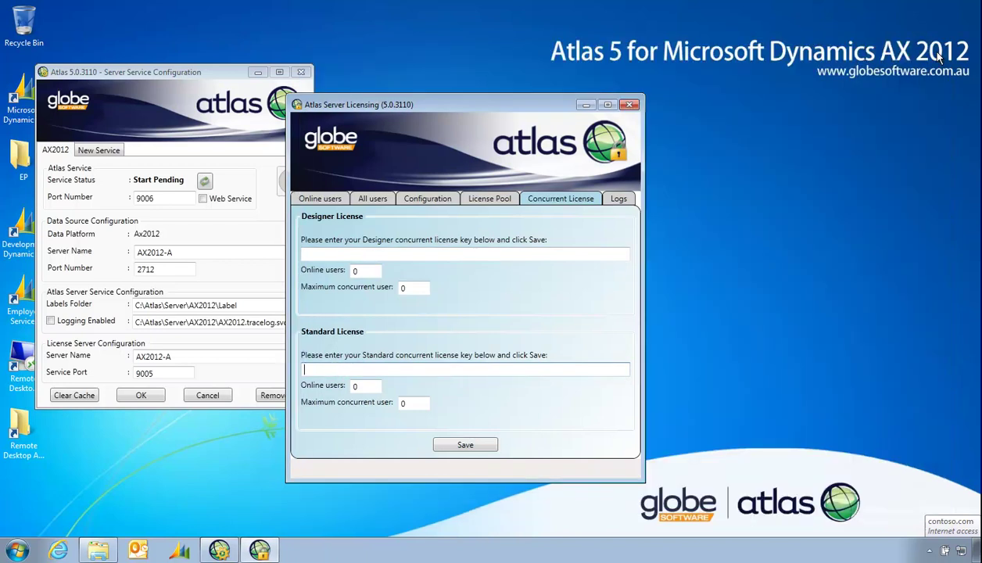
mouse_move(97, 540)
click(95, 522)
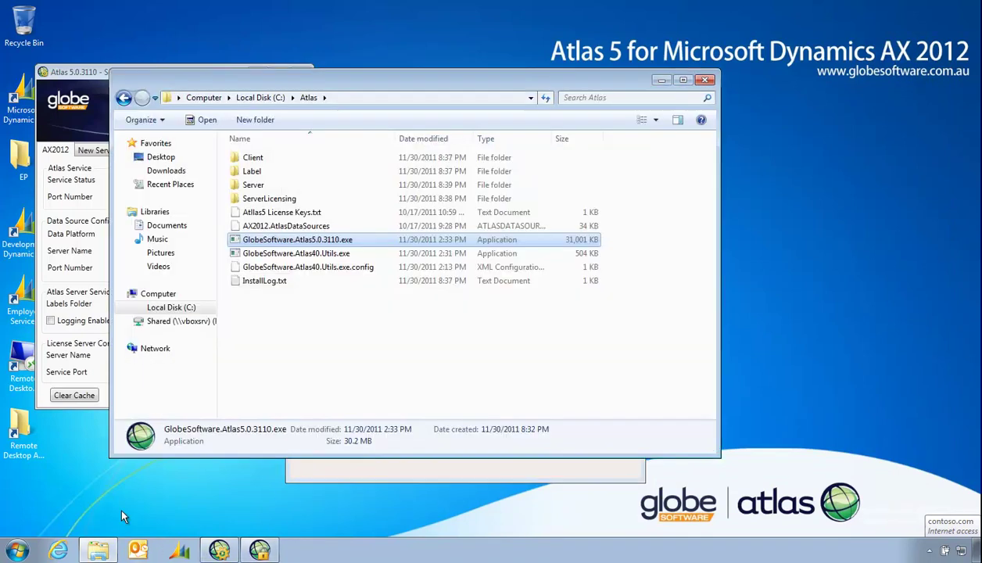
double_click(268, 213)
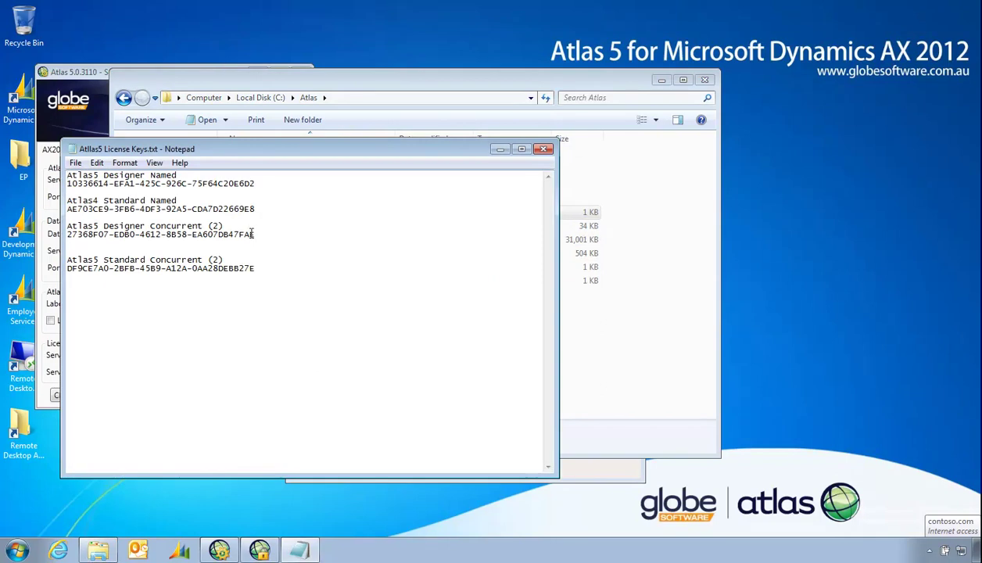
Copy the Designer concurrent license key from the file into the Designer field
drag(252, 234, 67, 234)
key(ctrl+c)
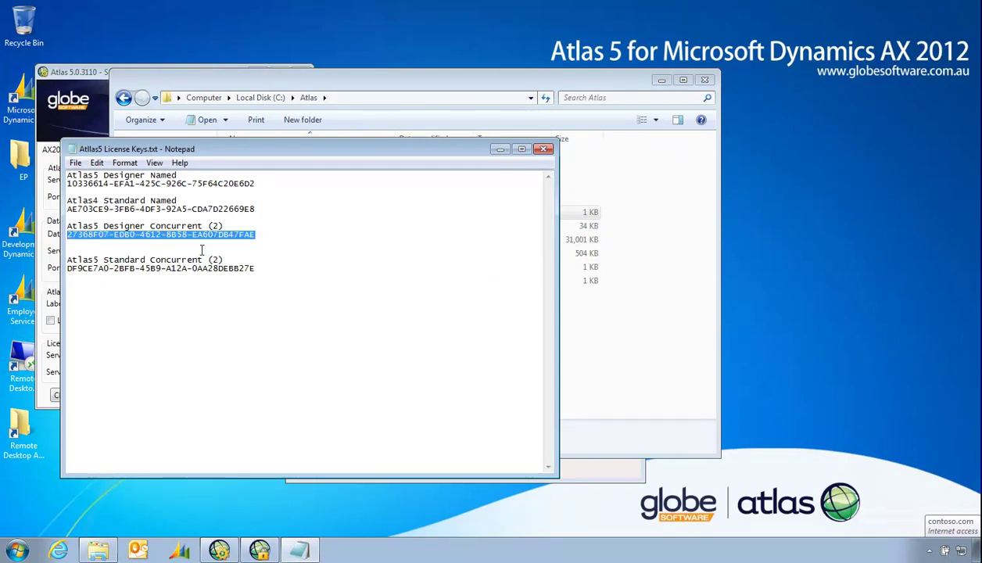
drag(449, 85, 604, 146)
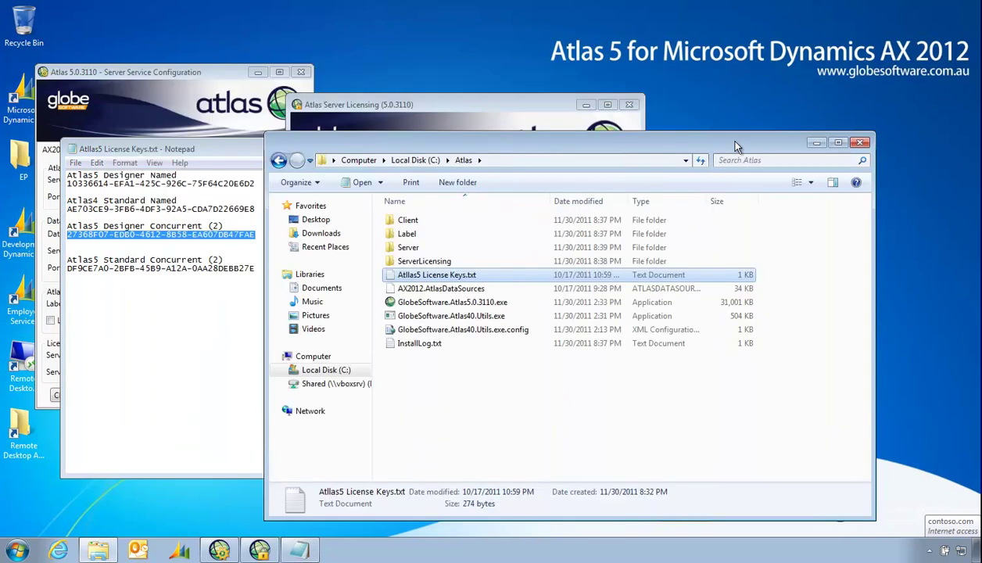
click(863, 143)
click(578, 198)
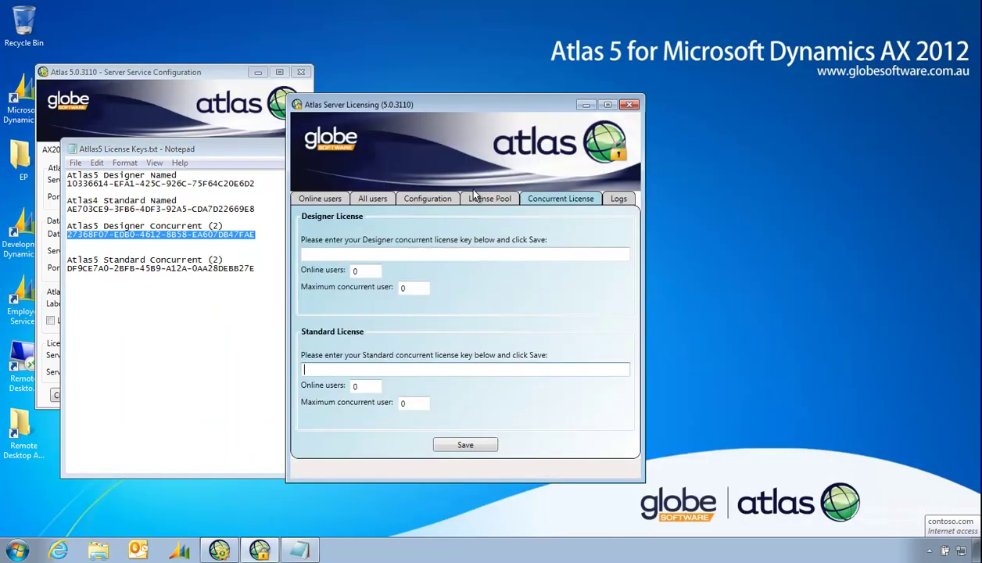
click(384, 254)
key(ctrl+v)
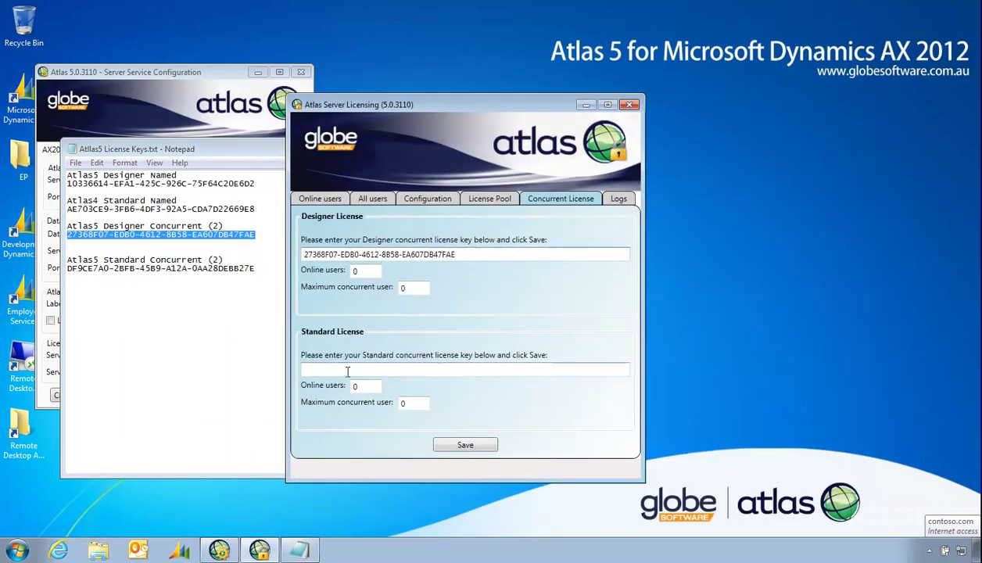
Paste the Standard concurrent license key, save both keys, and review the other licensing tabs
click(348, 373)
click(145, 257)
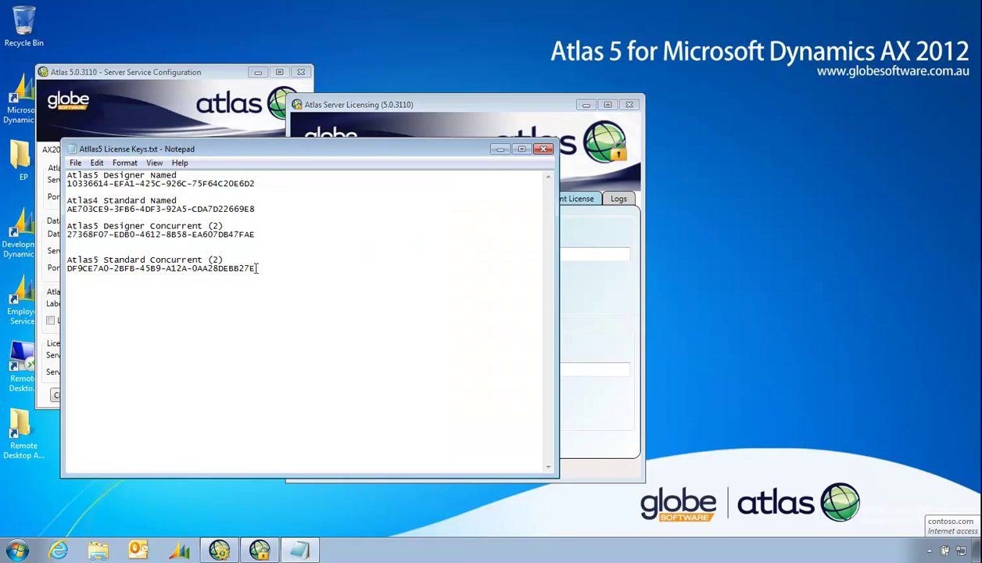
drag(255, 268, 68, 271)
key(ctrl+c)
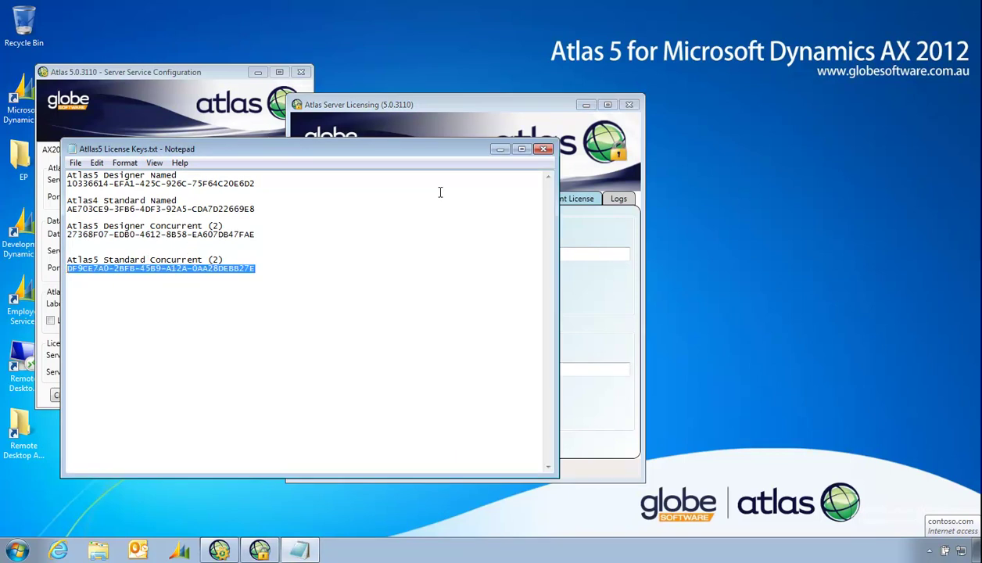
click(494, 94)
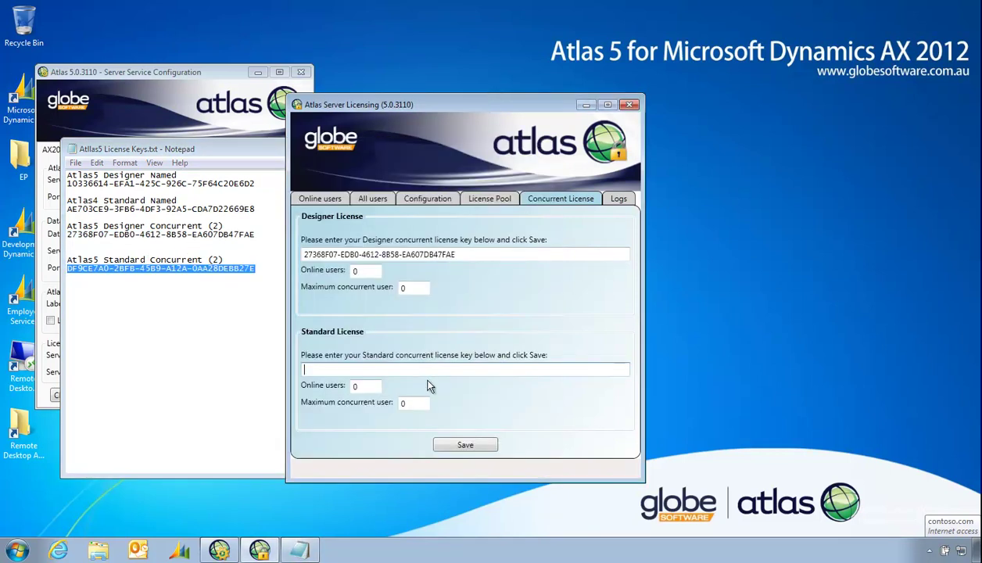
key(ctrl+v)
click(465, 445)
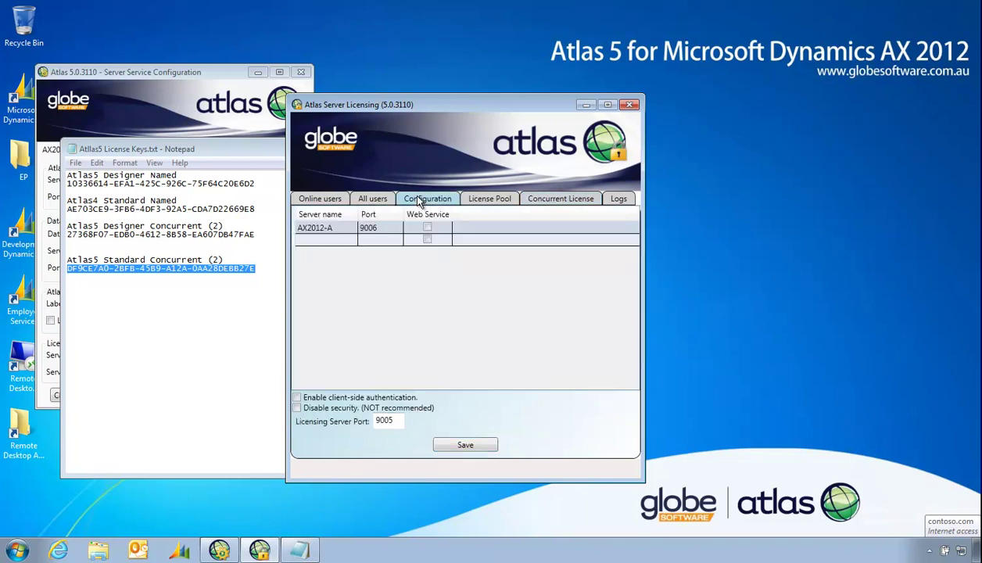
click(316, 195)
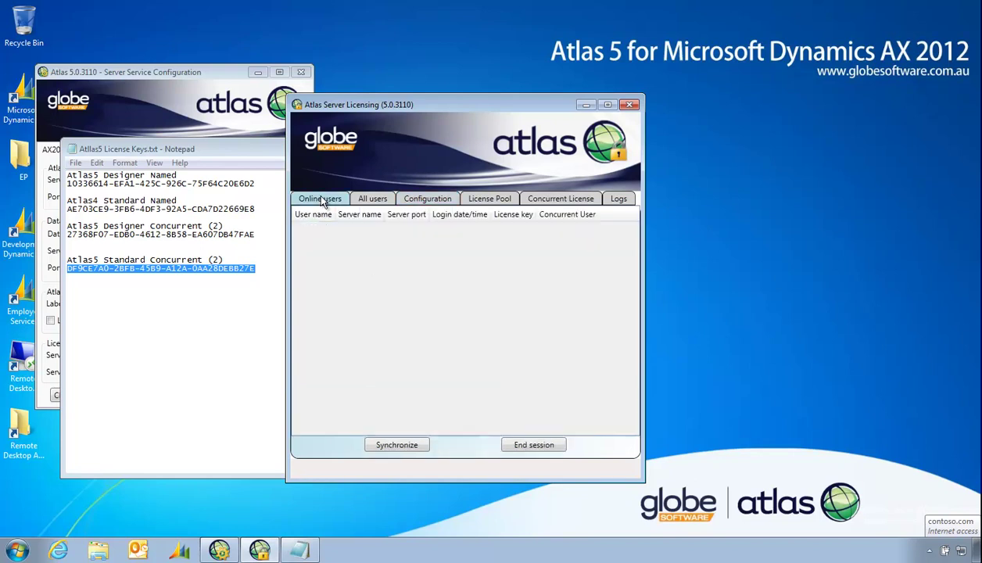
click(429, 198)
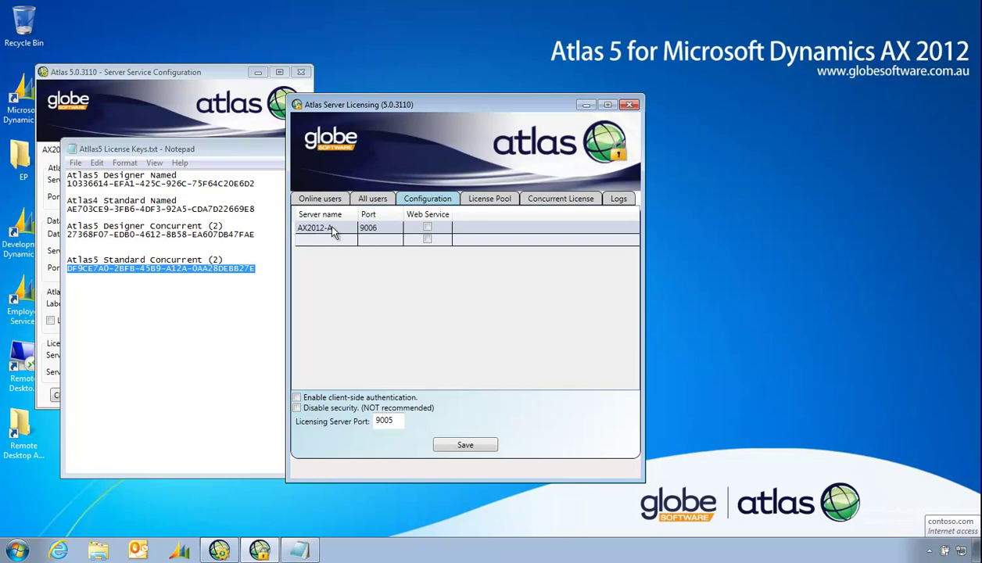
click(548, 199)
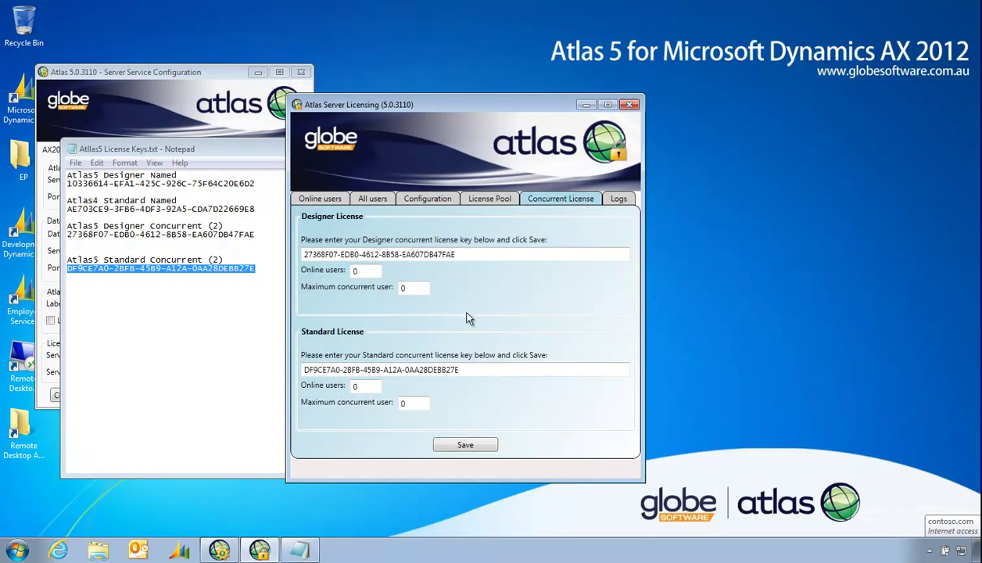
Close the licensing window, hide the other windows, and launch the Services manager
click(631, 105)
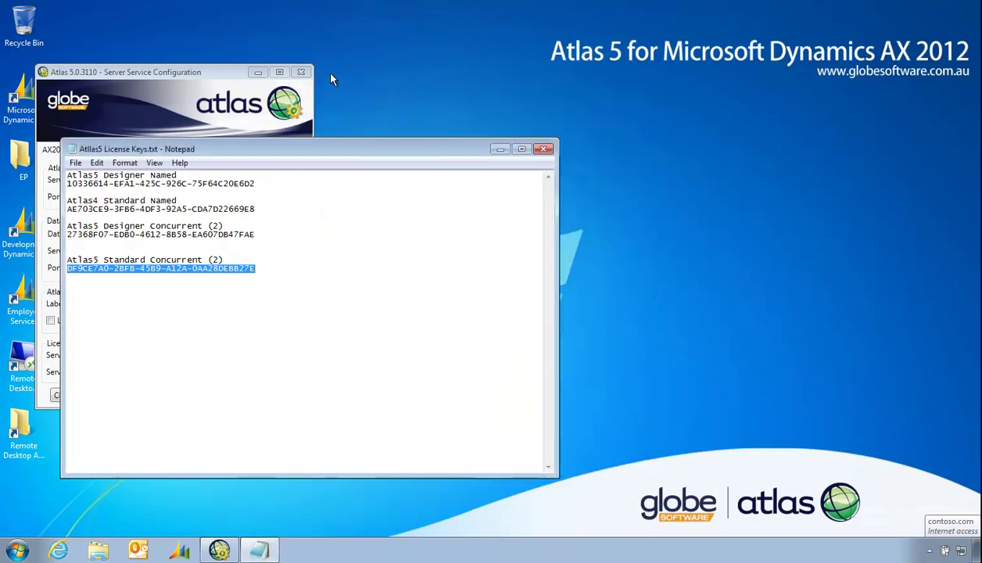
click(501, 150)
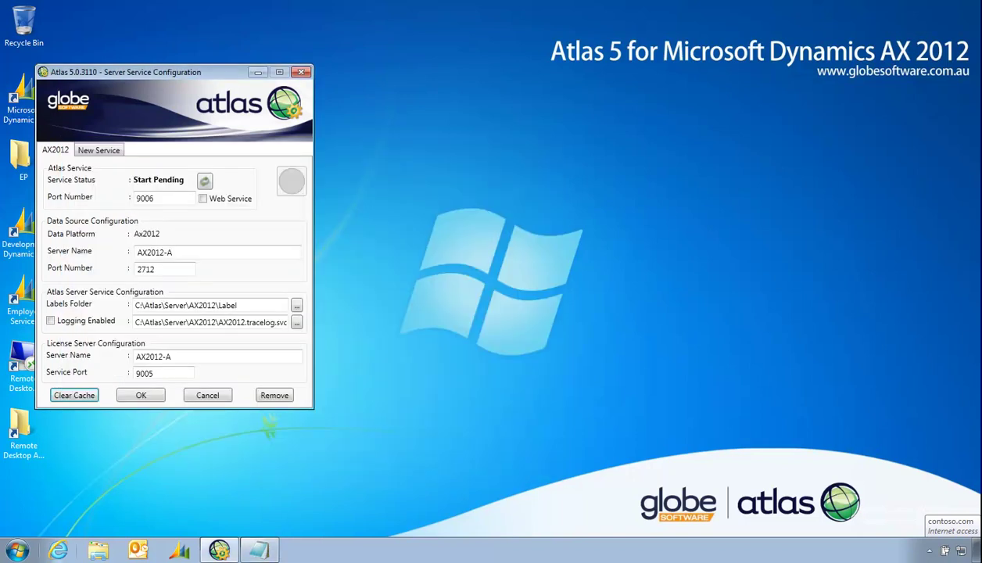
click(219, 552)
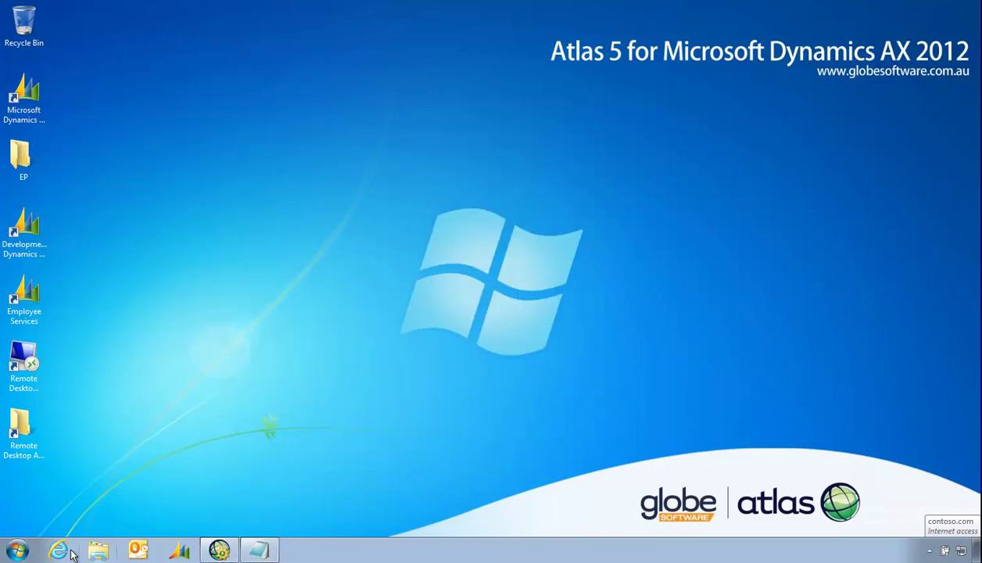
click(17, 552)
click(51, 296)
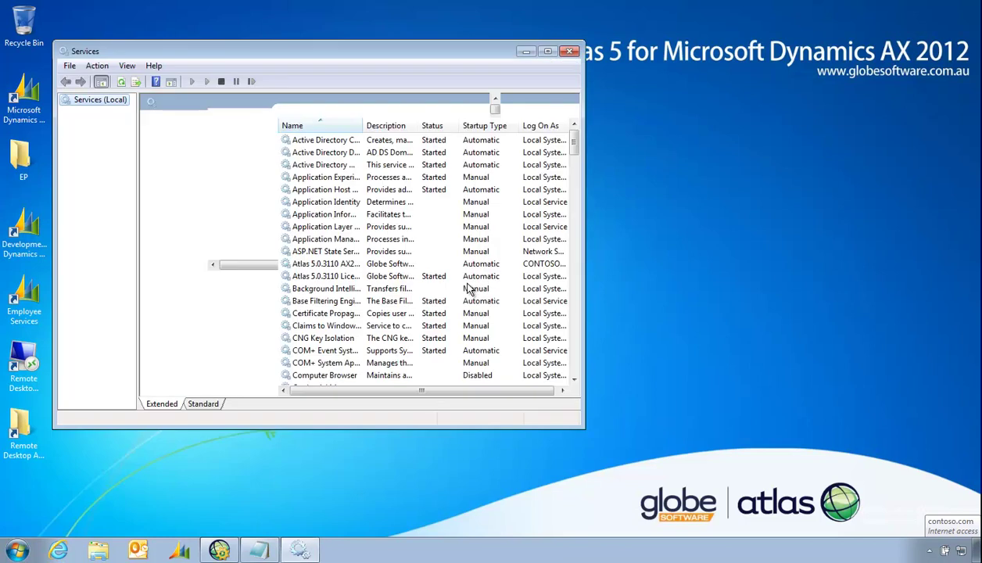
Restart the Atlas Licensing Server service, start the Atlas AX2012 service, then close Services
click(328, 279)
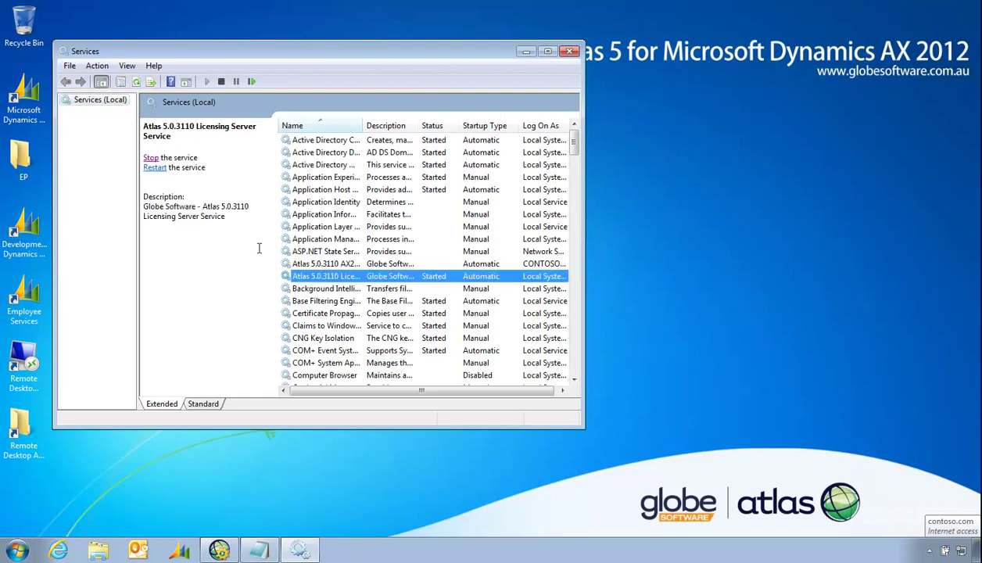
click(150, 158)
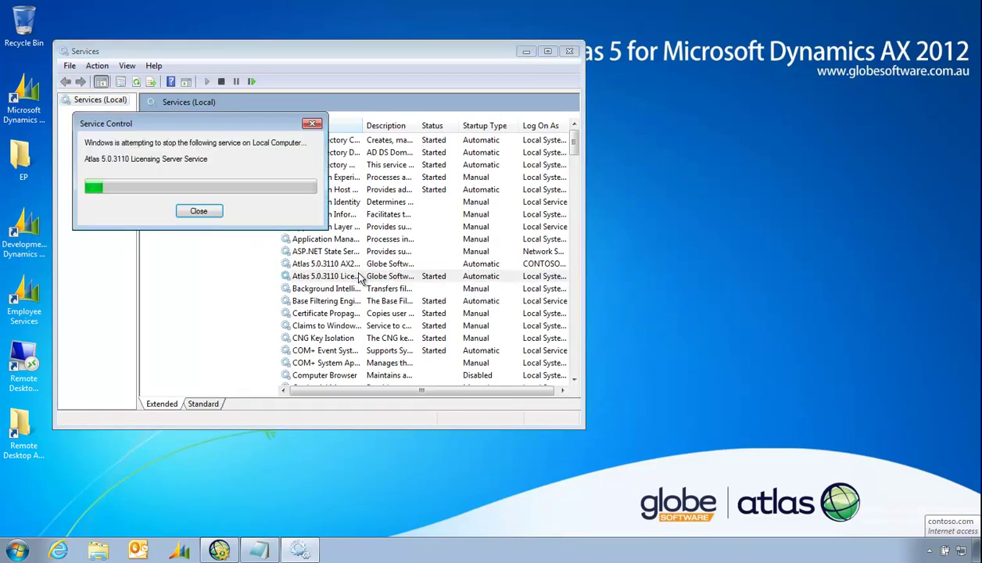
click(297, 267)
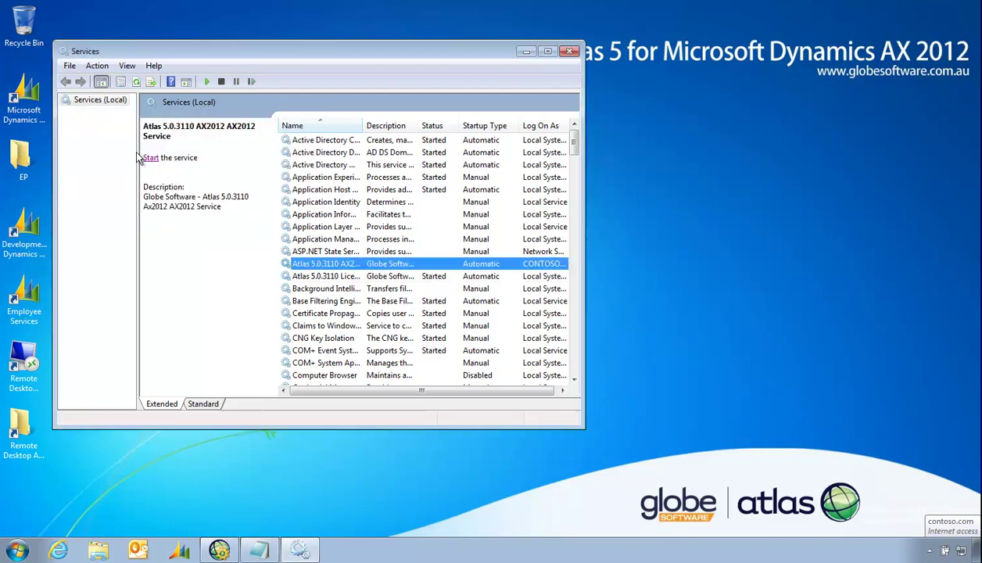
click(150, 158)
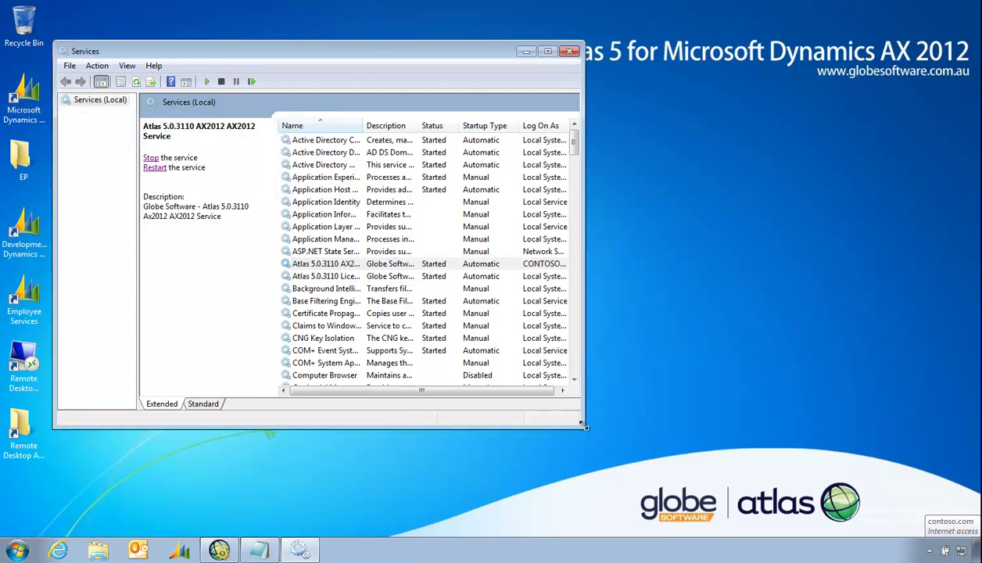
drag(584, 428, 728, 474)
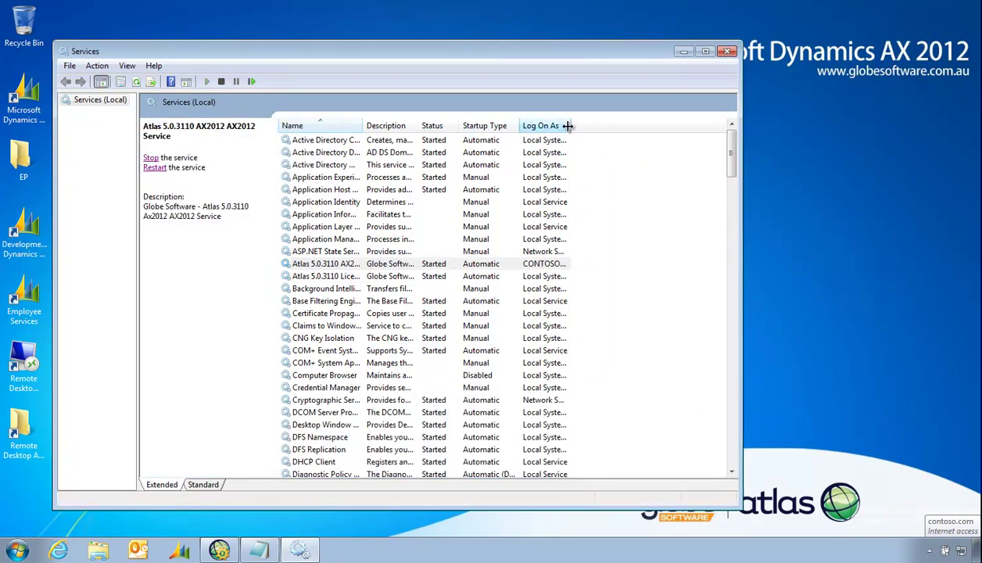
drag(569, 126, 597, 126)
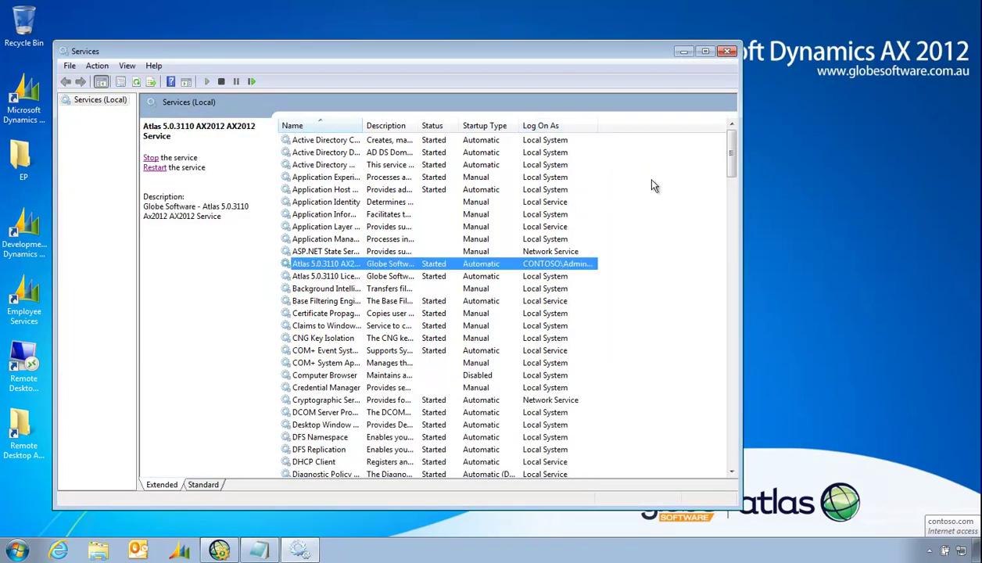
click(726, 52)
Launch Atlas 5.0 Login from the Globe Software - Atlas 5.0 Start menu folder
click(16, 550)
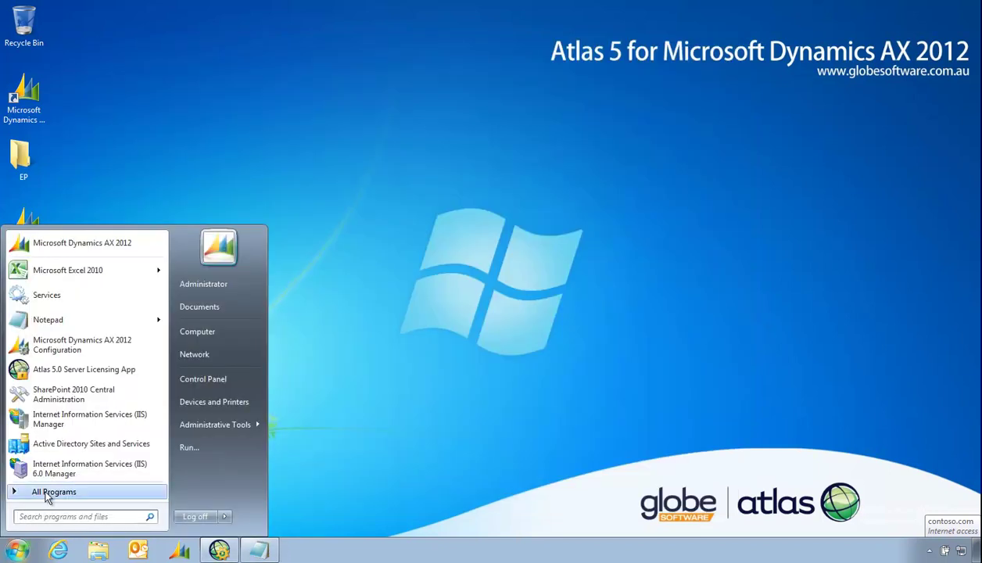
click(44, 494)
click(78, 363)
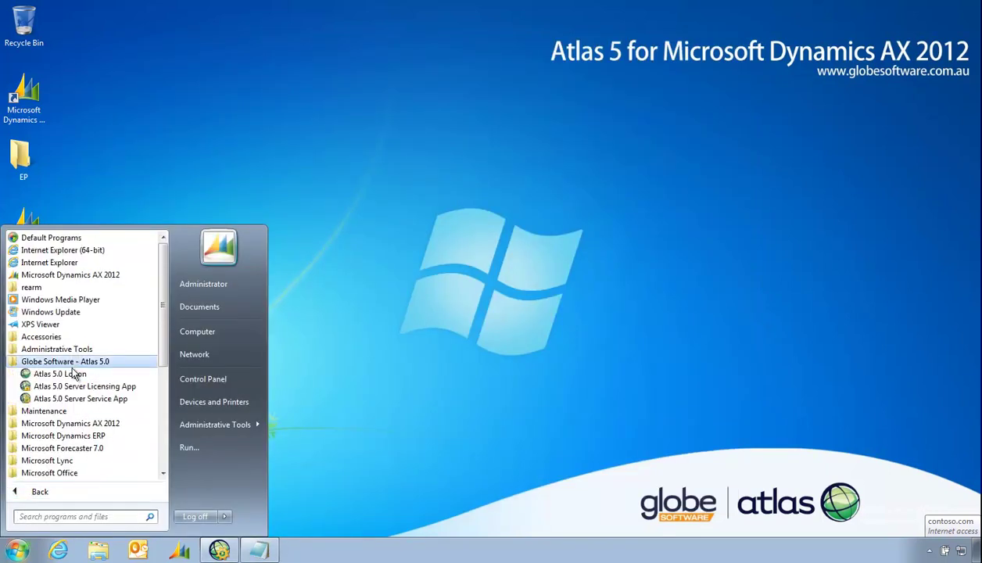
click(77, 374)
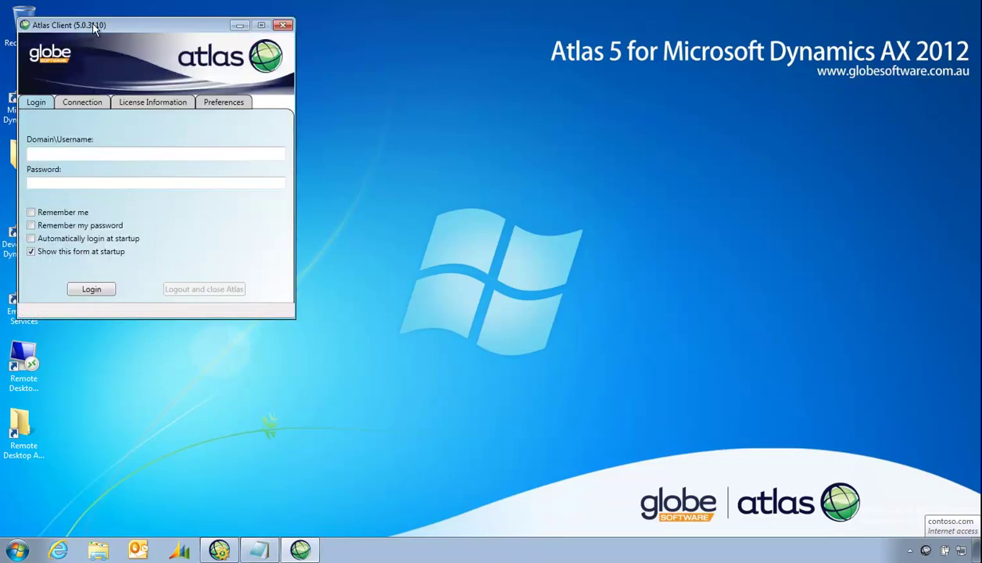
Open the localhost server connection's settings for editing
click(194, 166)
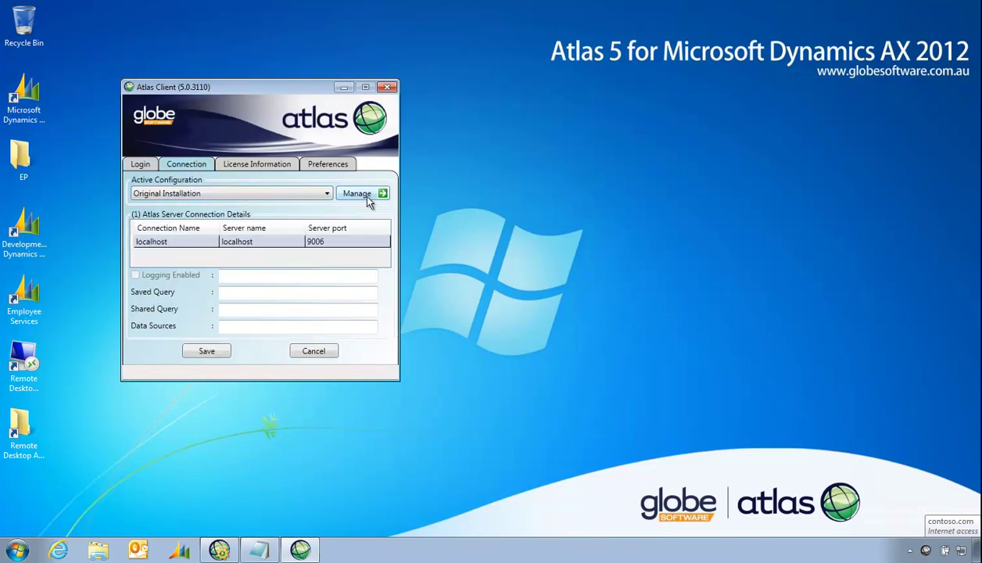
click(152, 241)
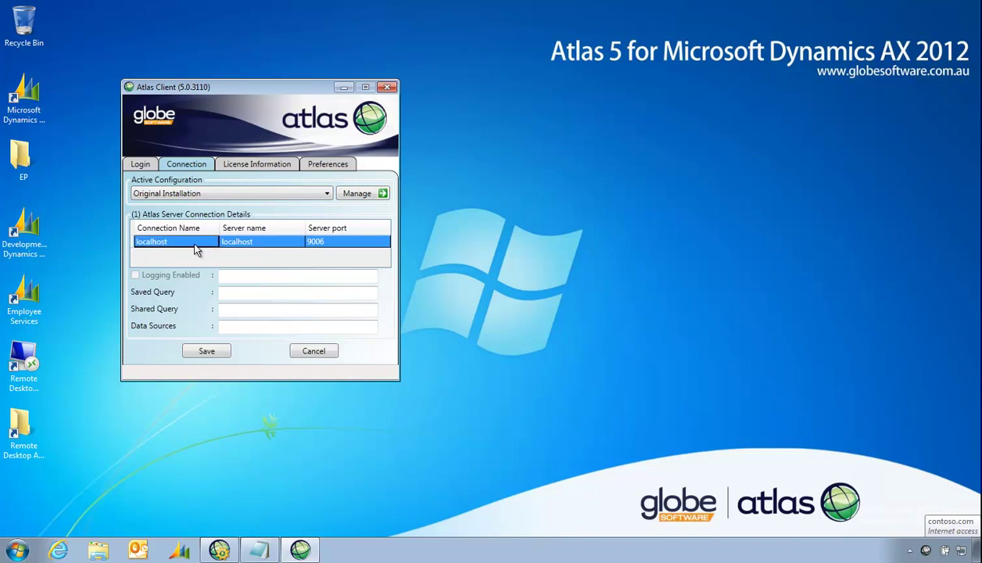
double_click(190, 245)
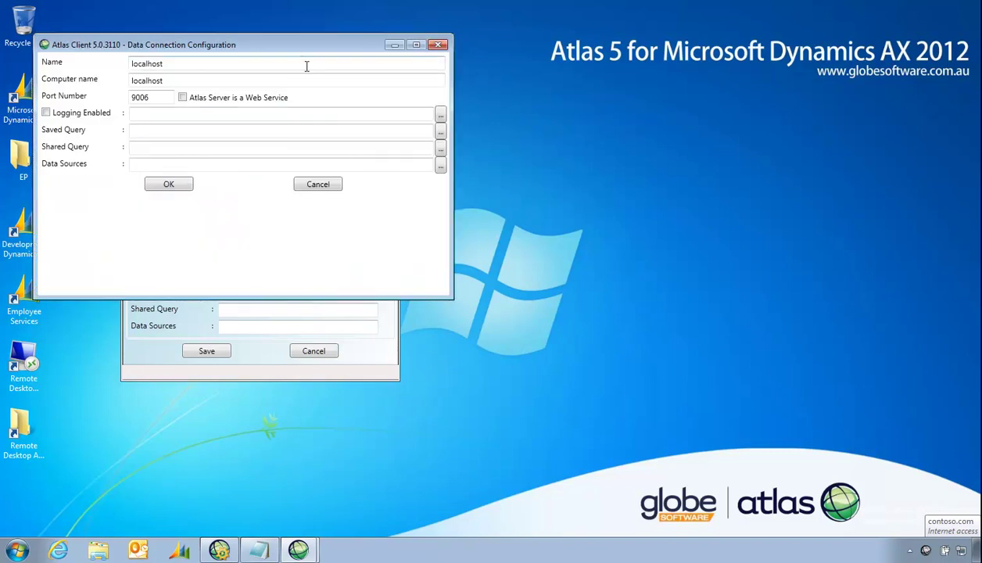
drag(301, 47, 617, 207)
Rename the connection to AX2012 and set computer name AX2012-A, keeping port 9006
drag(497, 229, 399, 229)
text(AX2012)
key(Tab)
text(AX2012)
key(Delete)
key(Delete)
key(Delete)
key(Delete)
key(Delete)
key(Delete)
key(Delete)
key(Delete)
key(Delete)
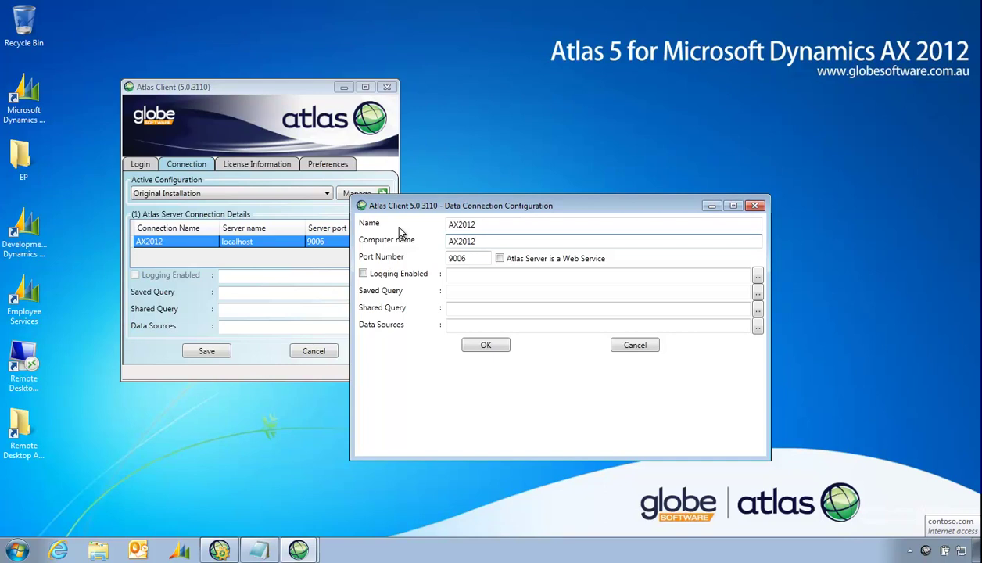
text(-A)
key(Tab)
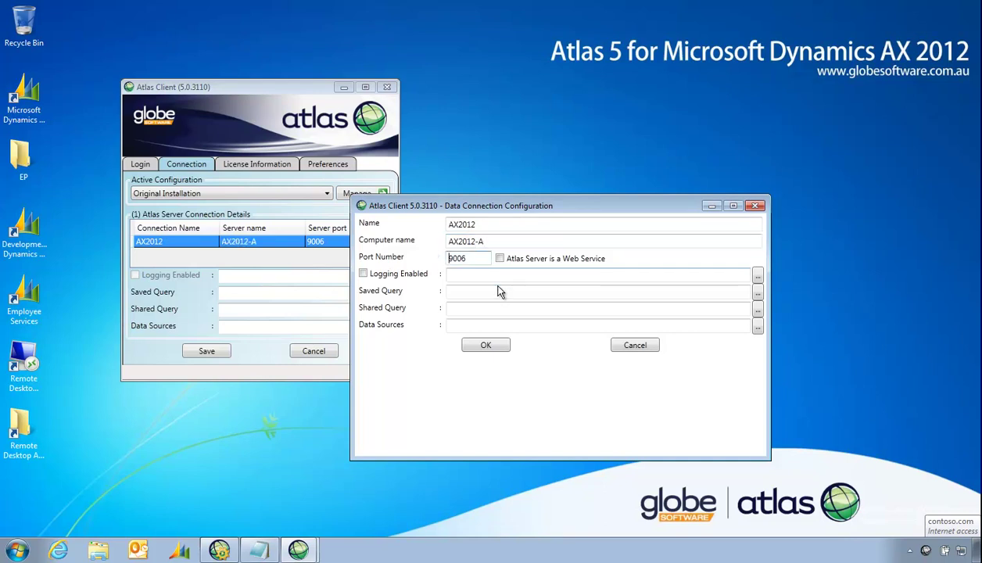
click(462, 292)
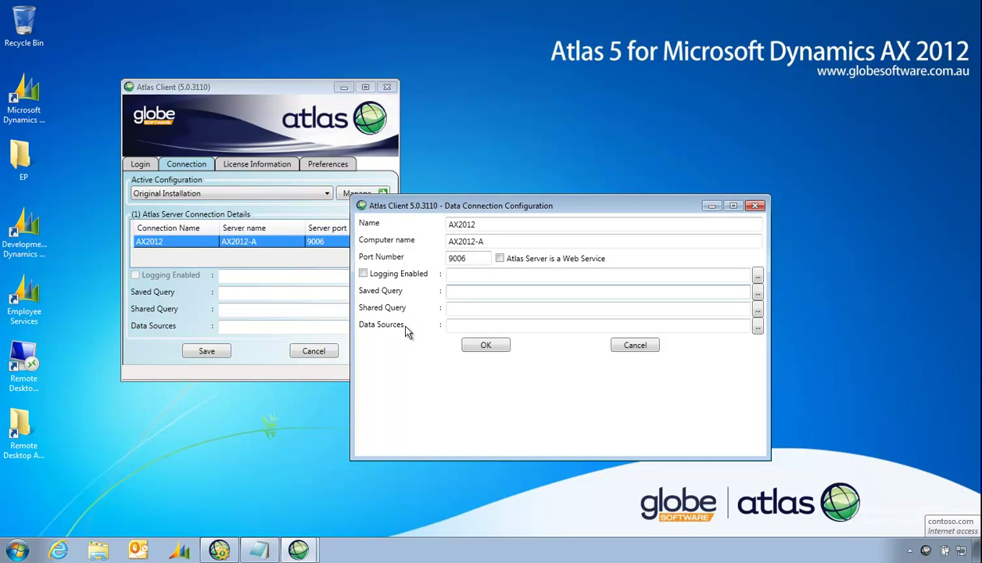
Create a Private folder under C:\Atlas and set it as the Saved Query path
click(759, 294)
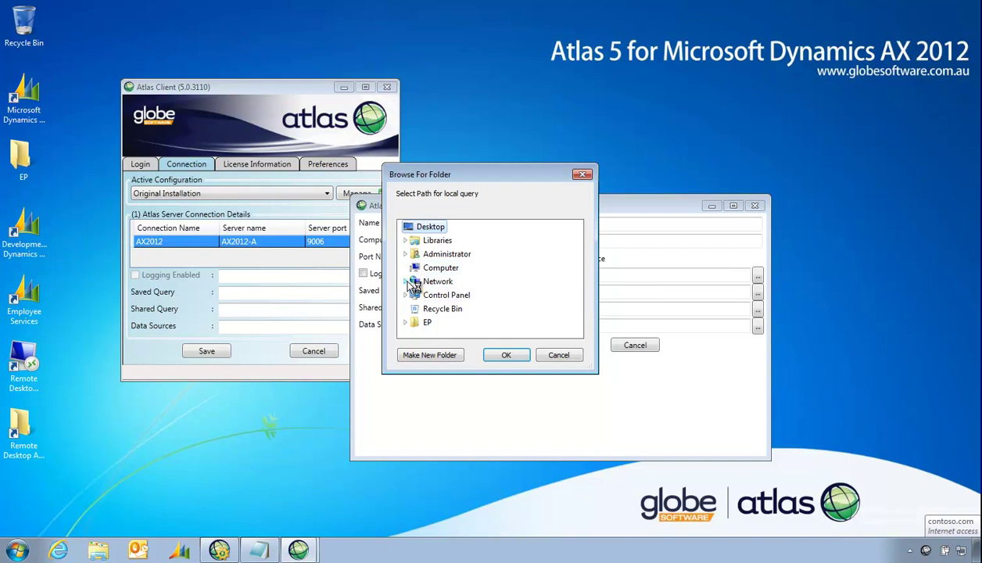
click(406, 268)
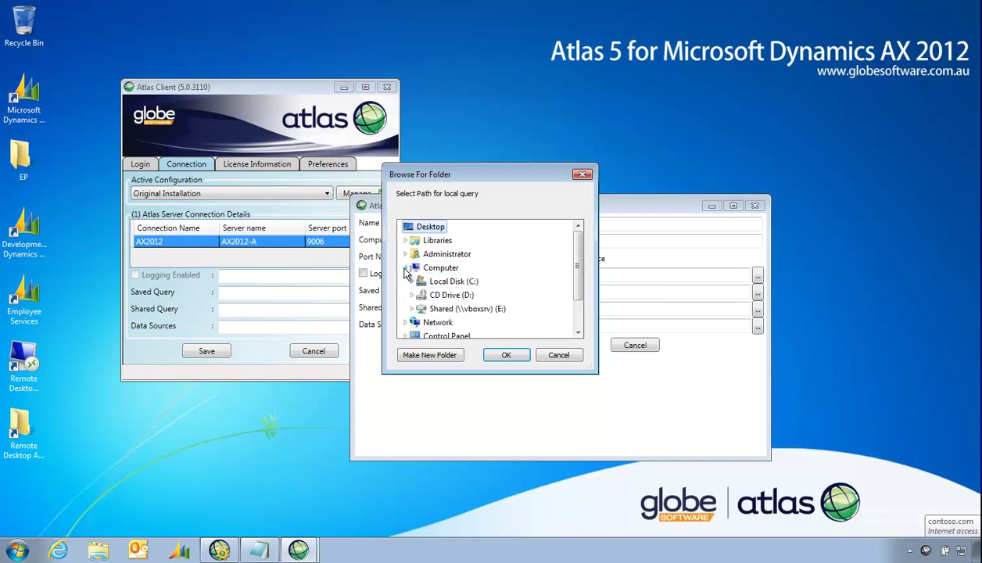
click(412, 281)
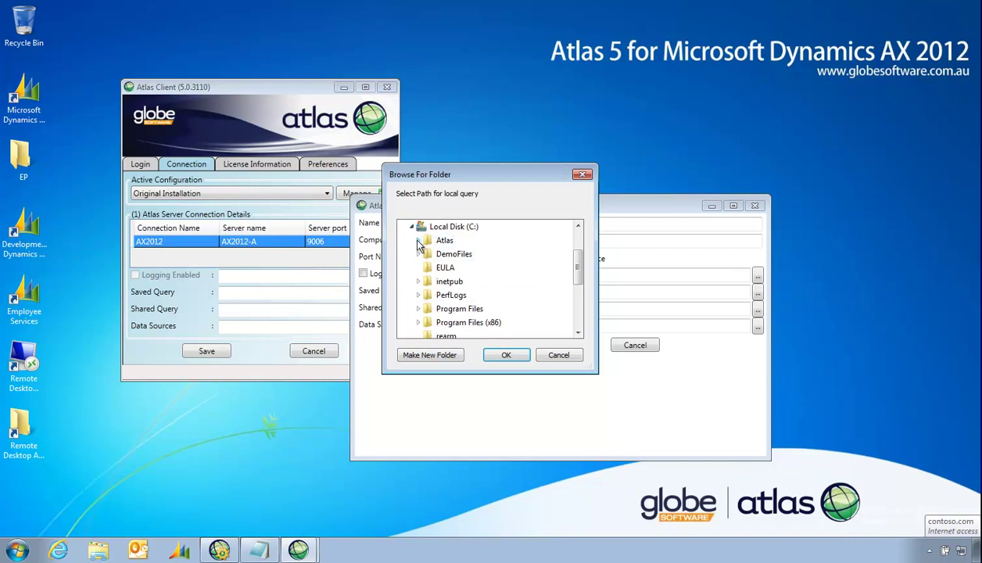
click(419, 241)
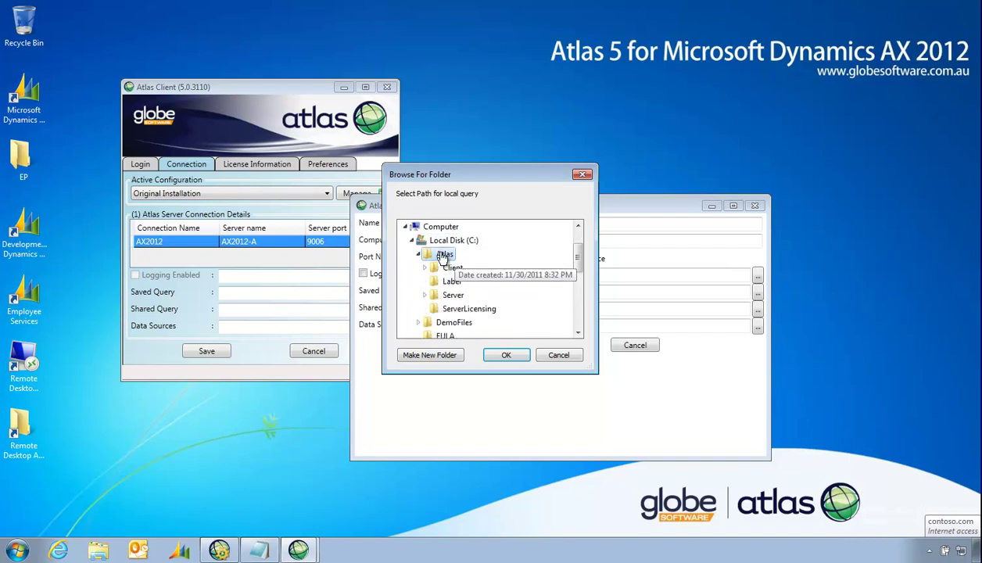
click(439, 356)
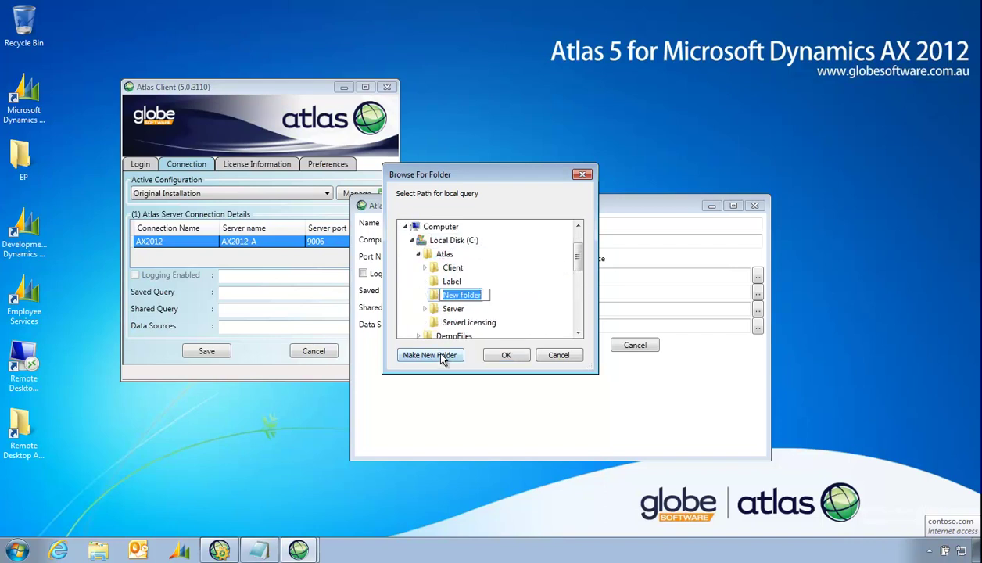
text(pR)
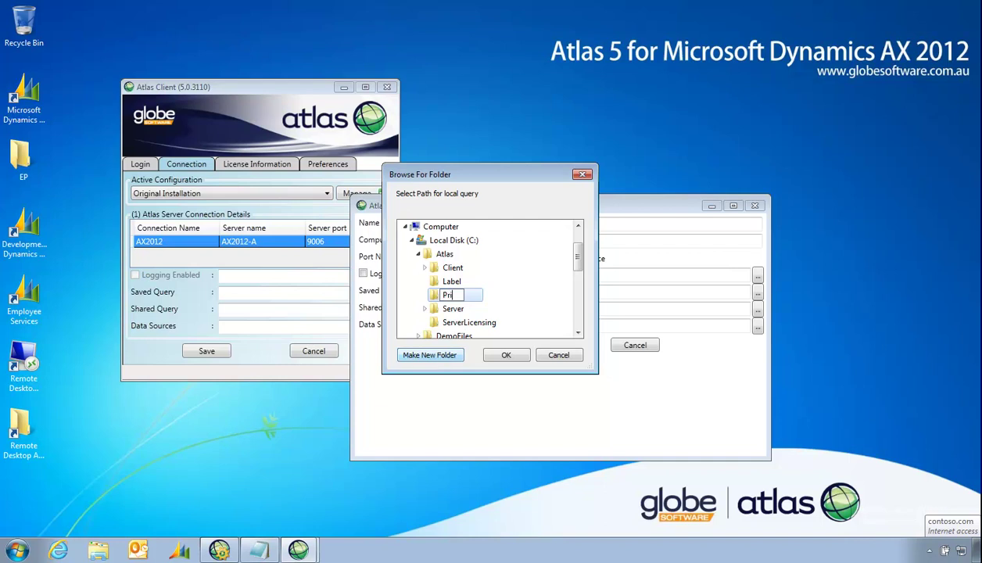
text(vate)
key(Escape)
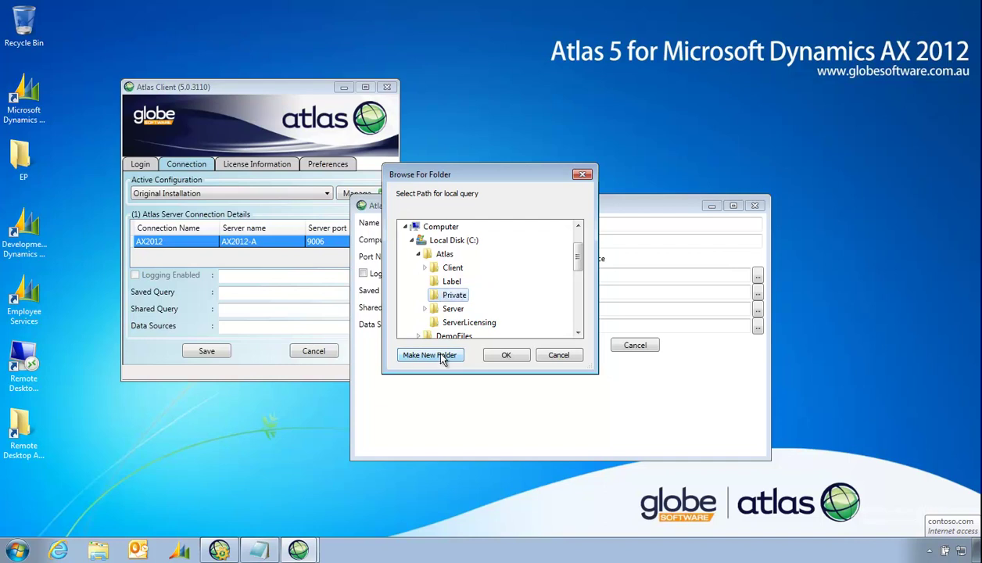
click(506, 357)
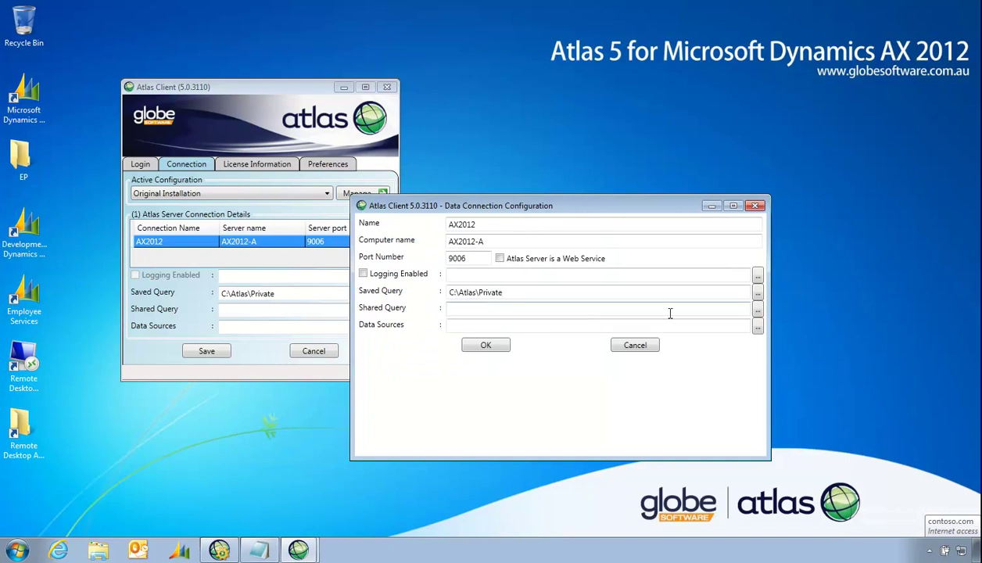
Create another new folder under C:\Atlas and set it as the Shared Query path
click(758, 310)
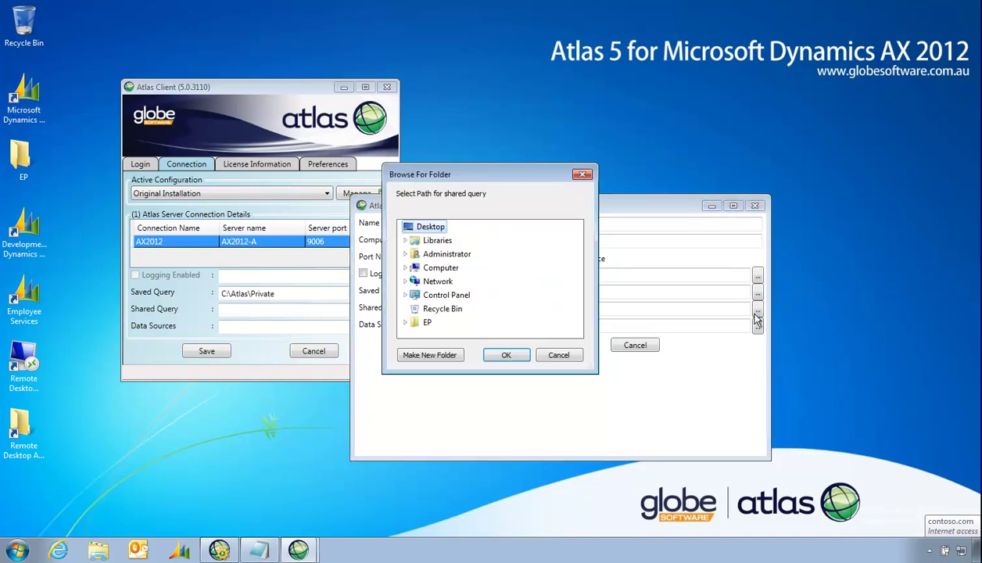
click(405, 267)
click(413, 283)
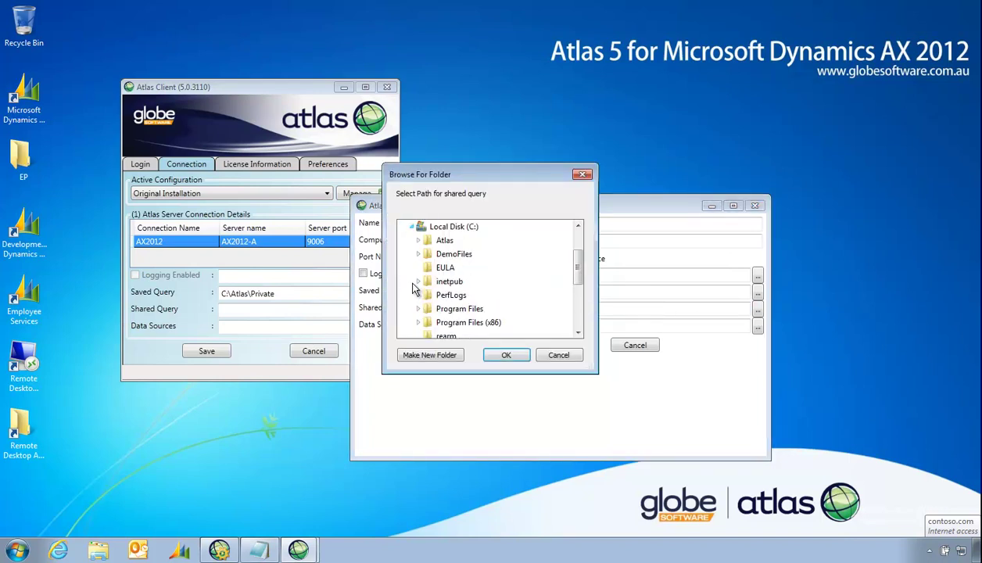
click(419, 243)
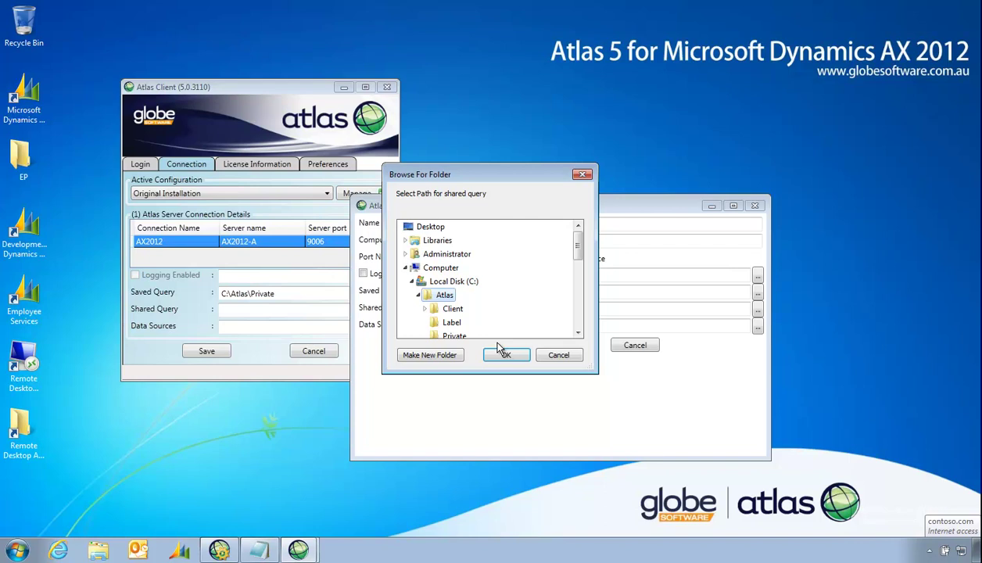
click(445, 356)
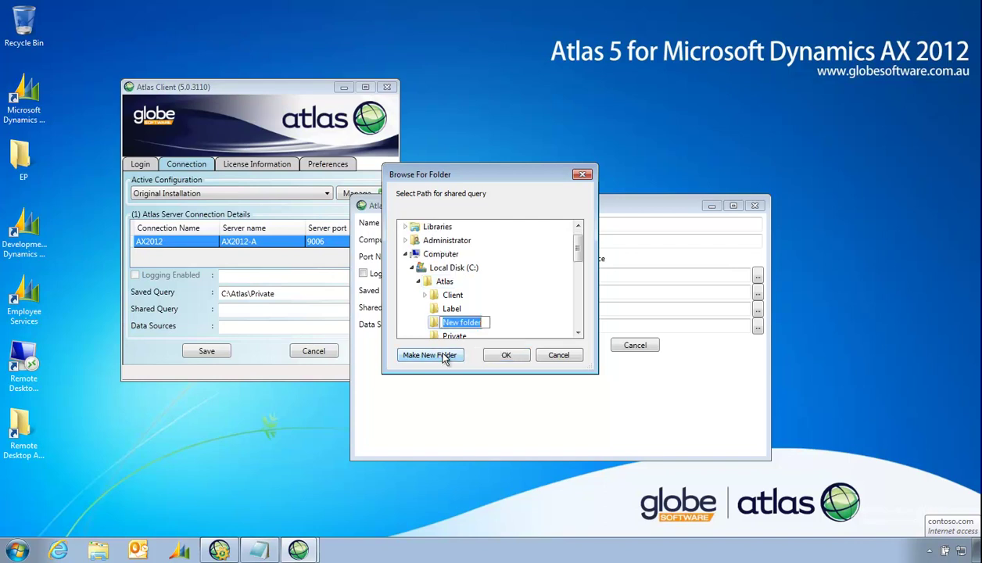
text(Shared)
click(503, 357)
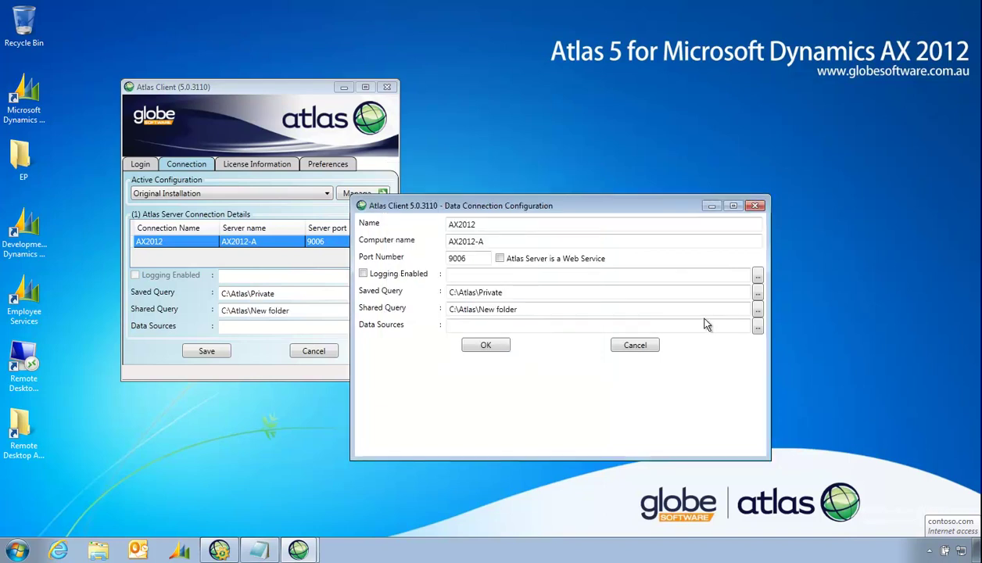
Load C:\Atlas\AX2012.AtlasDataSources as the data sources file and confirm the connection settings
click(757, 327)
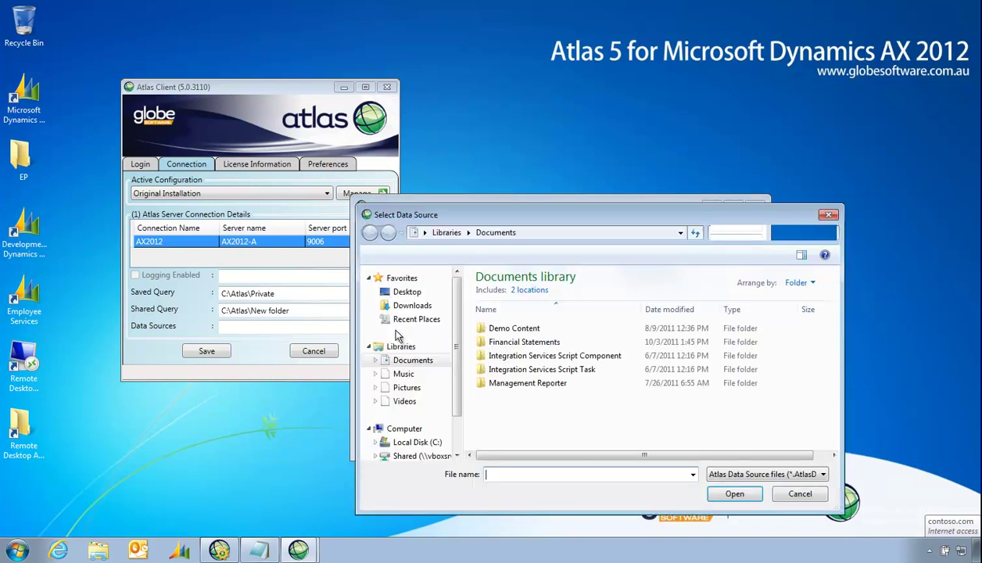
click(415, 442)
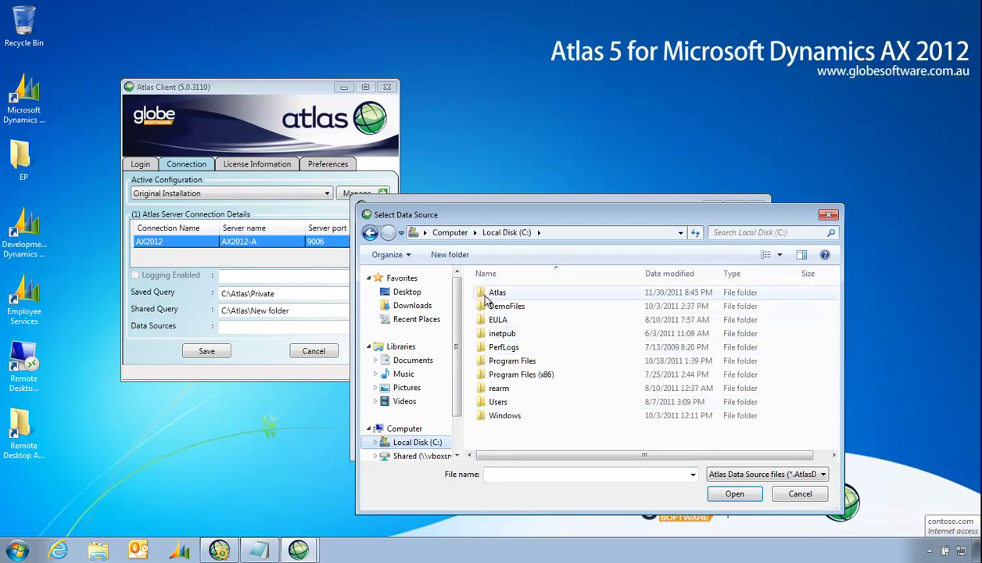
double_click(494, 293)
click(500, 374)
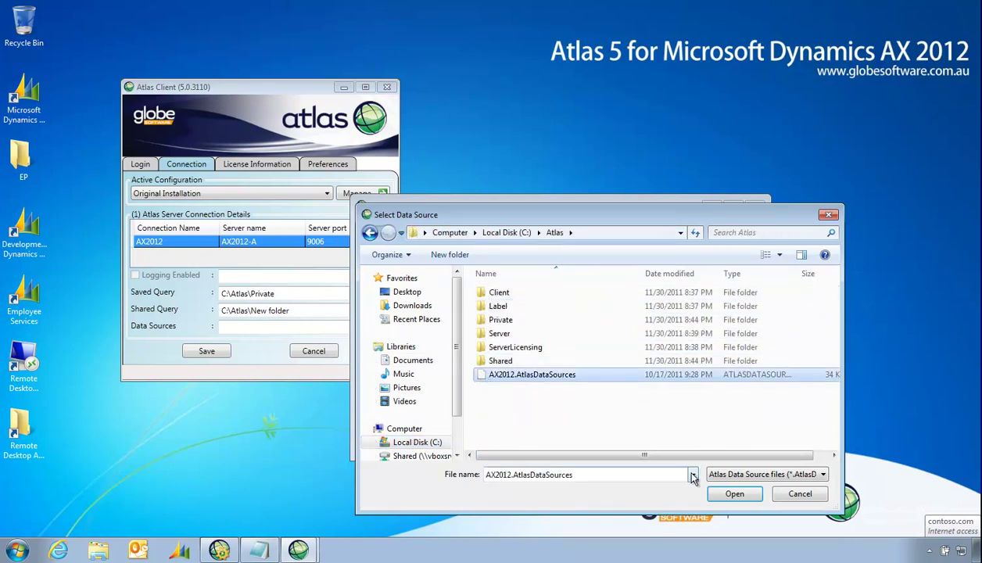
click(735, 493)
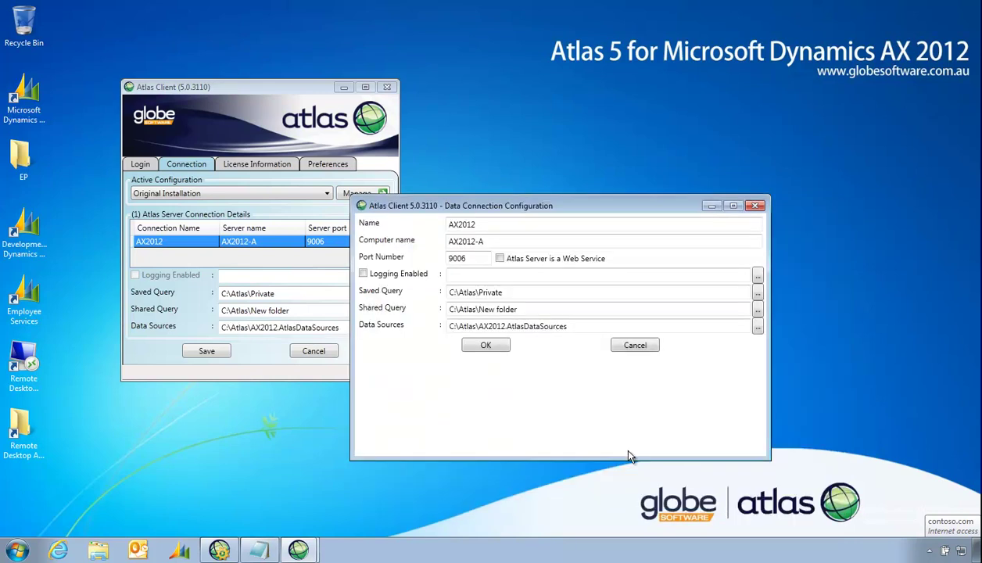
click(486, 350)
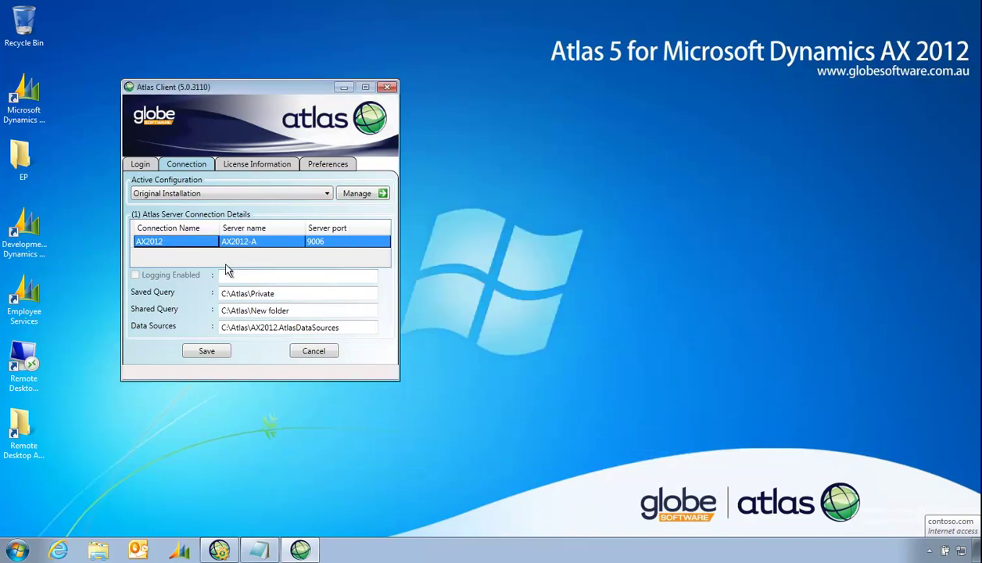
Save the connection, restart the client and log in as the domain Administrator with remembered credentials
click(204, 351)
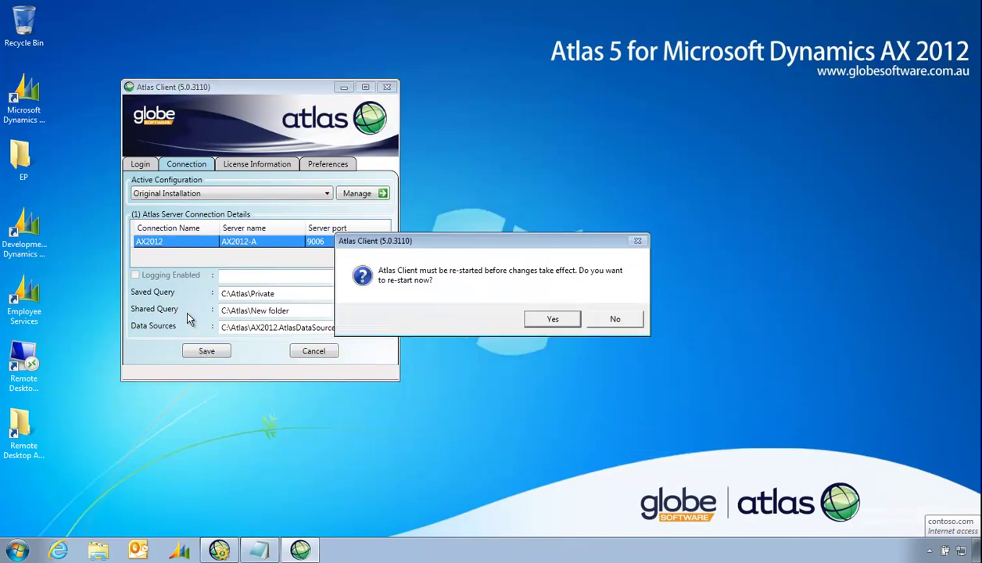
click(547, 319)
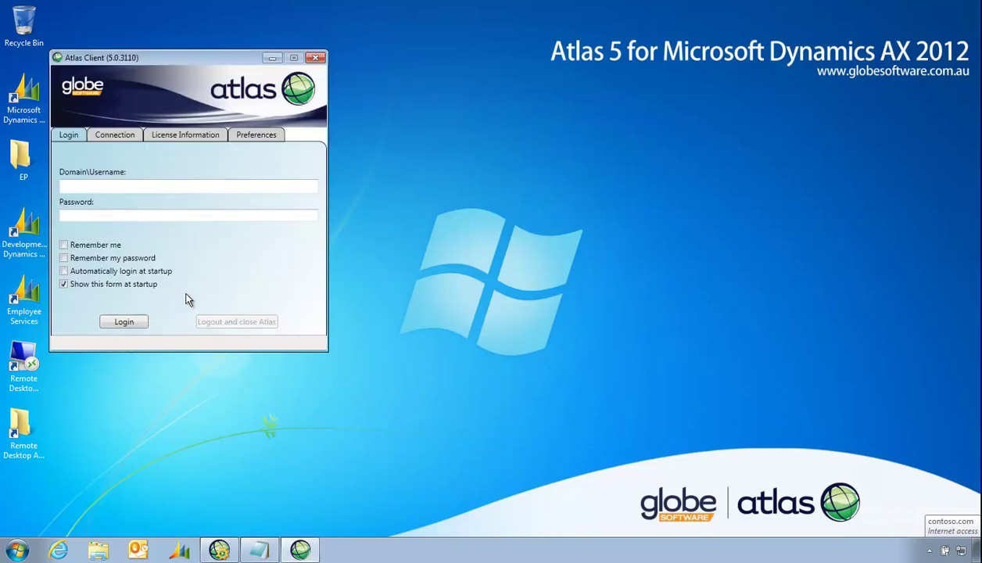
click(96, 187)
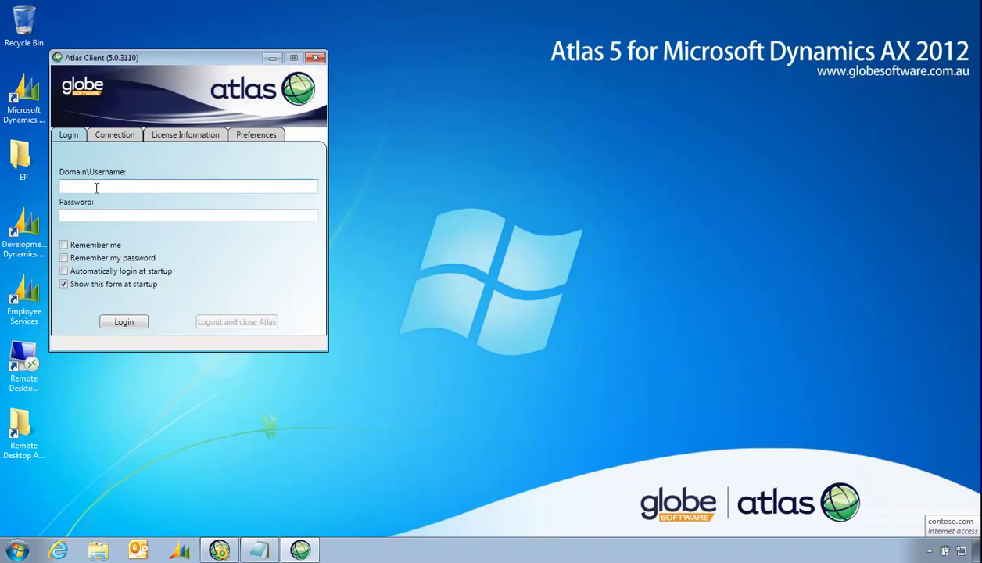
text(con)
key(BackSpace)
key(BackSpace)
key(BackSpace)
text(COB)
text(TOSO)
text(\Administrat)
text(or)
key(Tab)
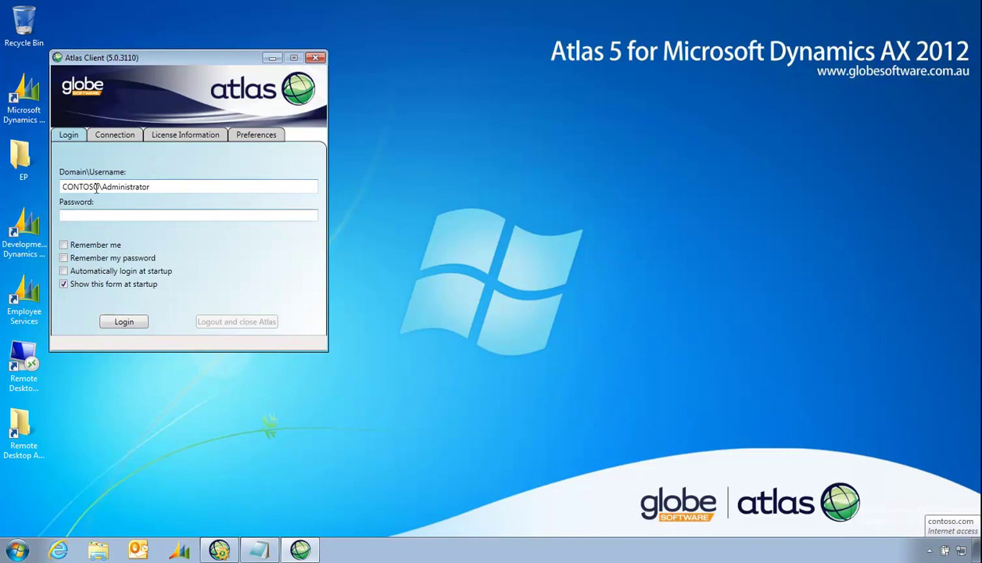
text(pass@word)
click(83, 244)
click(85, 258)
click(131, 321)
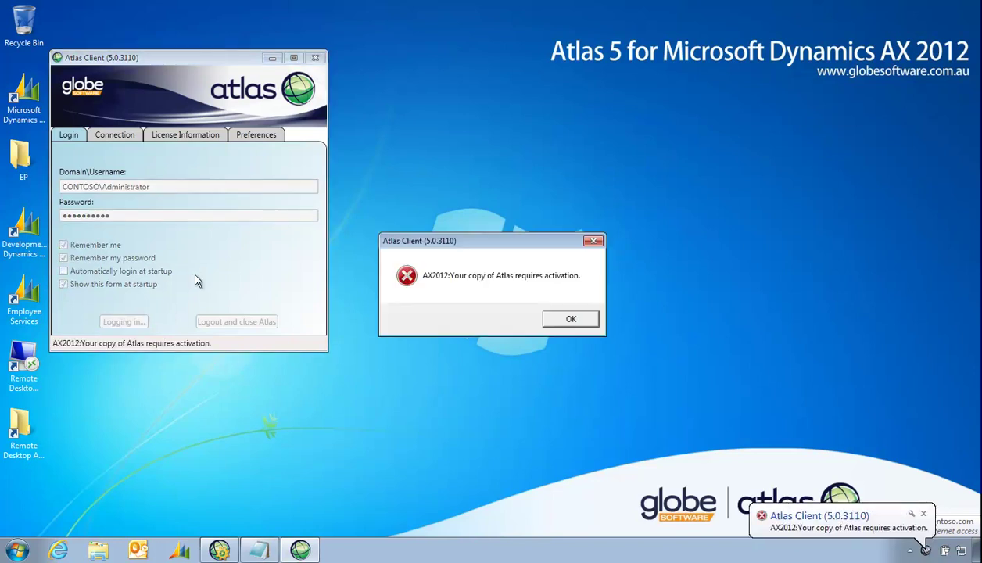
Dismiss the activation error and fill in the first name, last name and e-mail address
click(569, 319)
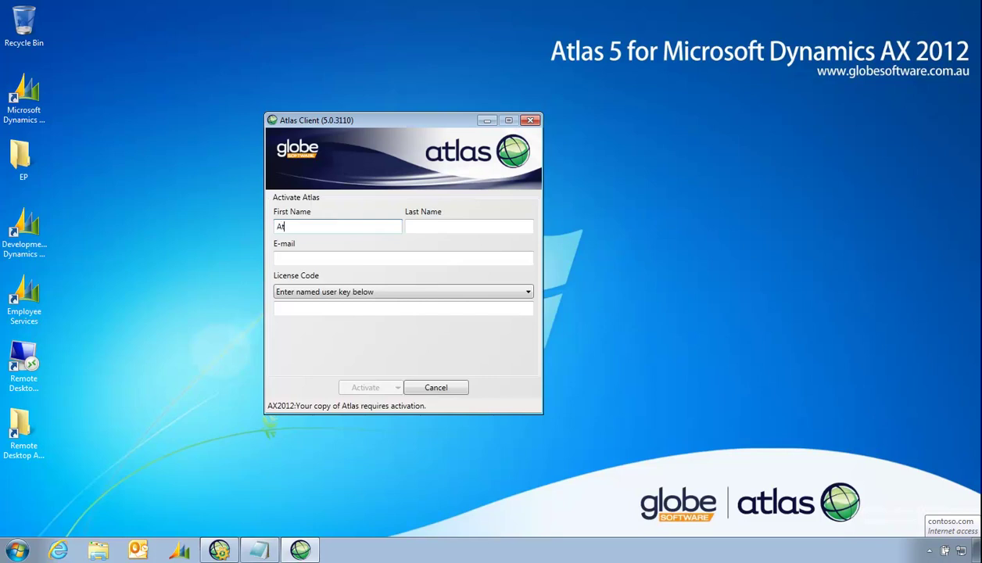
text(las5)
key(Tab)
text(YouTube Demo)
key(Tab)
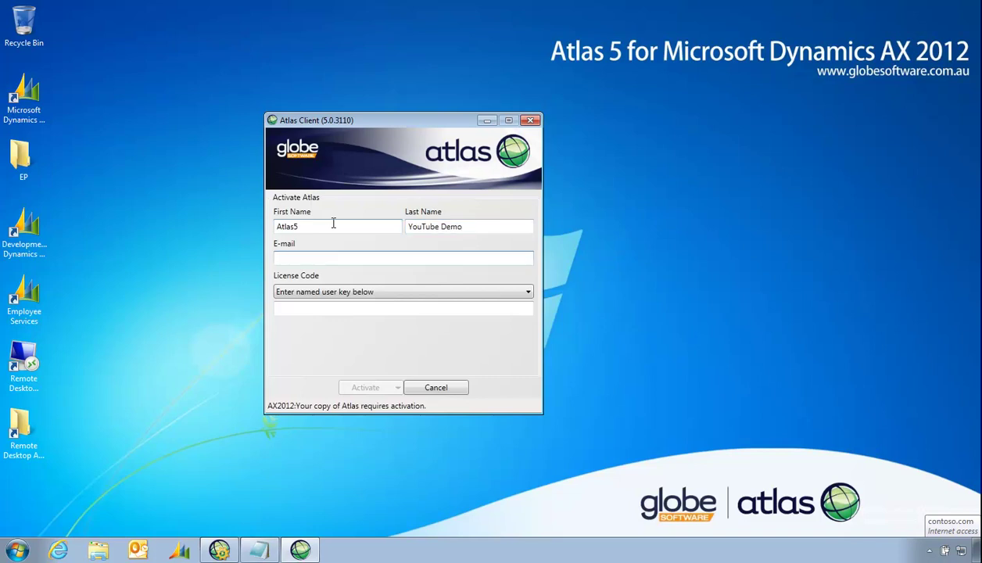
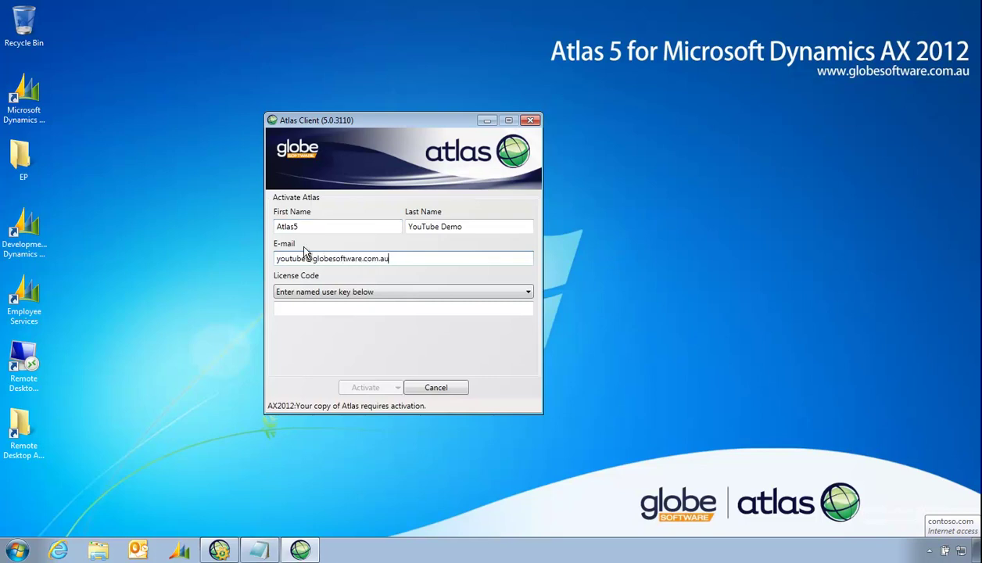
Set License Code to 'Enter named user key below'
click(329, 312)
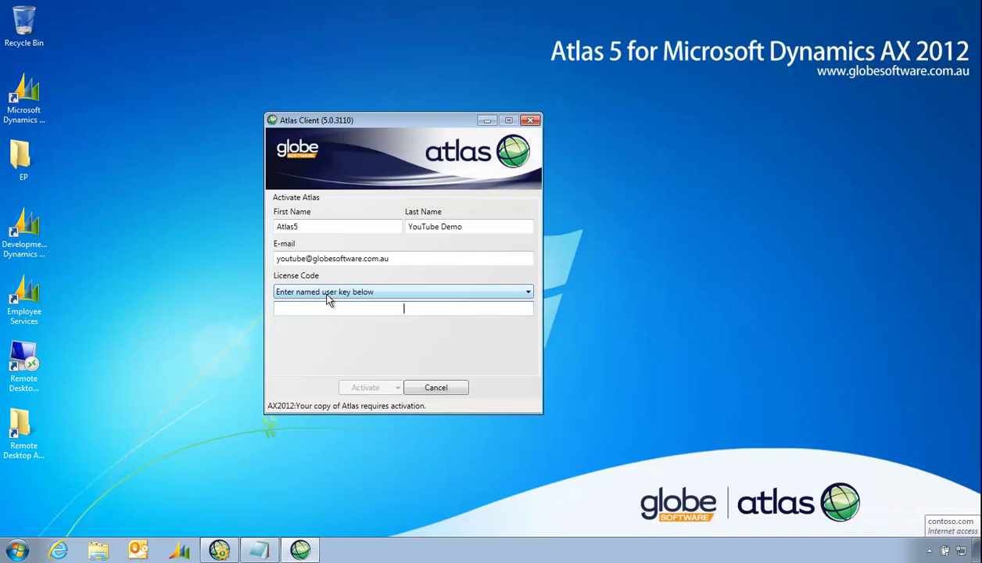
click(336, 292)
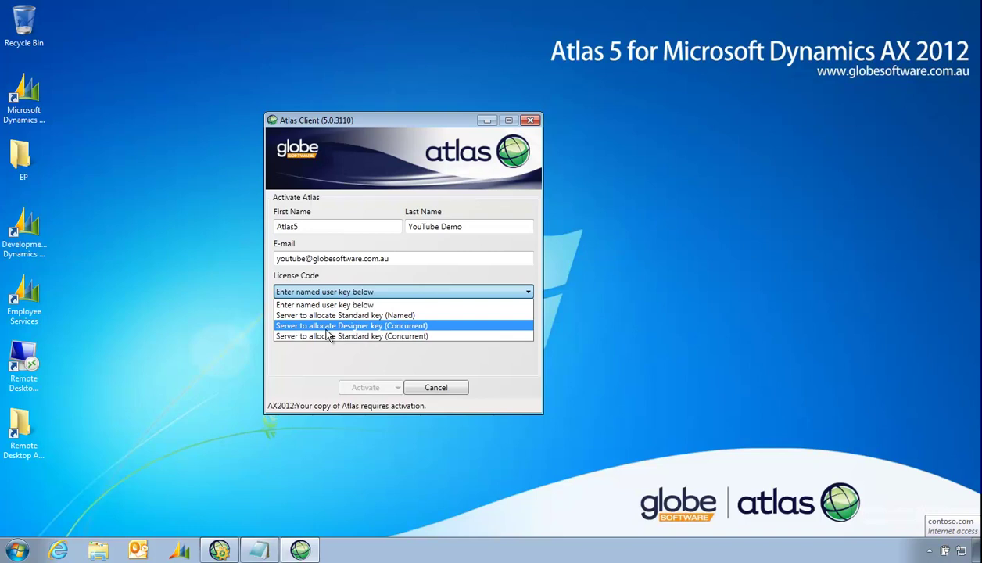
click(324, 305)
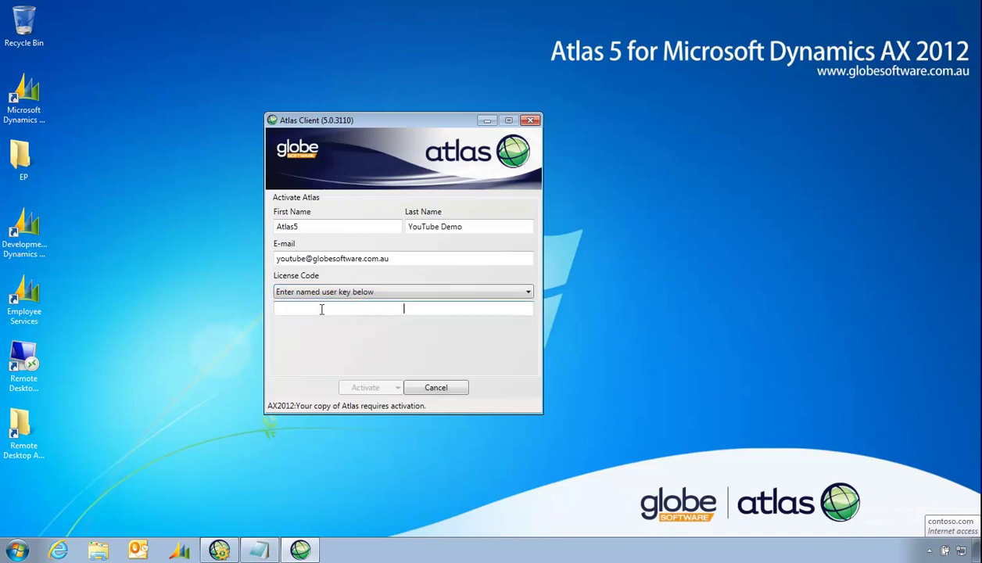
Paste the Atlas5 Designer Named licence key from Notepad into the form and activate Atlas
click(258, 550)
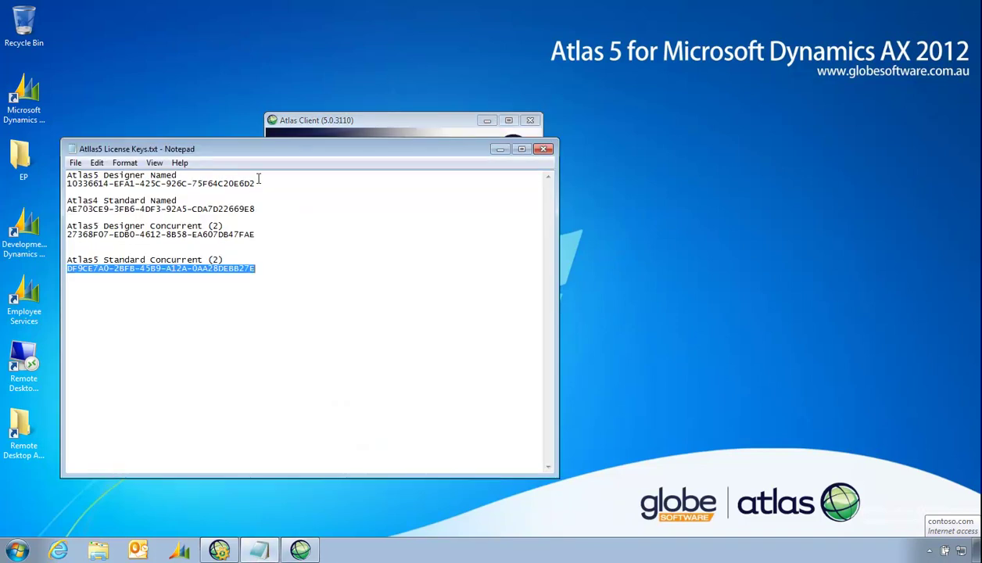
drag(255, 183, 64, 185)
key(ctrl+c)
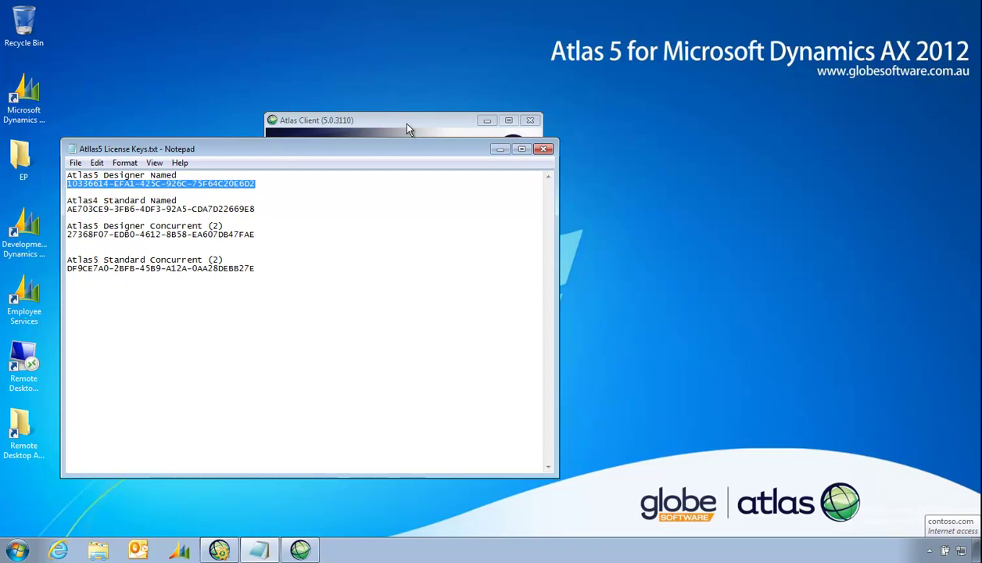
click(386, 116)
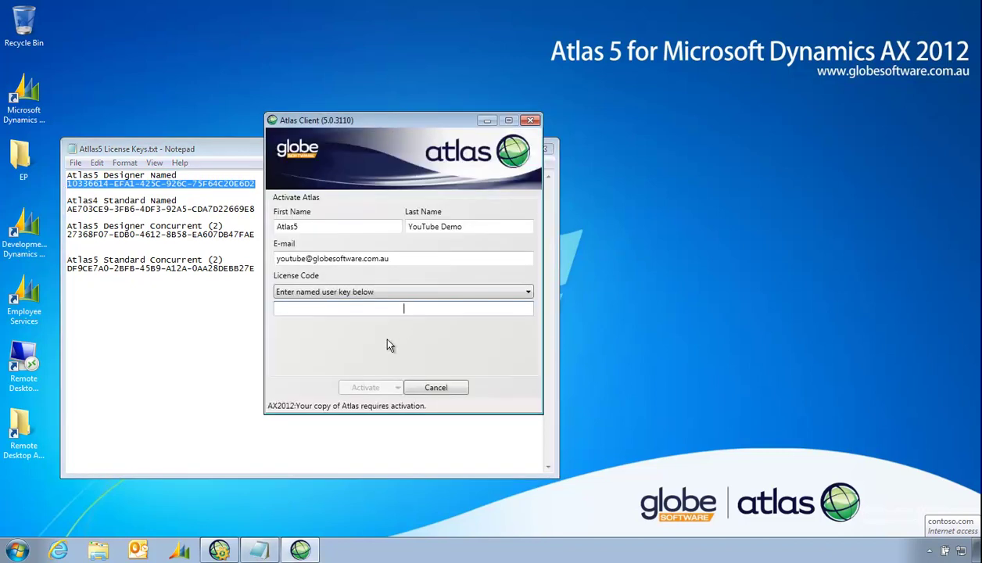
key(ctrl+v)
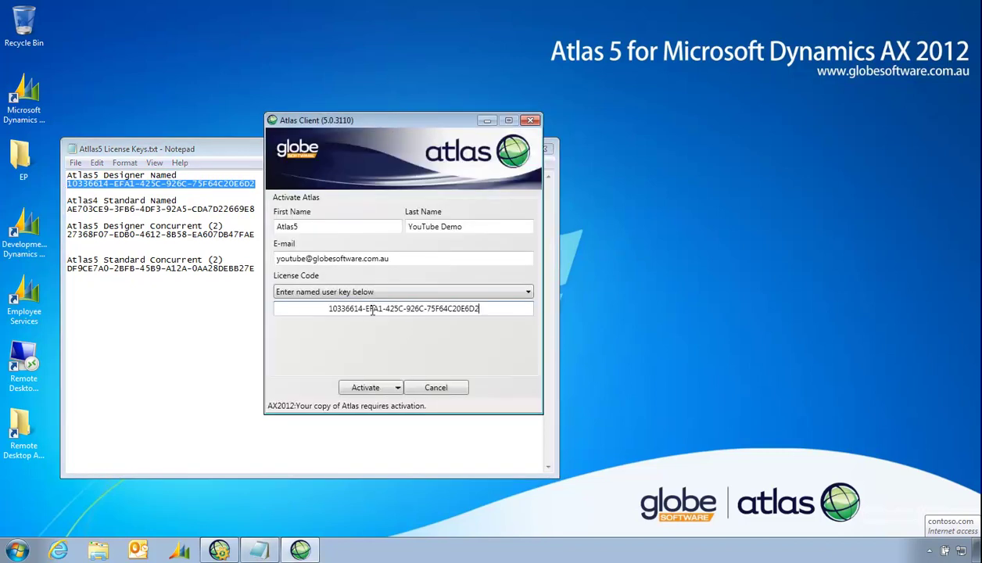
click(366, 388)
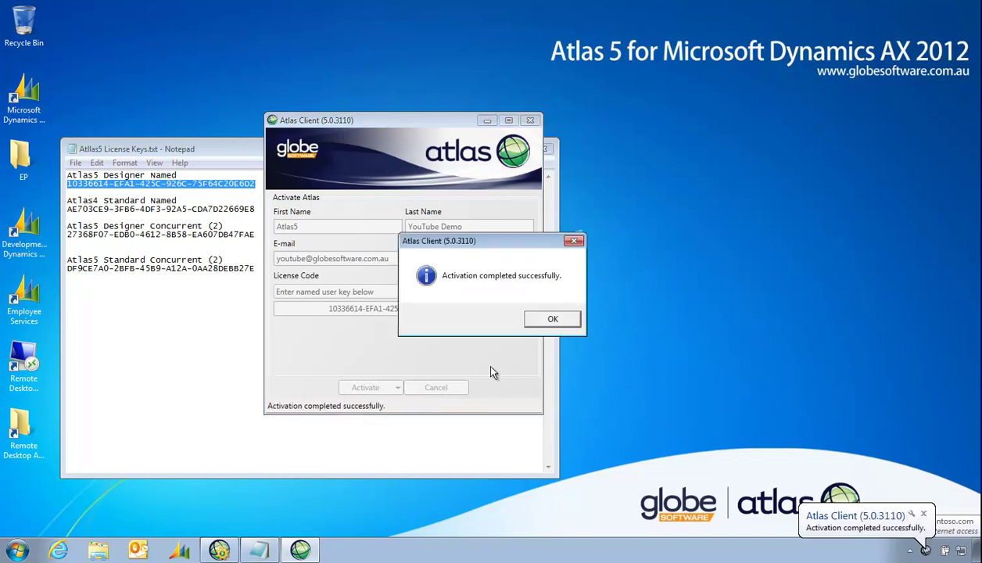
click(553, 319)
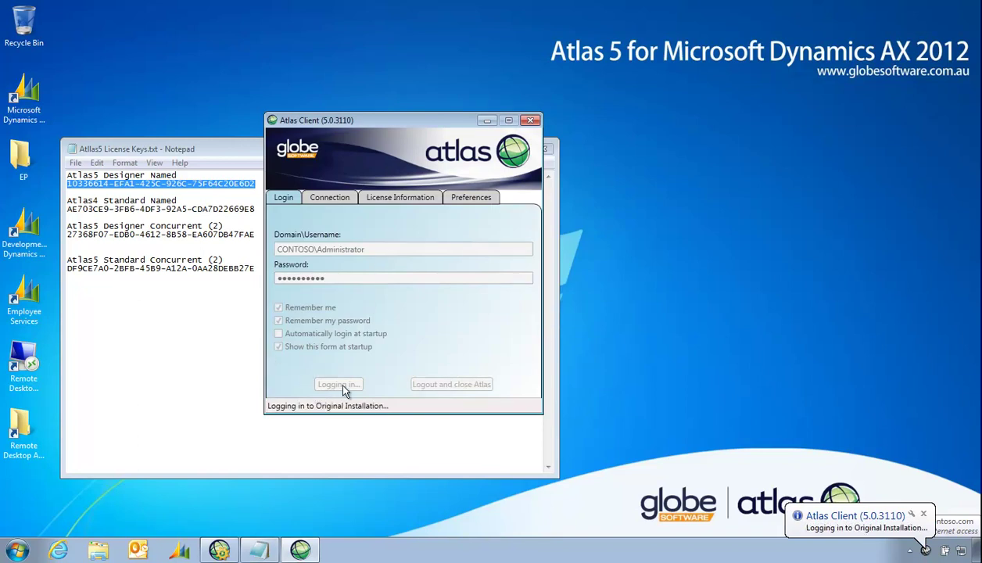
click(929, 553)
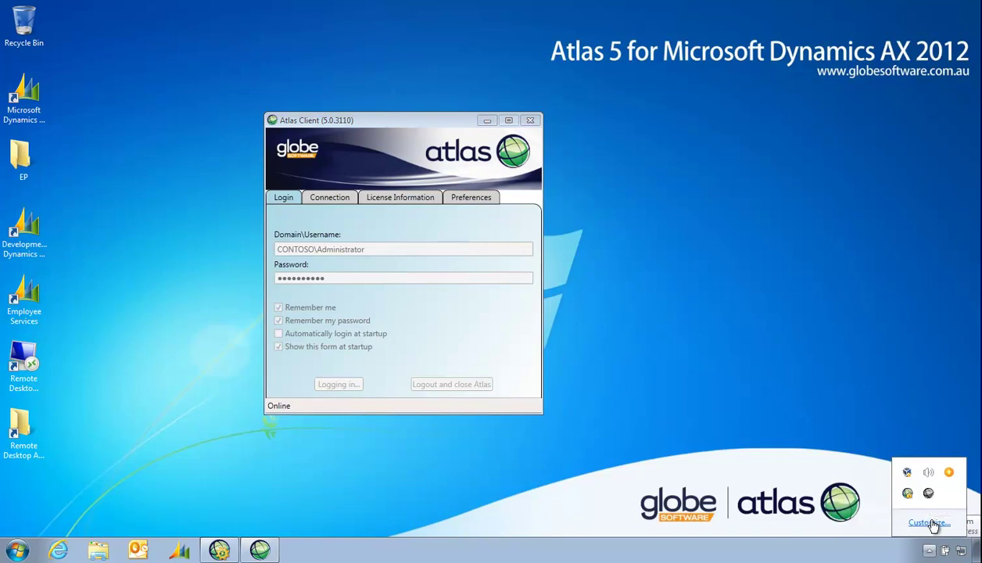
Set AtlasClientServiceApp to 'Show icon and notifications', then minimize the Atlas Client window
click(930, 522)
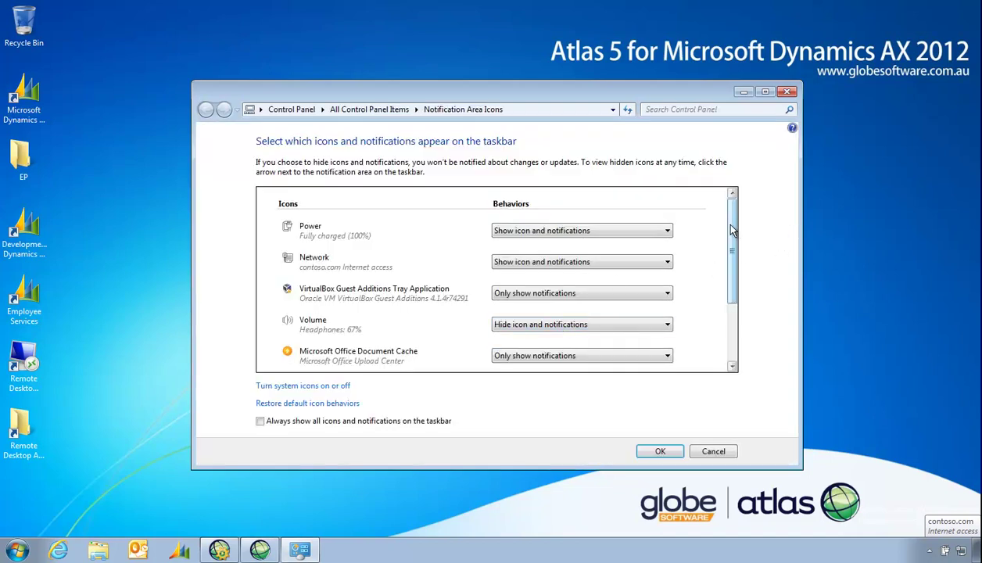
scroll(732, 227, down, 3)
click(632, 320)
click(582, 332)
click(649, 452)
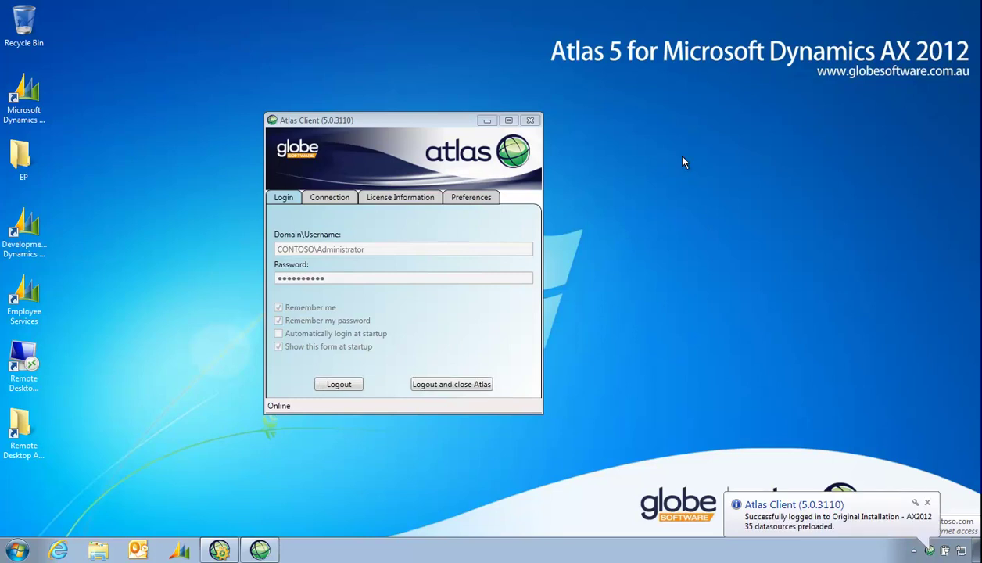
click(753, 521)
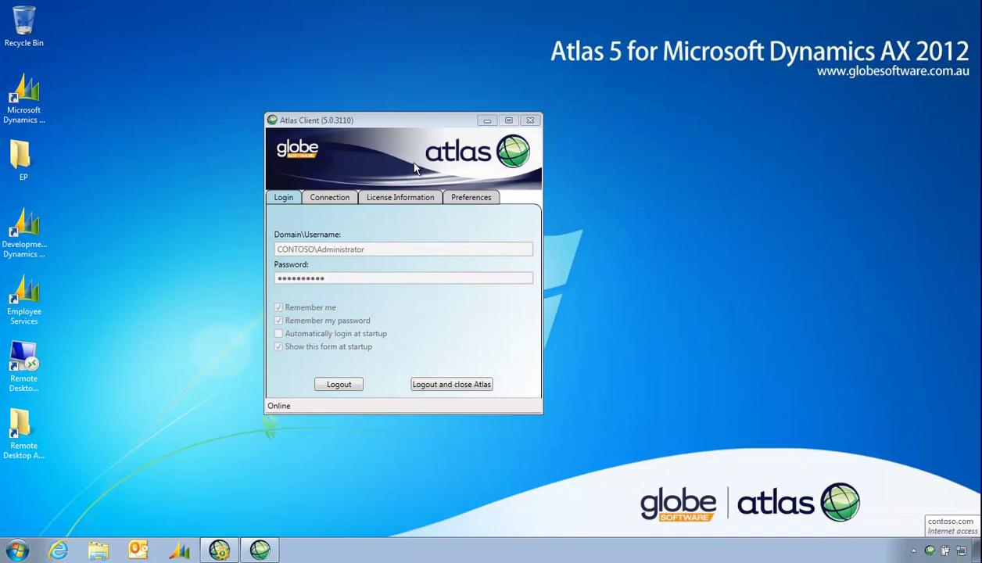
click(487, 121)
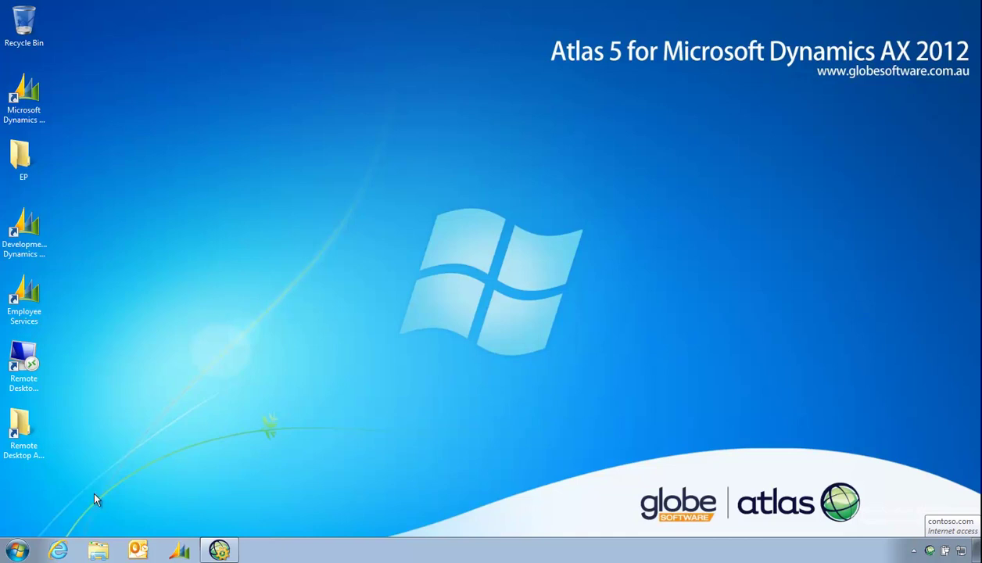
Launch Excel 2010, install the Atlas Excel customization and view the Atlas 5.0 tab
click(20, 550)
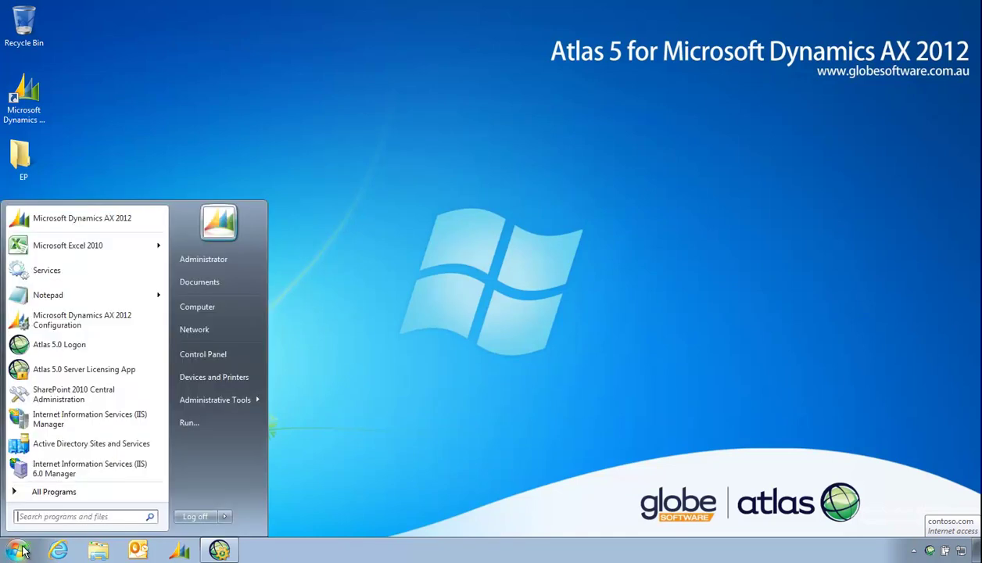
click(101, 250)
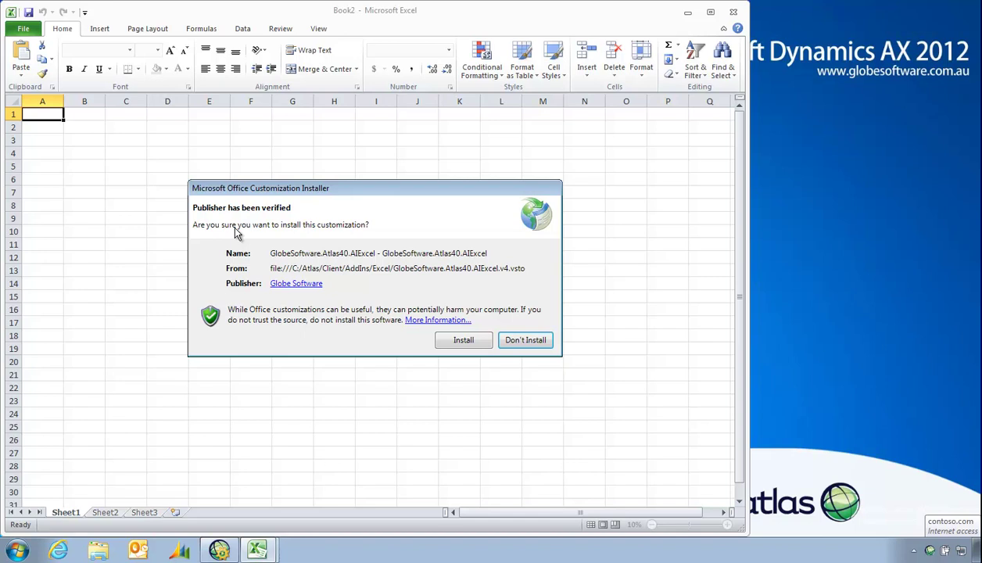
click(464, 341)
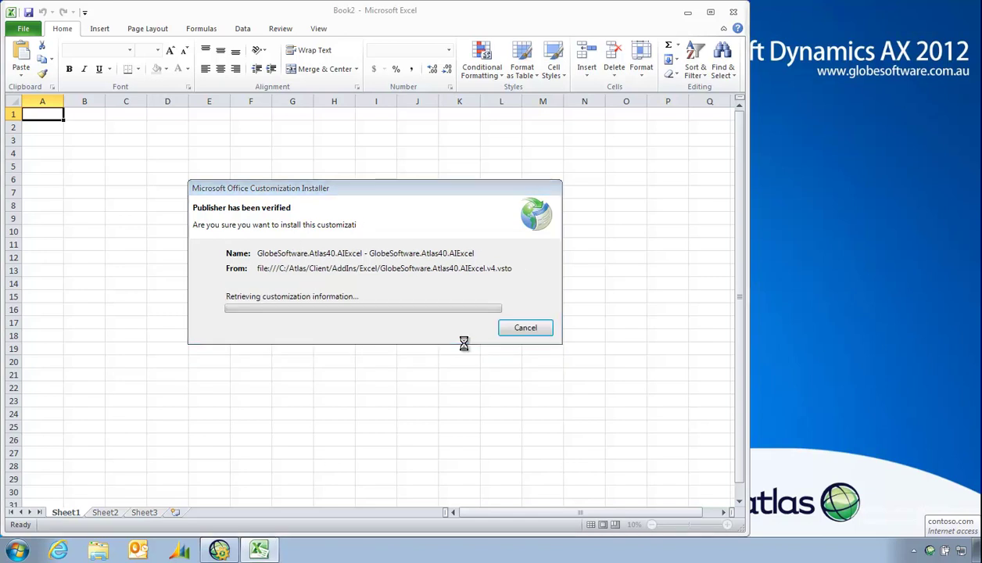
click(135, 126)
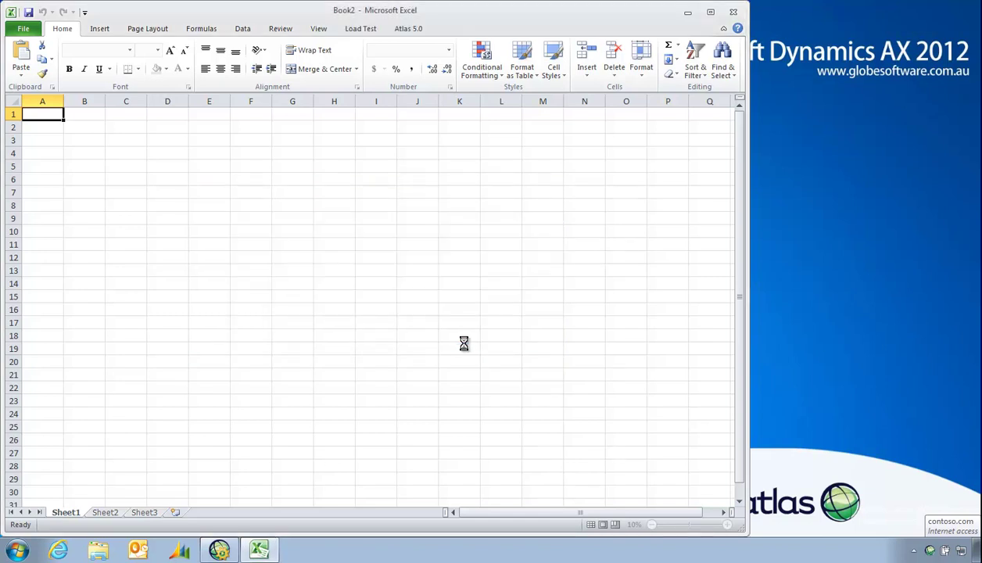
click(408, 29)
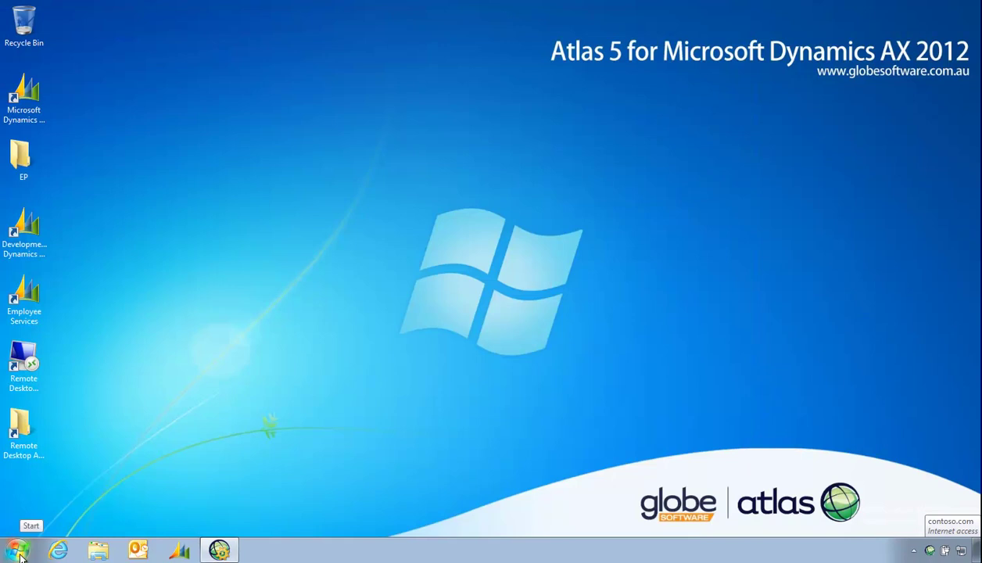
Launch Word 2010, install the Atlas Word customization and view the Atlas 5.0 tab
click(17, 552)
click(54, 490)
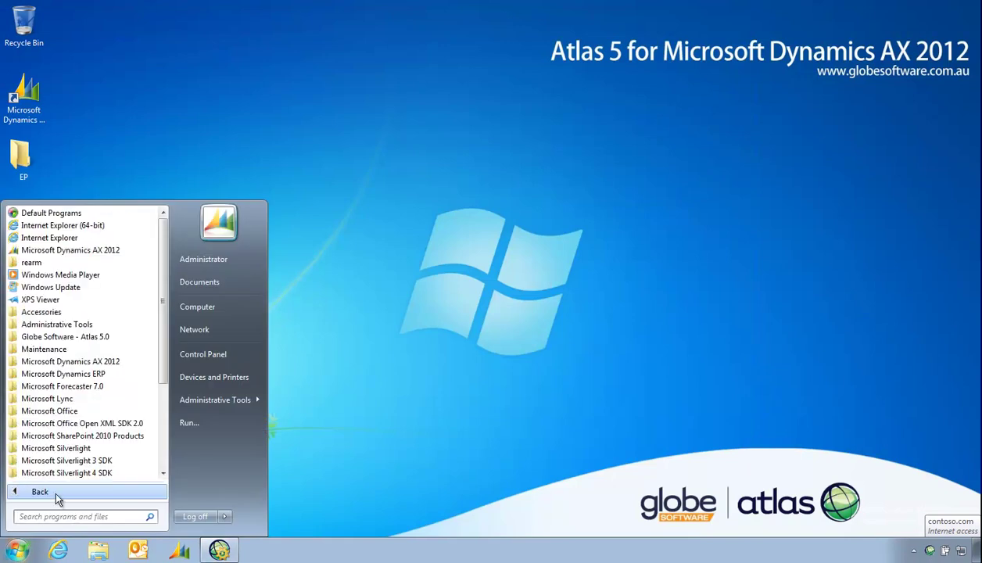
scroll(102, 376, down, 2)
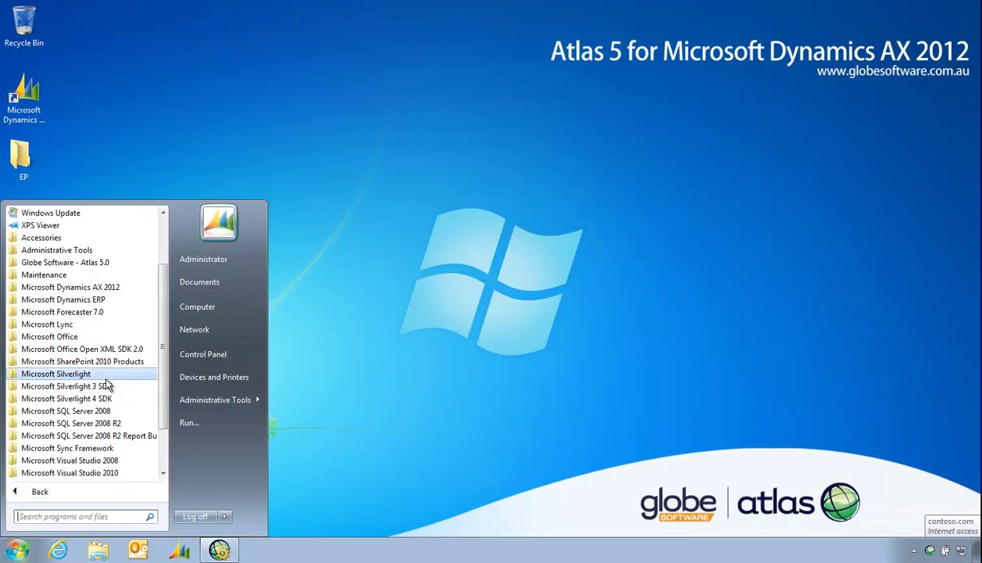
click(100, 338)
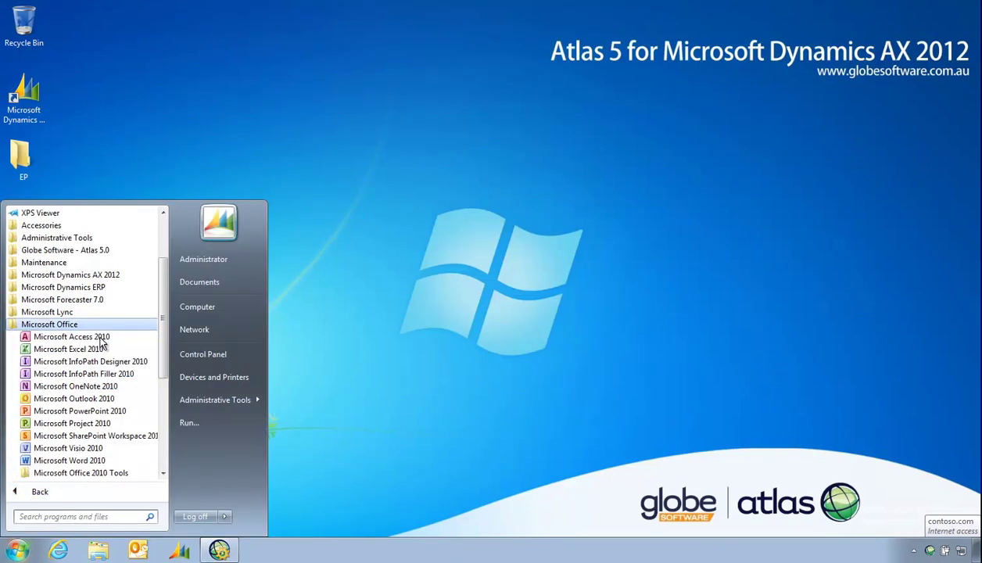
click(70, 461)
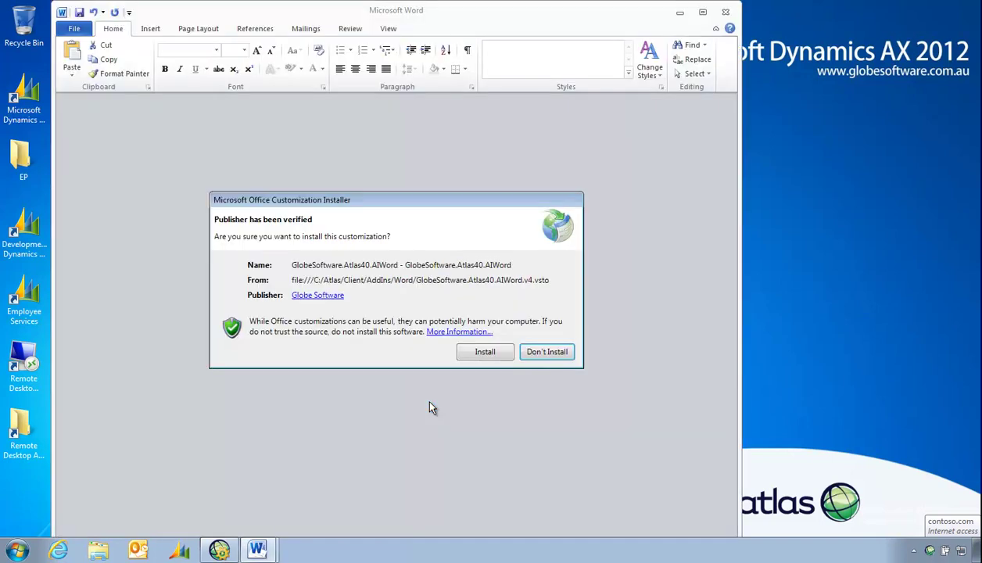
click(478, 358)
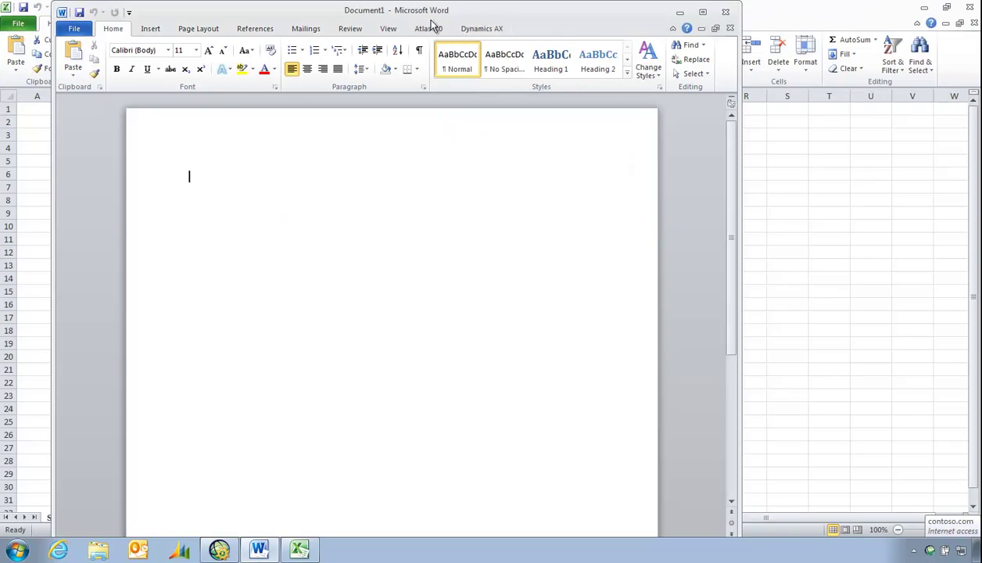
click(430, 28)
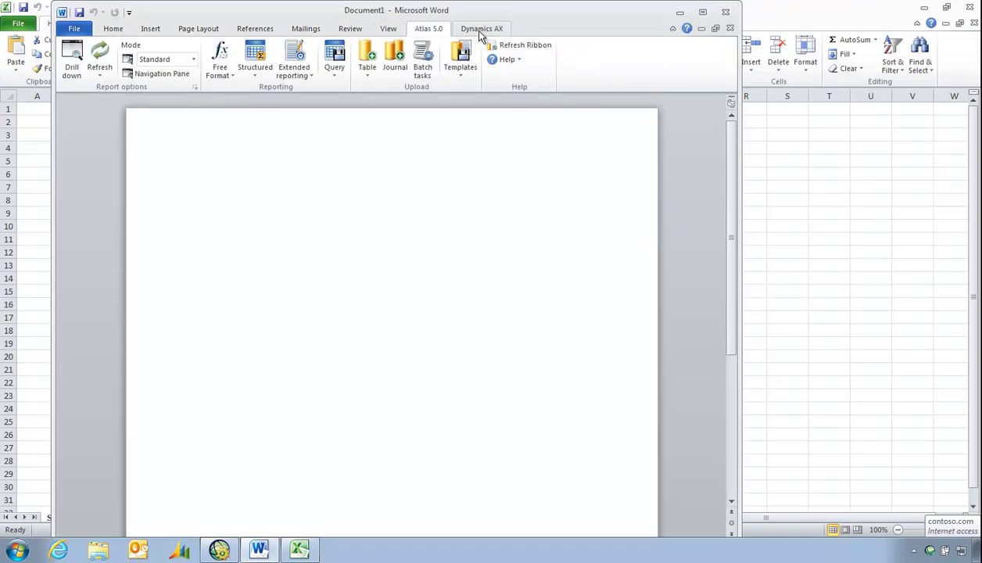
Close Word without saving, returning to cell C3 in Excel's Book2
click(725, 12)
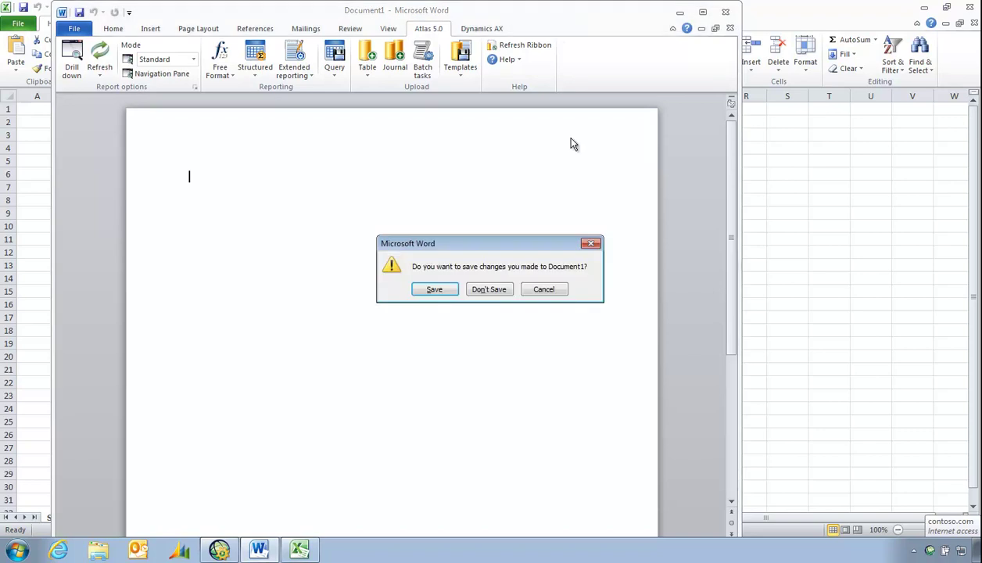
click(499, 288)
click(110, 140)
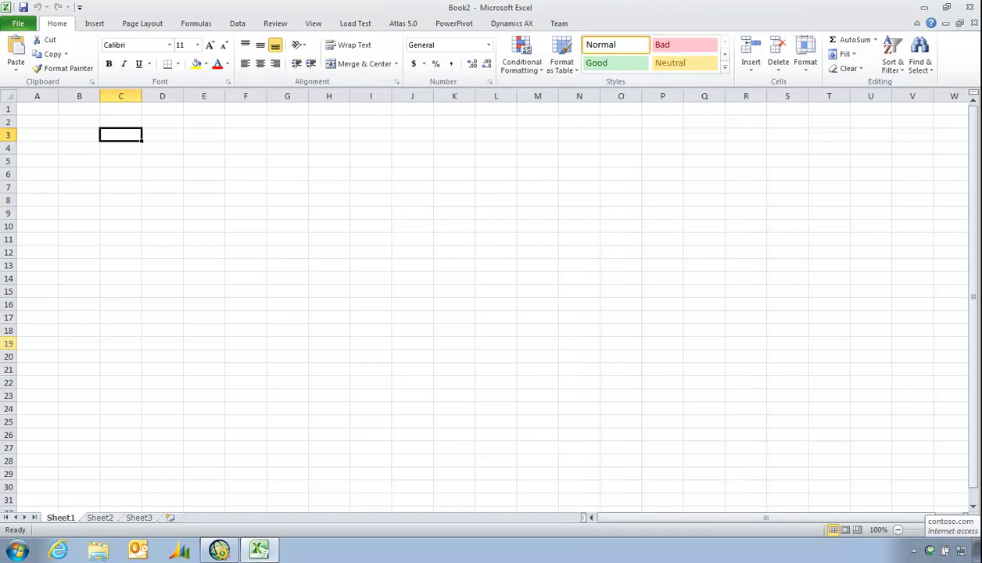
Check the Atlas Client's AX2012-A connection on port 9006, then close it, returning to Book2
click(931, 553)
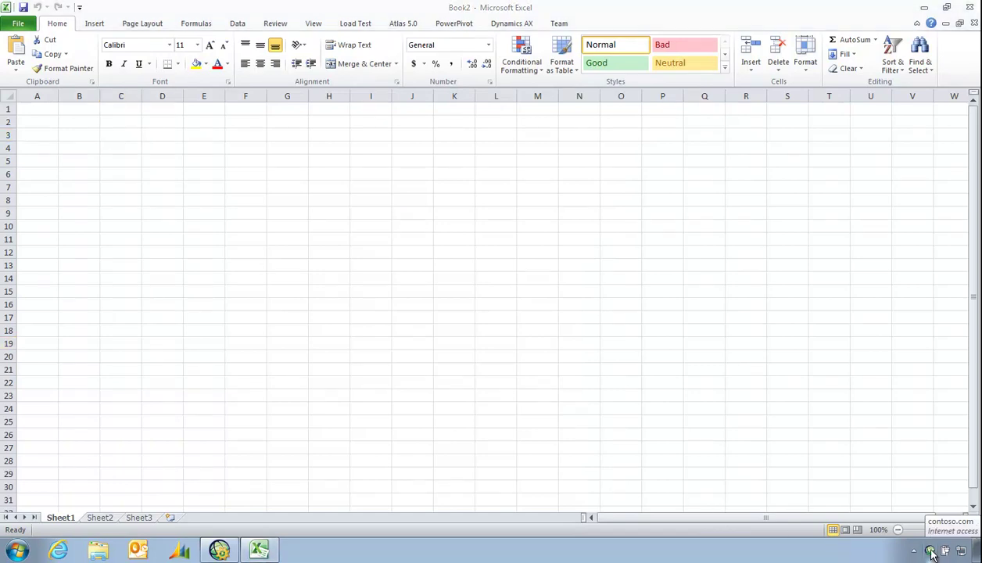
click(328, 198)
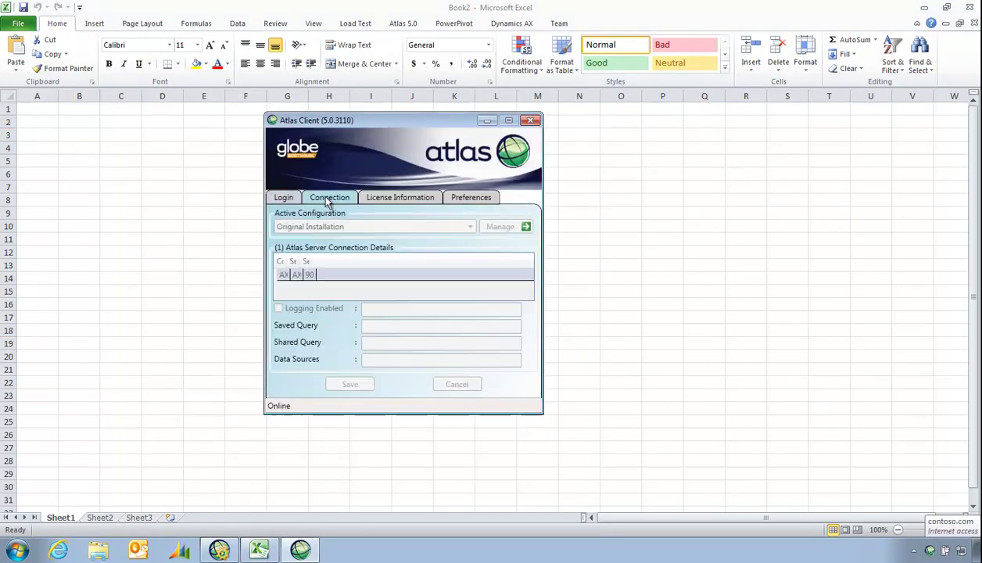
click(277, 198)
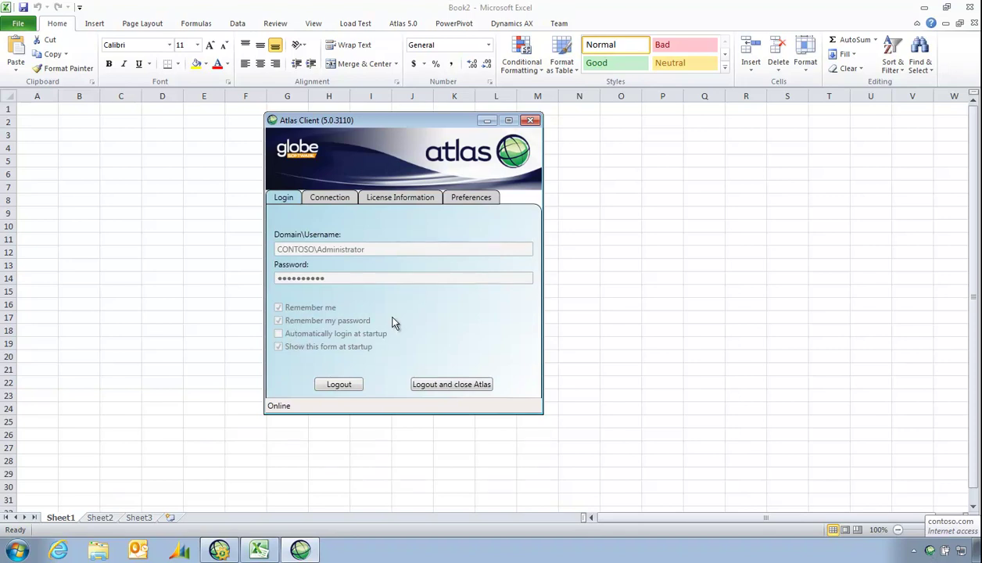
click(530, 119)
click(120, 138)
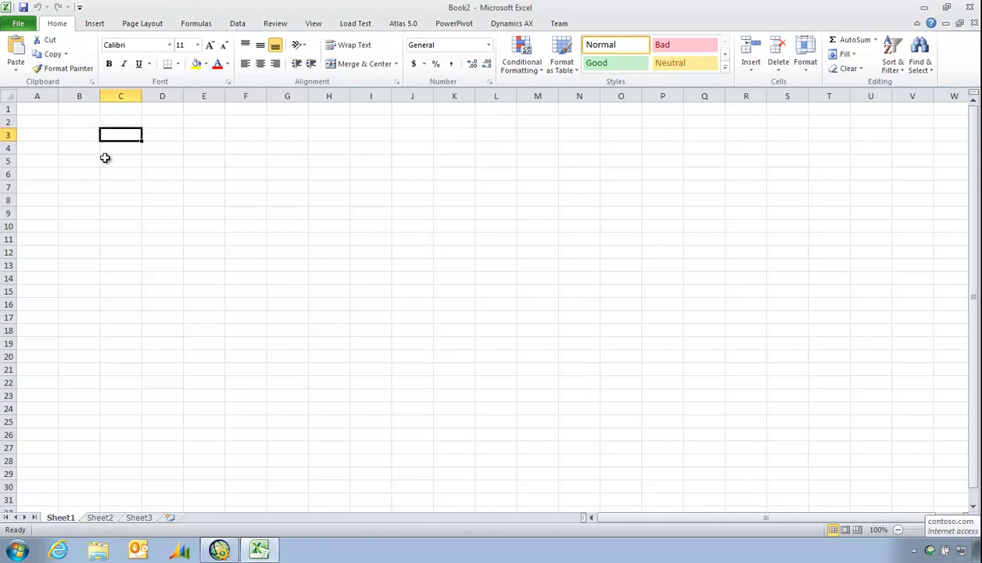
Start a new Atlas structured list report with Customers as the data source
click(402, 24)
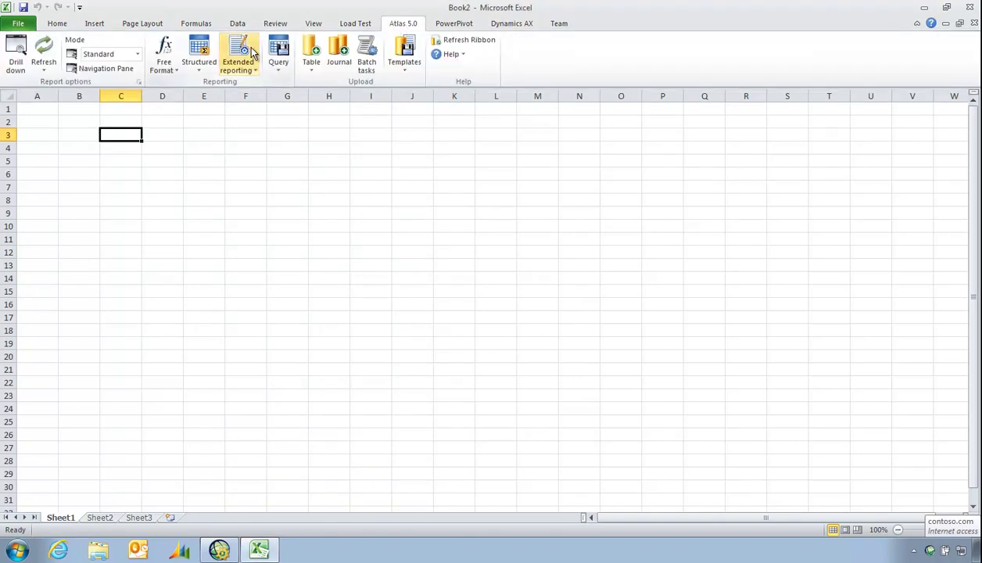
click(203, 72)
click(206, 97)
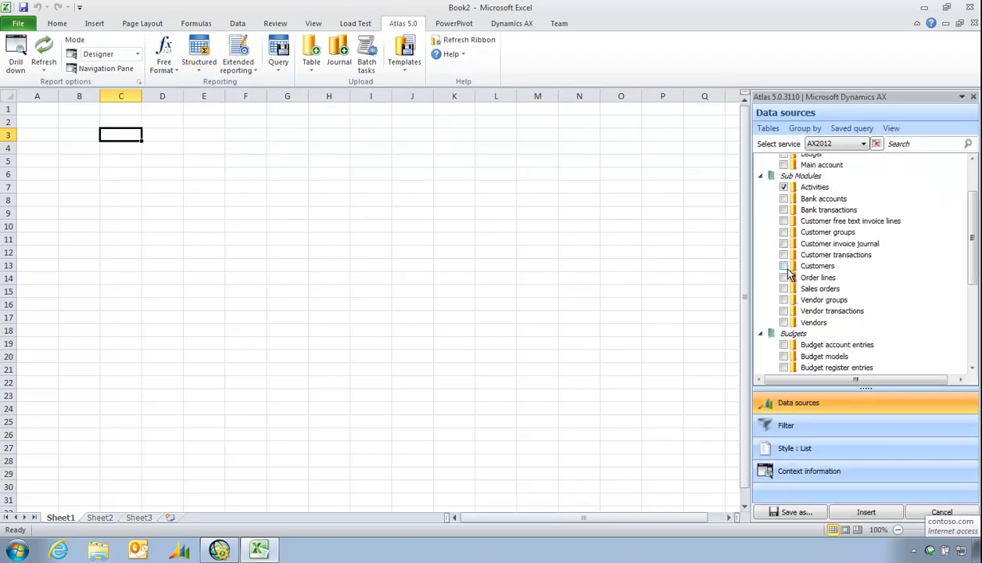
click(784, 266)
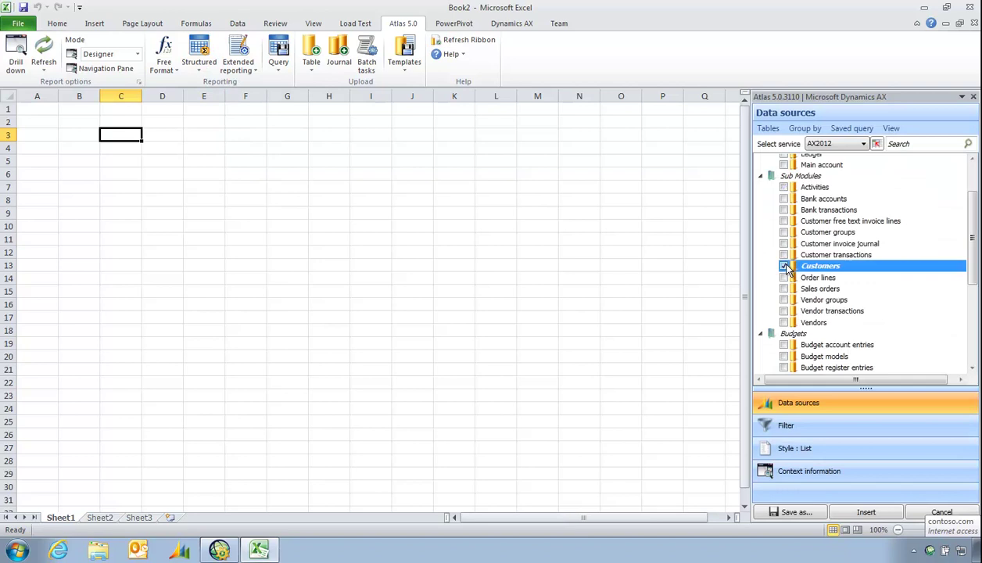
click(819, 450)
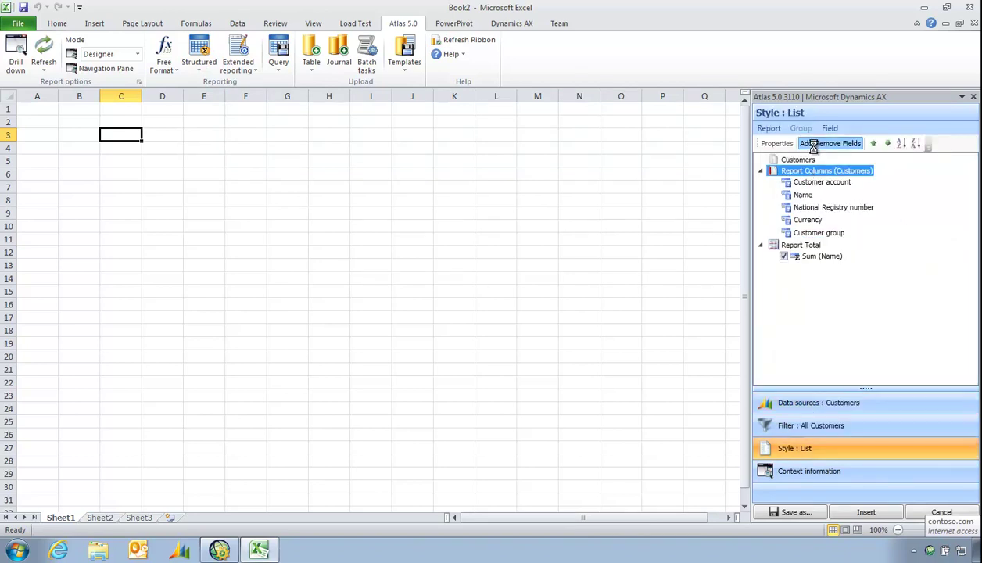
Remove National Registry number and replace Name with the Global address book Name field
click(817, 146)
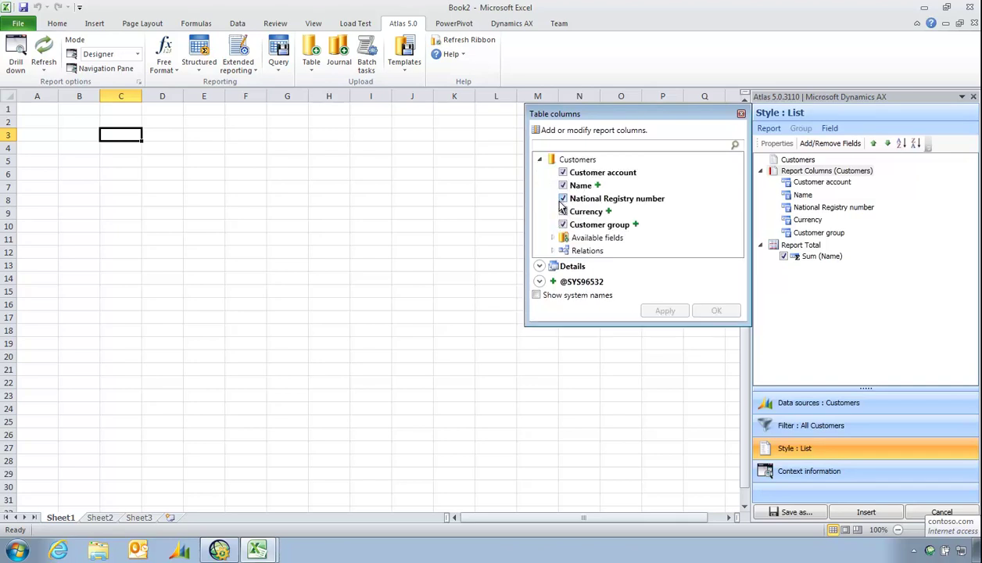
click(564, 199)
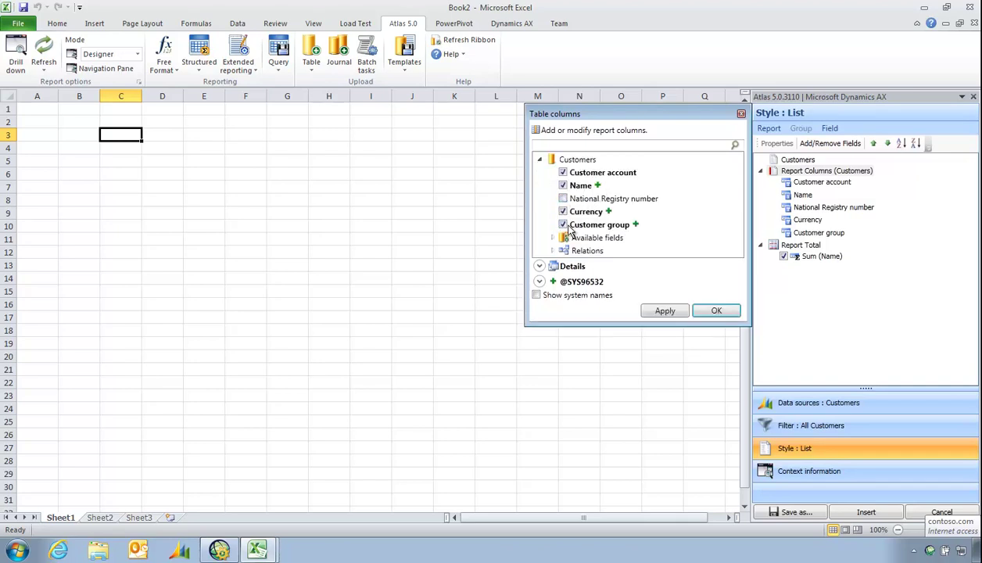
click(597, 186)
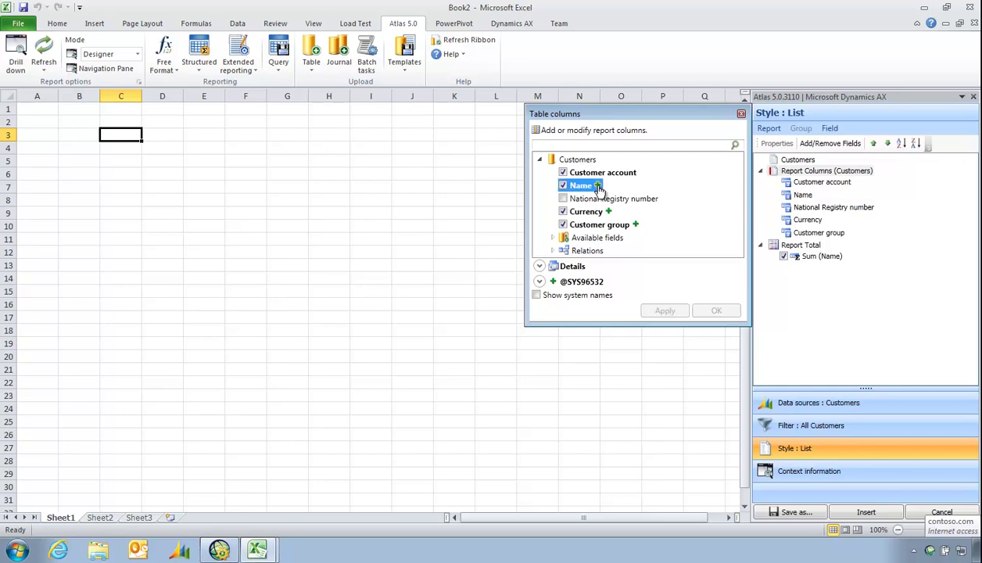
click(554, 278)
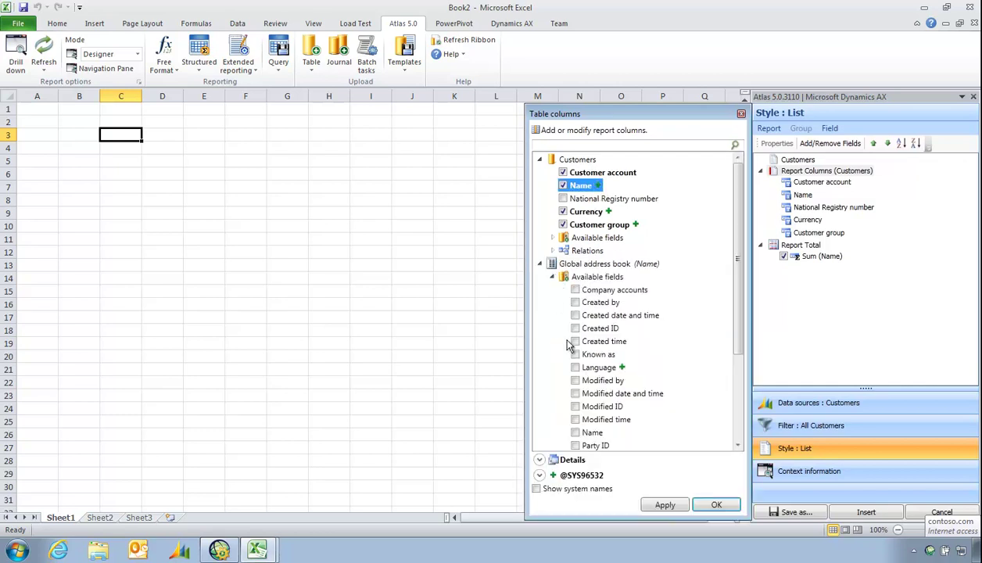
scroll(558, 438, down, 2)
click(575, 370)
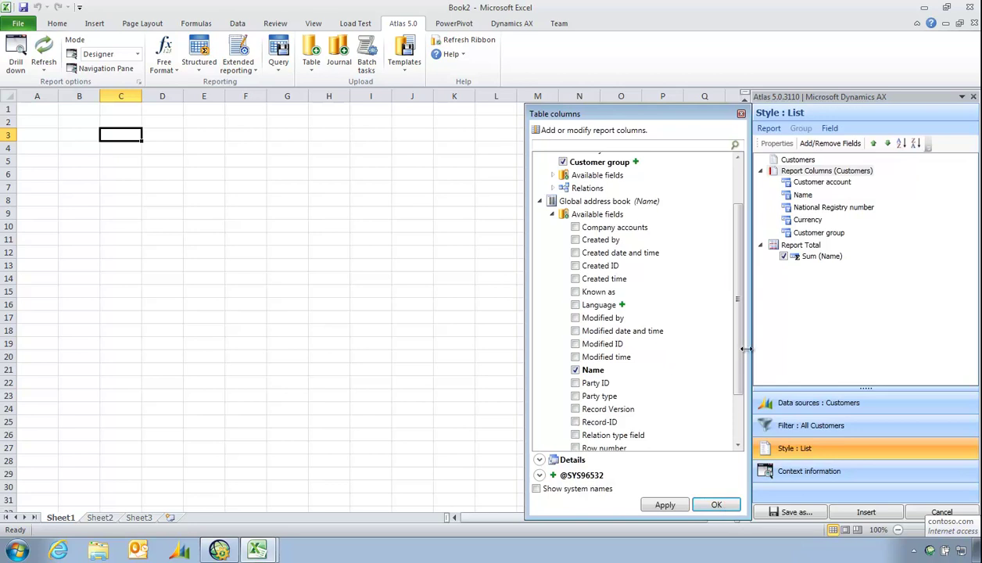
scroll(723, 326, up, 2)
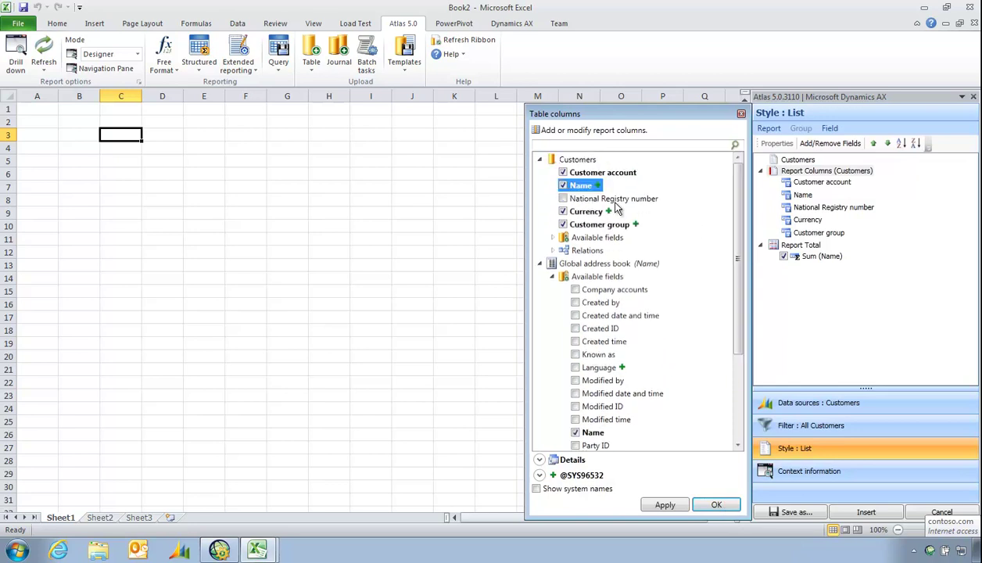
click(563, 186)
click(715, 505)
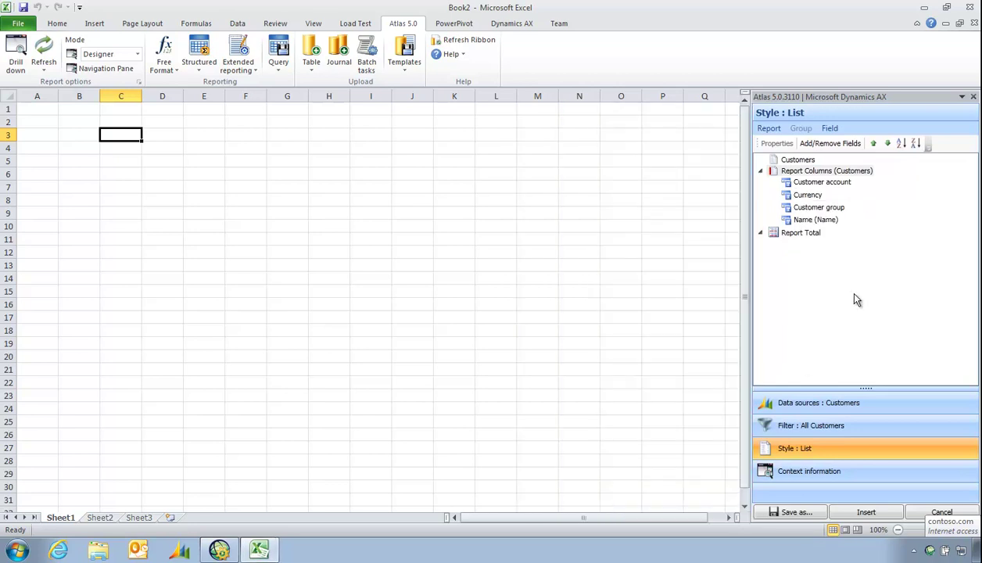
Move Name (Name) up beside Customer account and insert the Customers report at C3
click(818, 220)
click(875, 145)
click(875, 144)
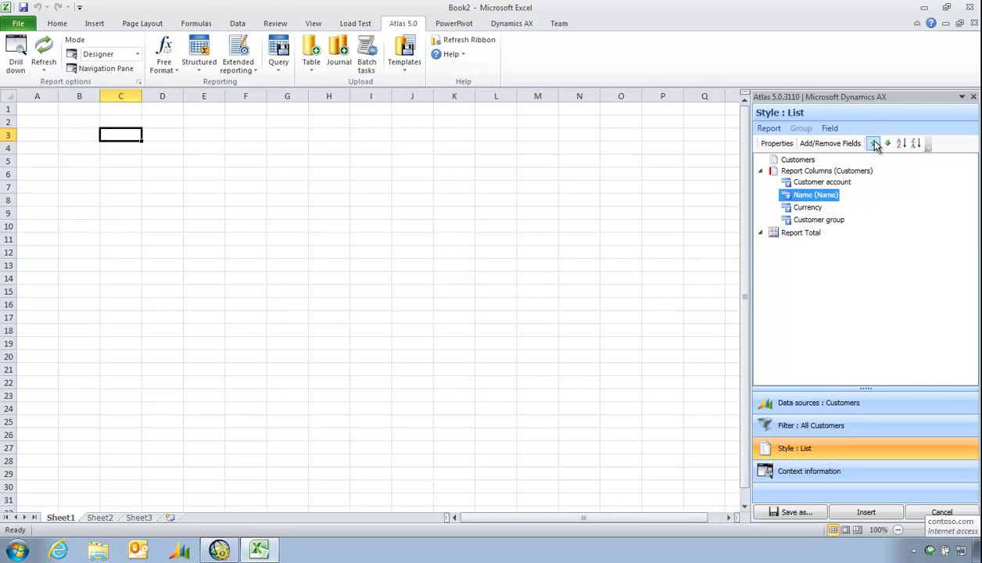
click(866, 512)
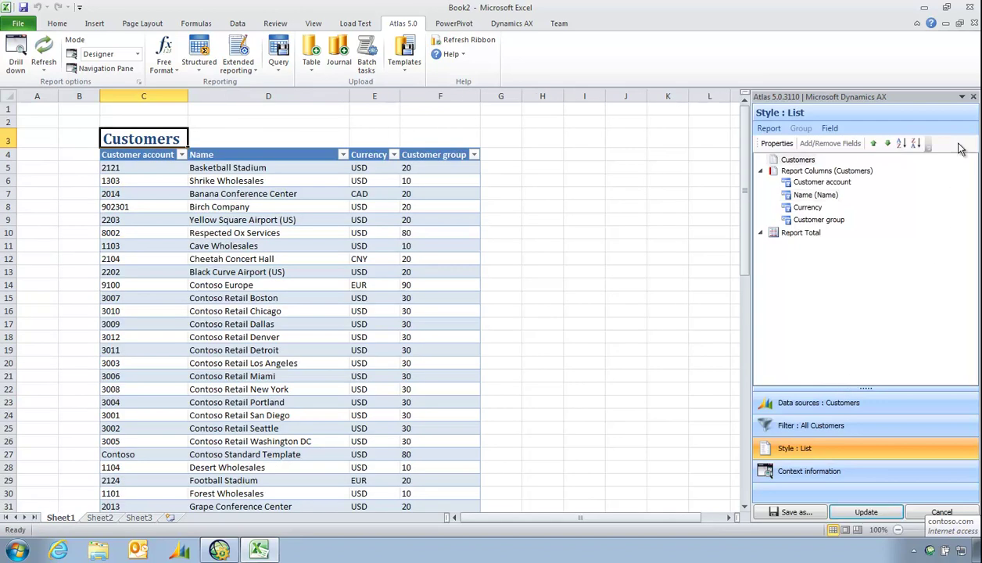
Clear report rows 8 to 24 and refresh the report to refill them
click(974, 98)
click(393, 268)
scroll(267, 341, down, 2)
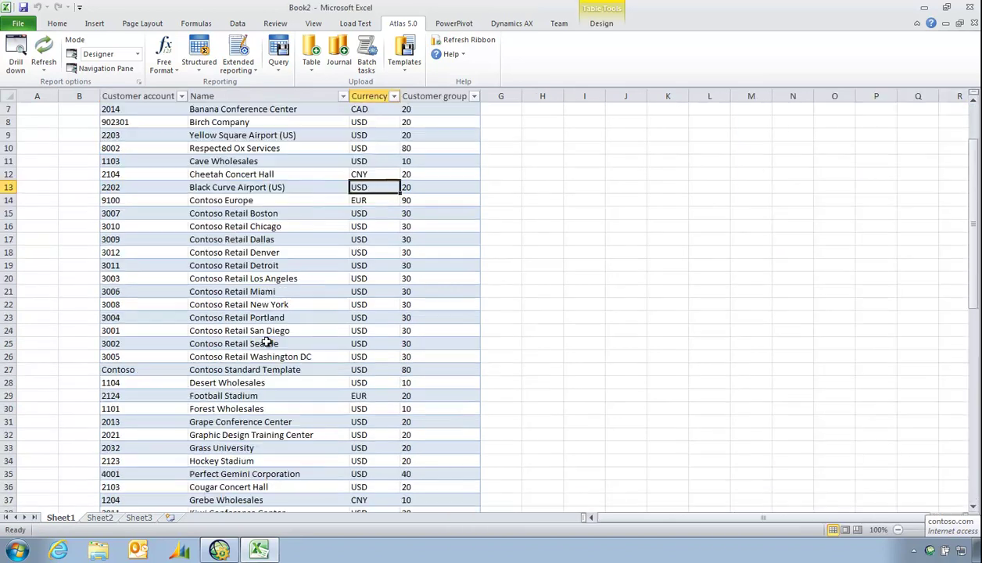
scroll(145, 216, up, 2)
drag(145, 208, 436, 415)
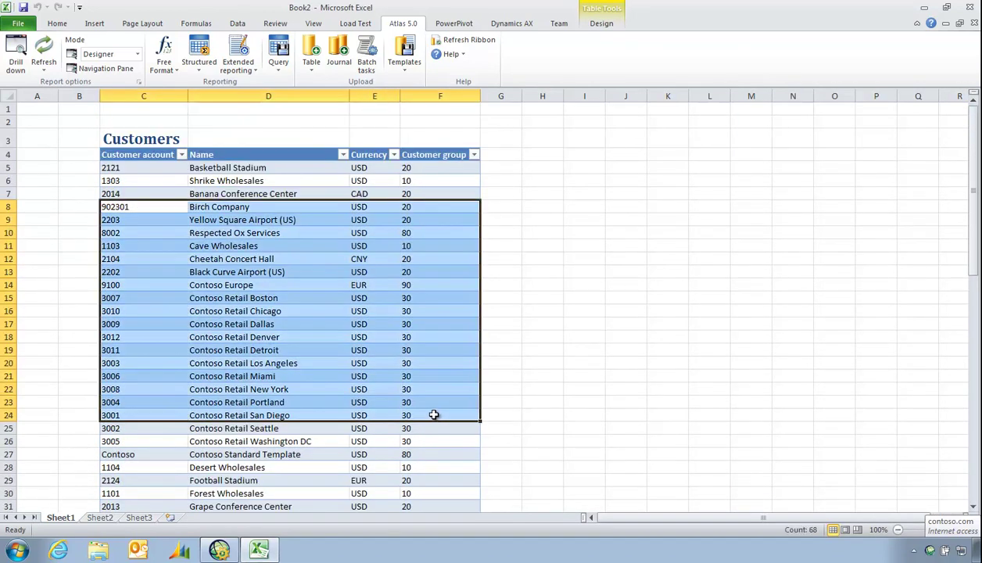
key(Delete)
click(555, 285)
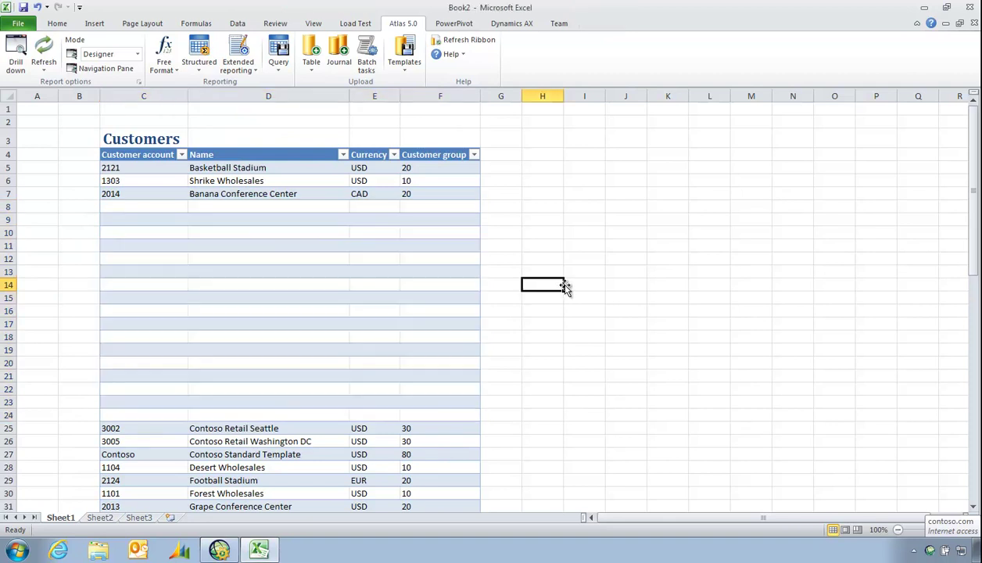
click(41, 47)
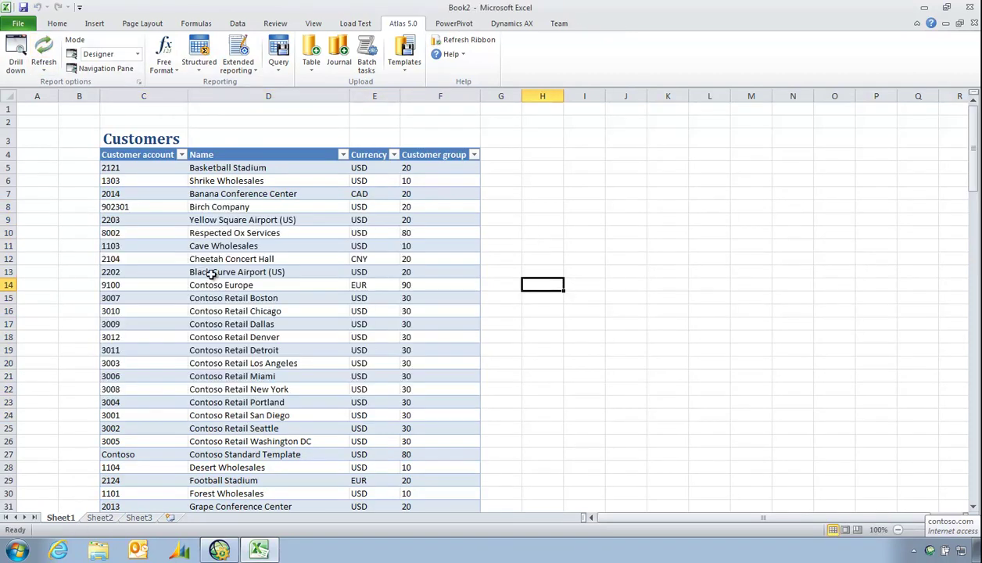
click(209, 272)
scroll(211, 278, down, 12)
scroll(223, 305, up, 12)
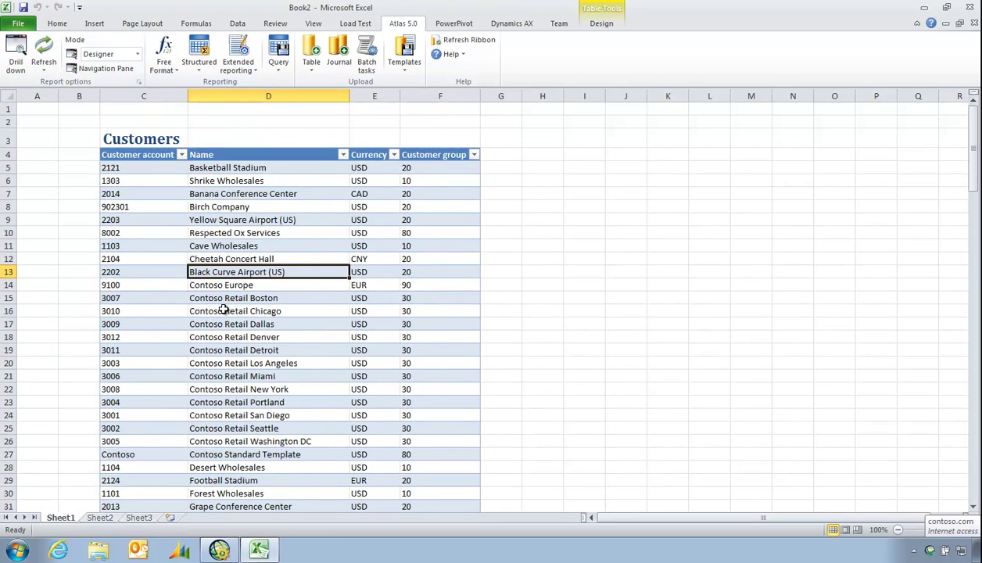
Enter the label Group in B2 and the value 10 in C2
click(83, 122)
text(Group)
key(Tab)
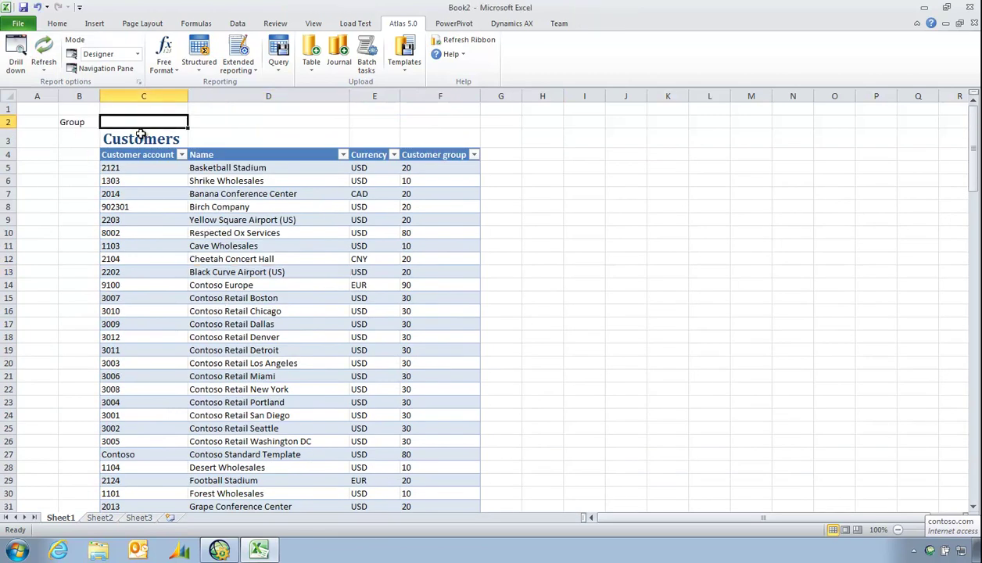
text(10)
key(ctrl+Return)
Show the formula bar and name cell C2 CustGroup
click(313, 23)
click(248, 47)
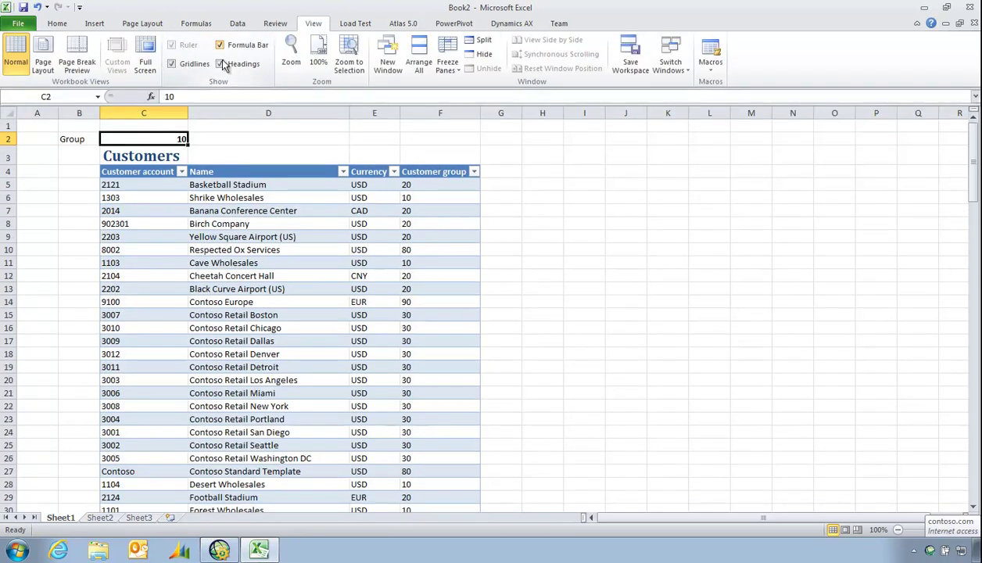
click(80, 96)
text(CustGroup)
key(Return)
click(152, 210)
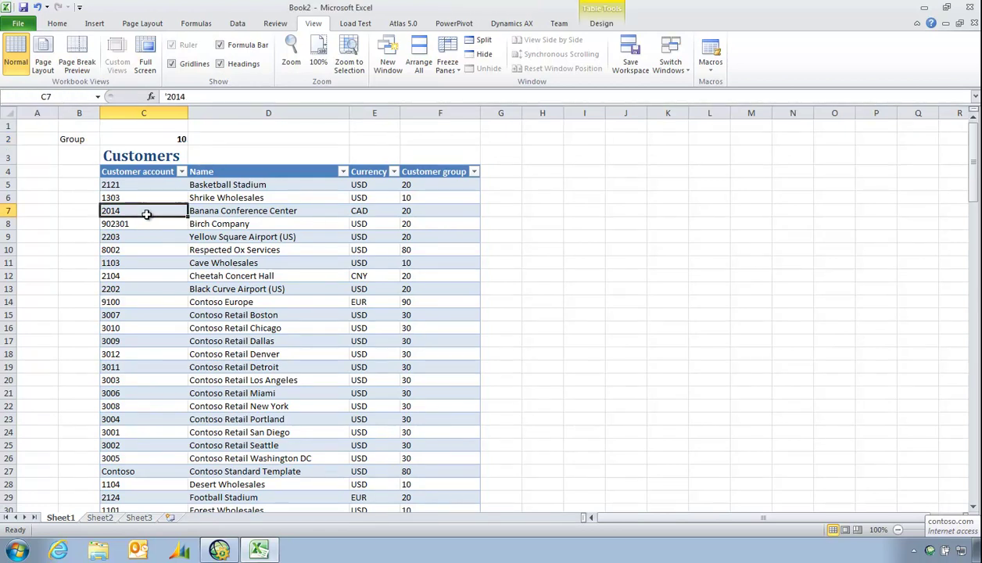
Filter the Customers report's Customer group criteria by =CustGroup and update it
click(405, 24)
click(138, 82)
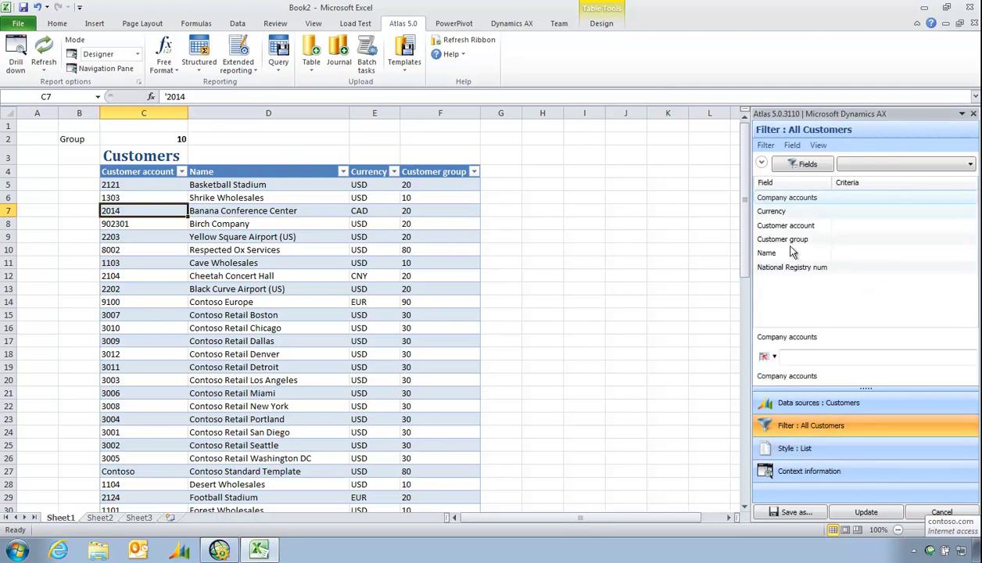
click(796, 244)
right_click(798, 242)
click(829, 304)
click(881, 514)
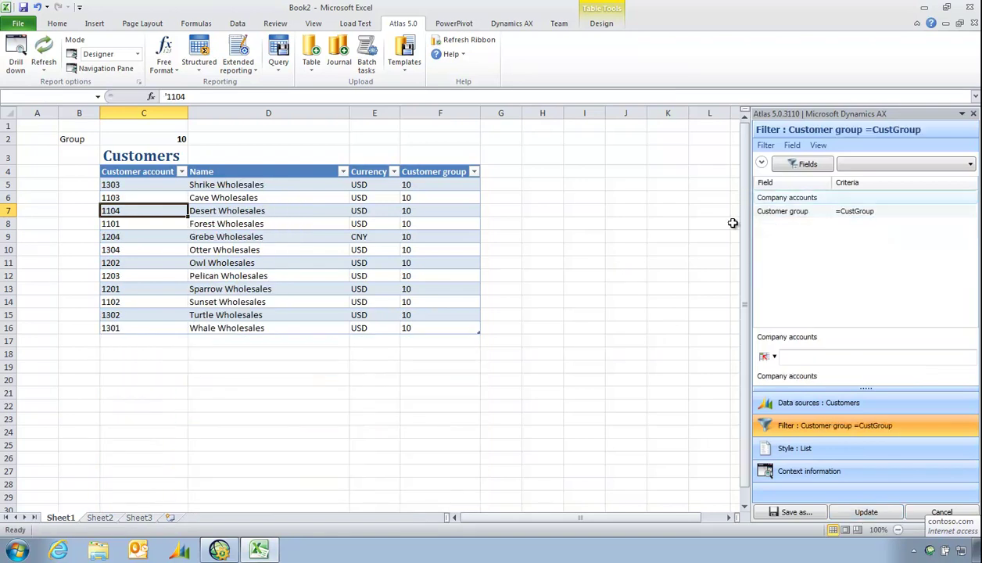
Change the CustGroup cell C2 to 30
click(973, 114)
click(186, 135)
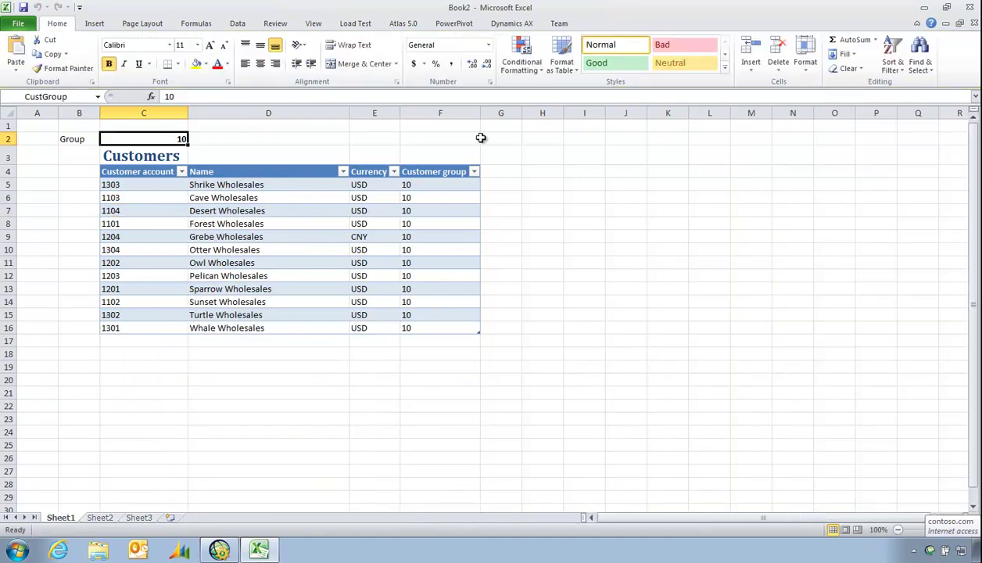
text(30)
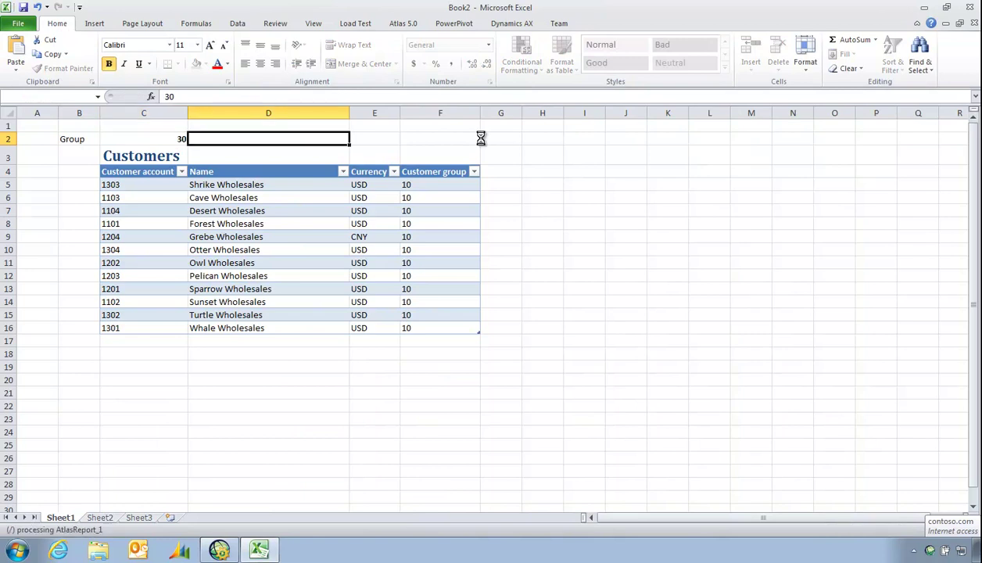